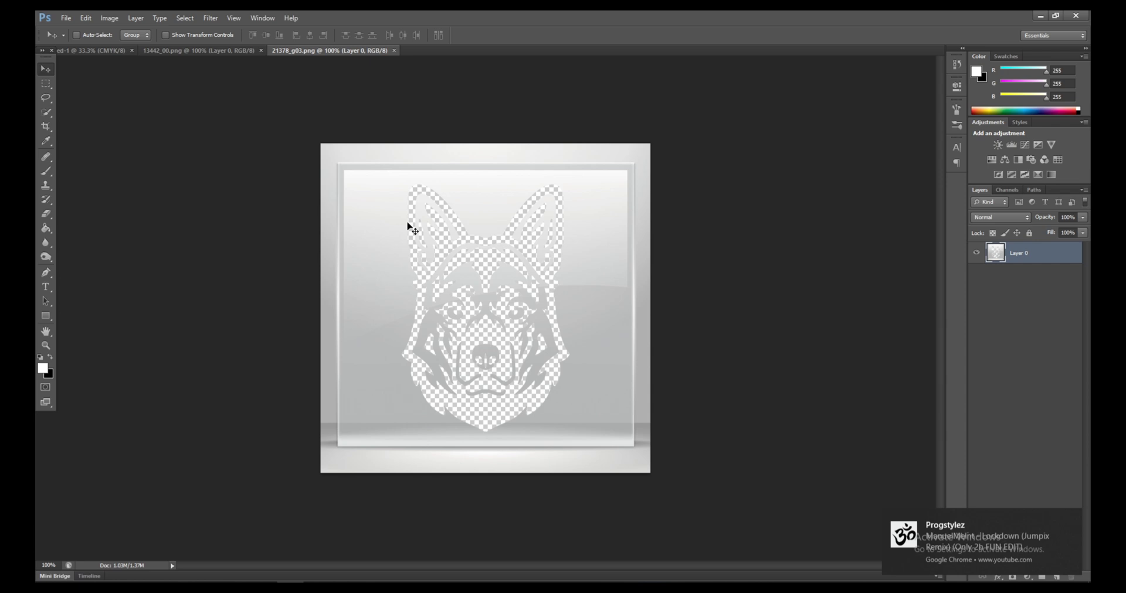
# - Bring the coloured German shepherd head into the wide white banner document and place it near the banner's left end
pyautogui.moveTo(379, 226)
pyautogui.mouseDown()
pyautogui.moveTo(359, 262)
pyautogui.moveTo(384, 218)
pyautogui.mouseUp()
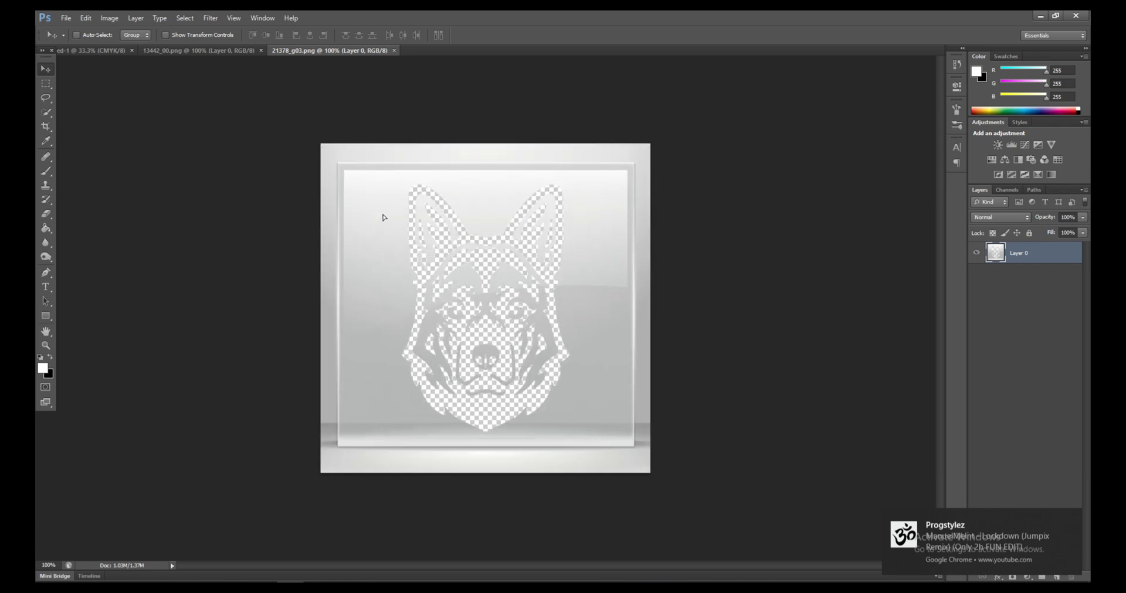
pyautogui.click(202, 54)
pyautogui.moveTo(509, 278); pyautogui.dragTo(150, 281)
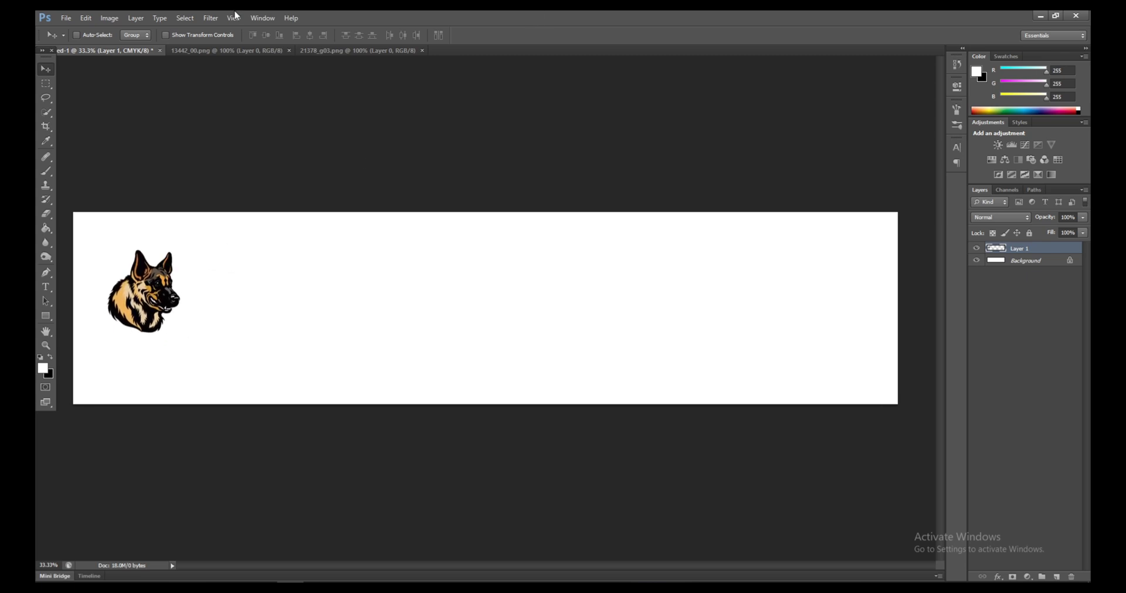
# - Show the dog head's transform controls and scale it to about 223% so it fills the banner's height at the left end
pyautogui.click(174, 33)
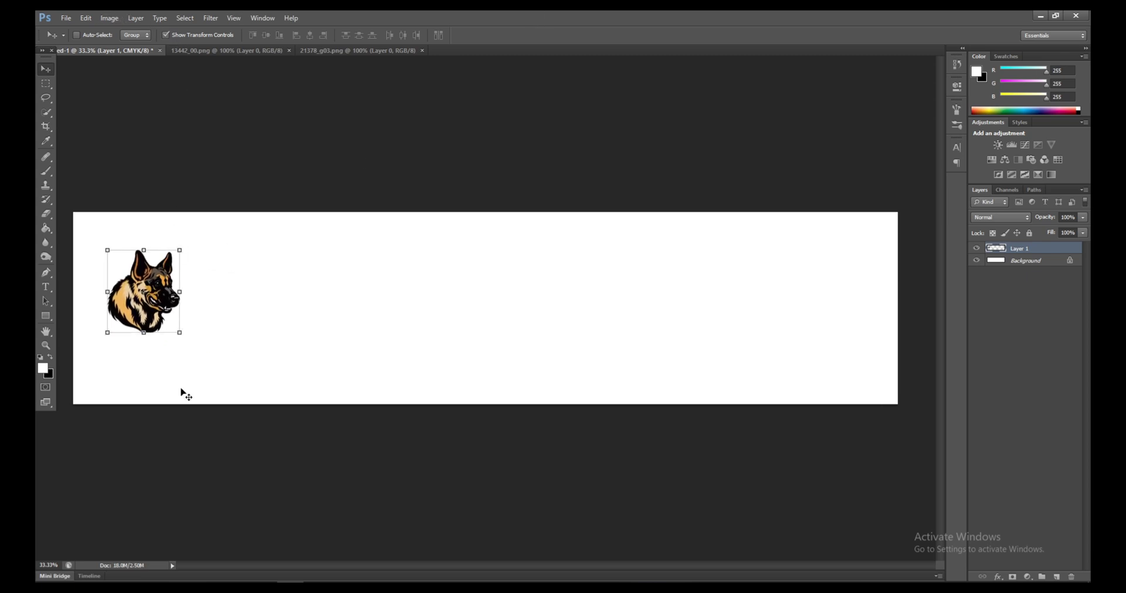
pyautogui.moveTo(181, 334); pyautogui.dragTo(241, 402)
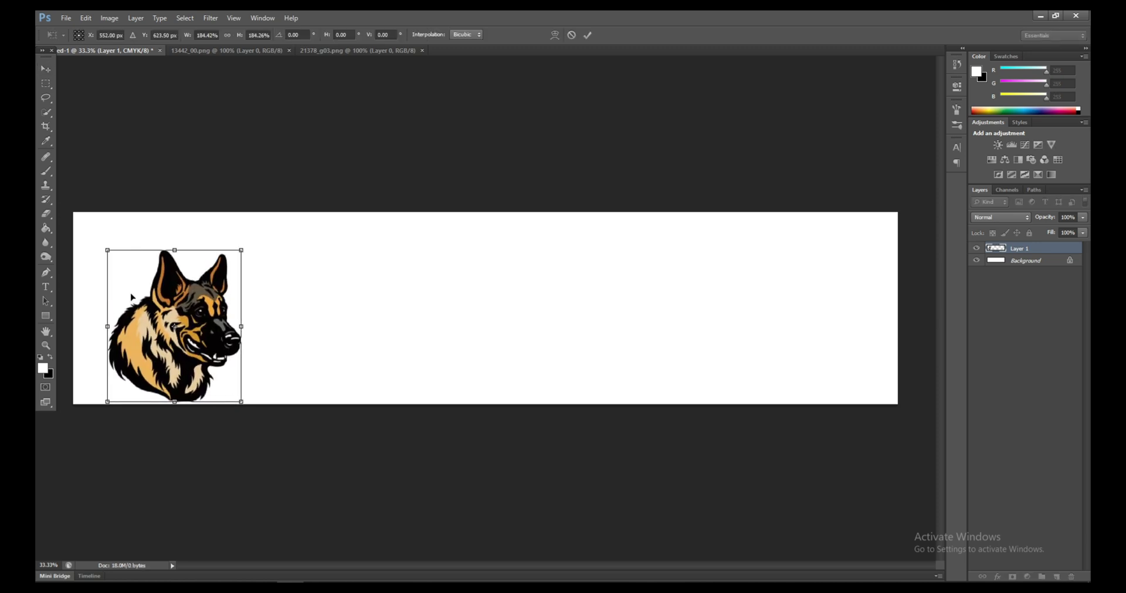
pyautogui.moveTo(100, 247); pyautogui.dragTo(83, 215)
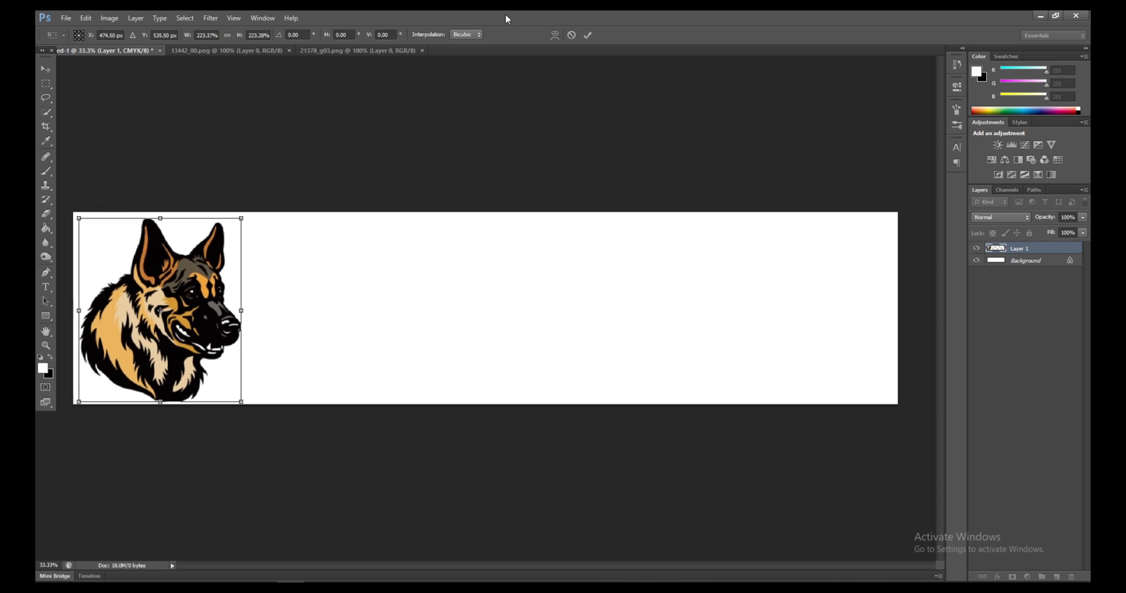
pyautogui.click(588, 35)
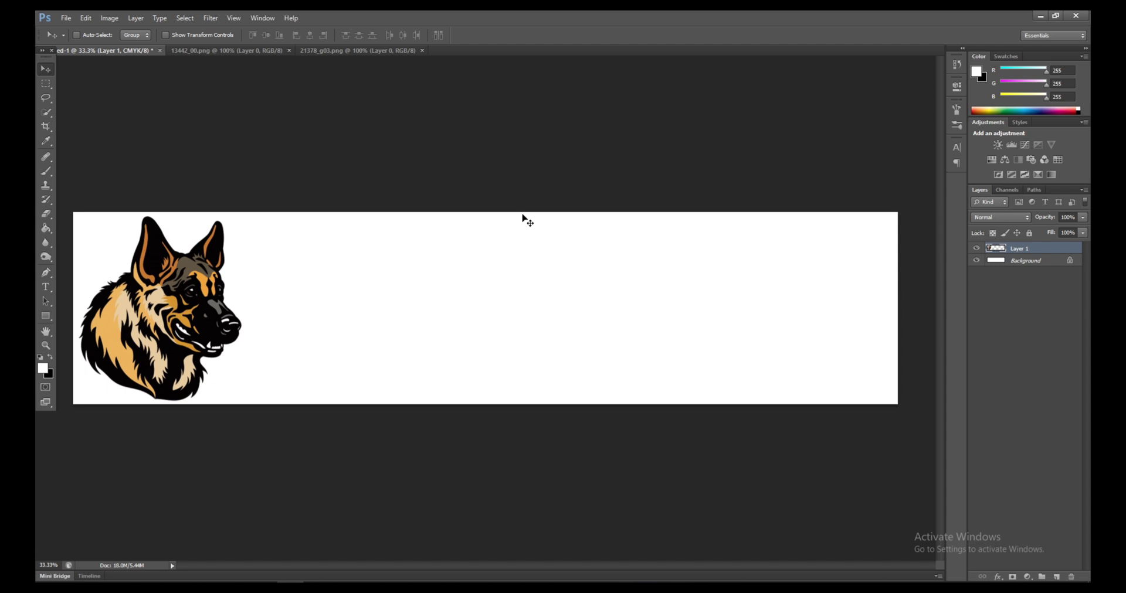
# - Fill the Background layer with bright yellow #ffea00 using the Paint Bucket
pyautogui.click(1031, 264)
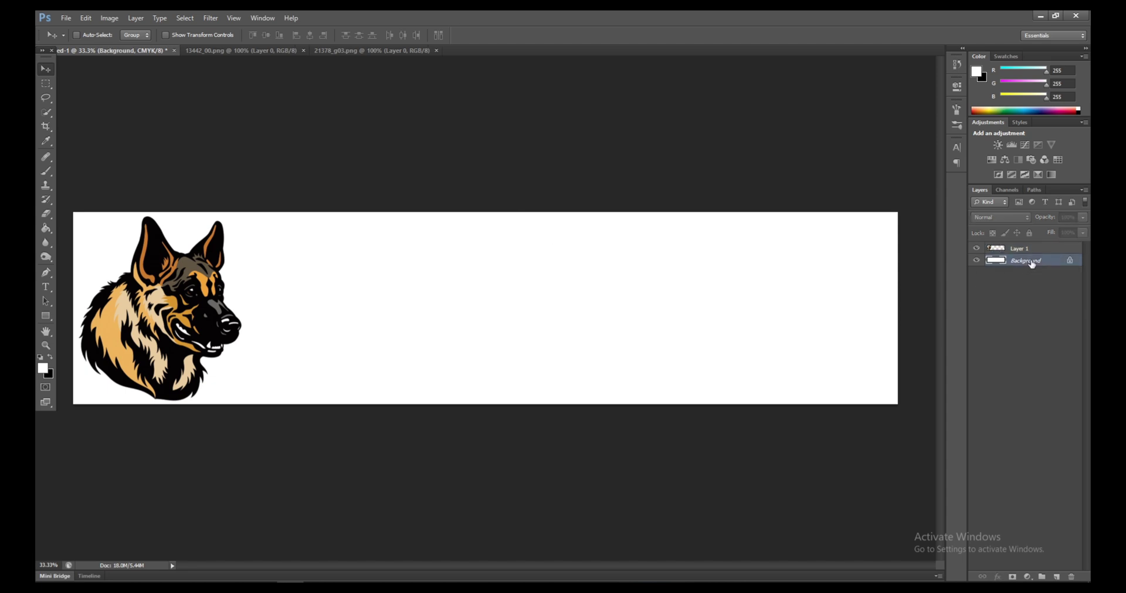
pyautogui.click(46, 228)
pyautogui.click(43, 369)
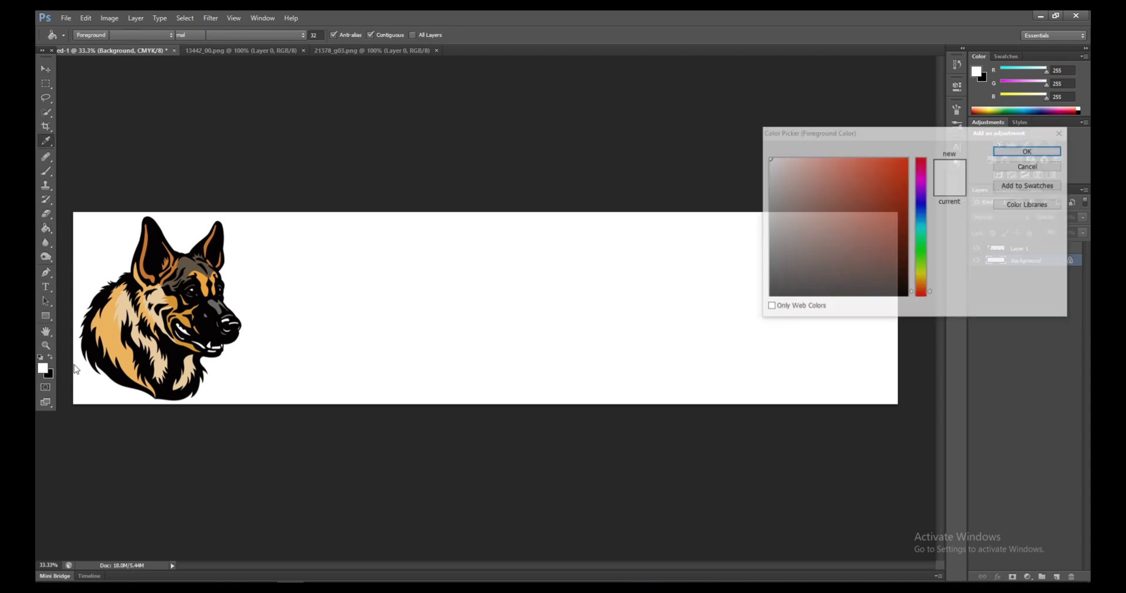
pyautogui.click(922, 274)
pyautogui.moveTo(922, 276); pyautogui.dragTo(922, 279)
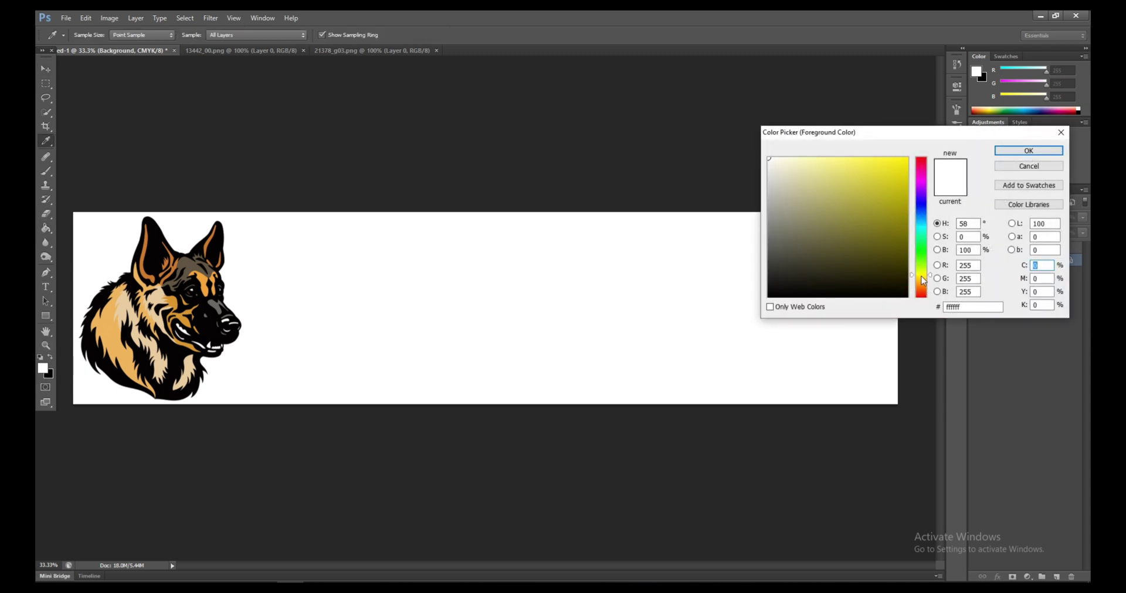
pyautogui.click(899, 166)
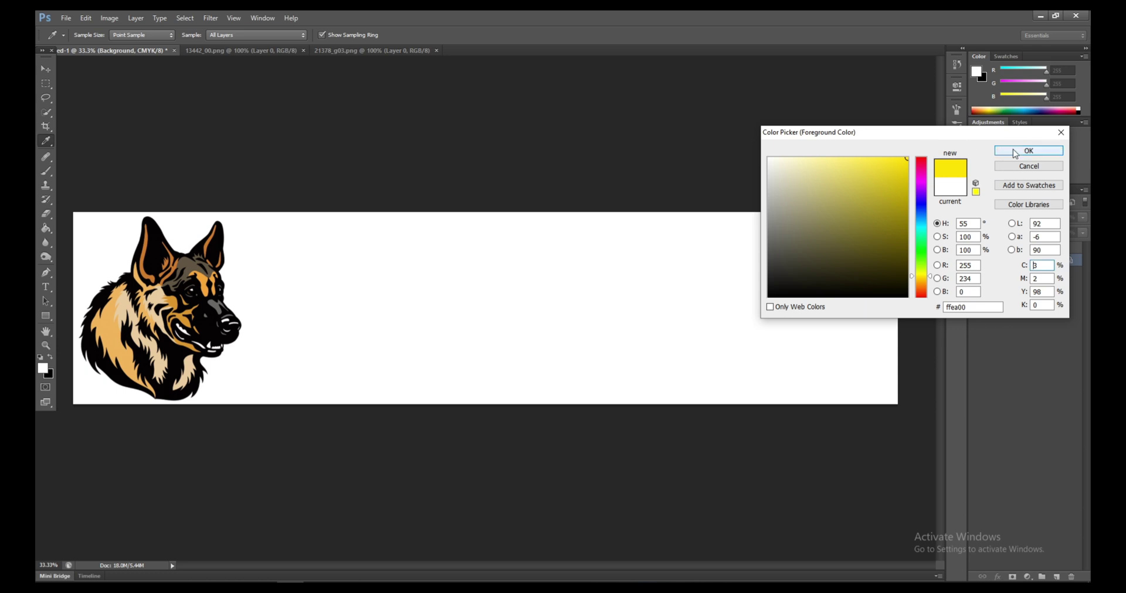
pyautogui.click(1015, 151)
pyautogui.click(669, 295)
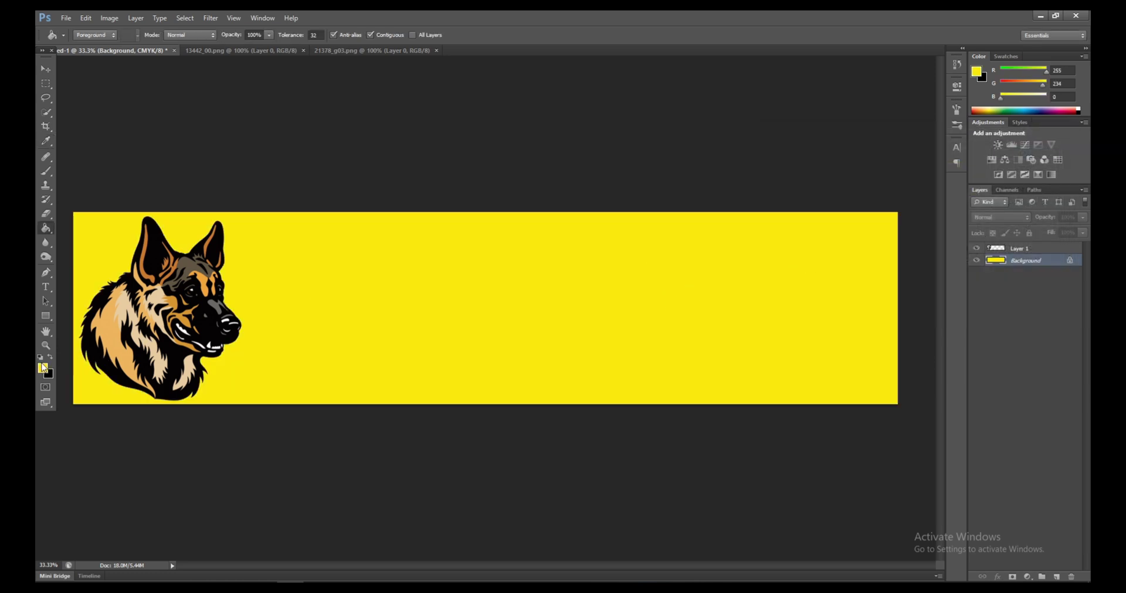
# - Refill the Background layer with the slightly warmer yellow #ffde00
pyautogui.click(43, 368)
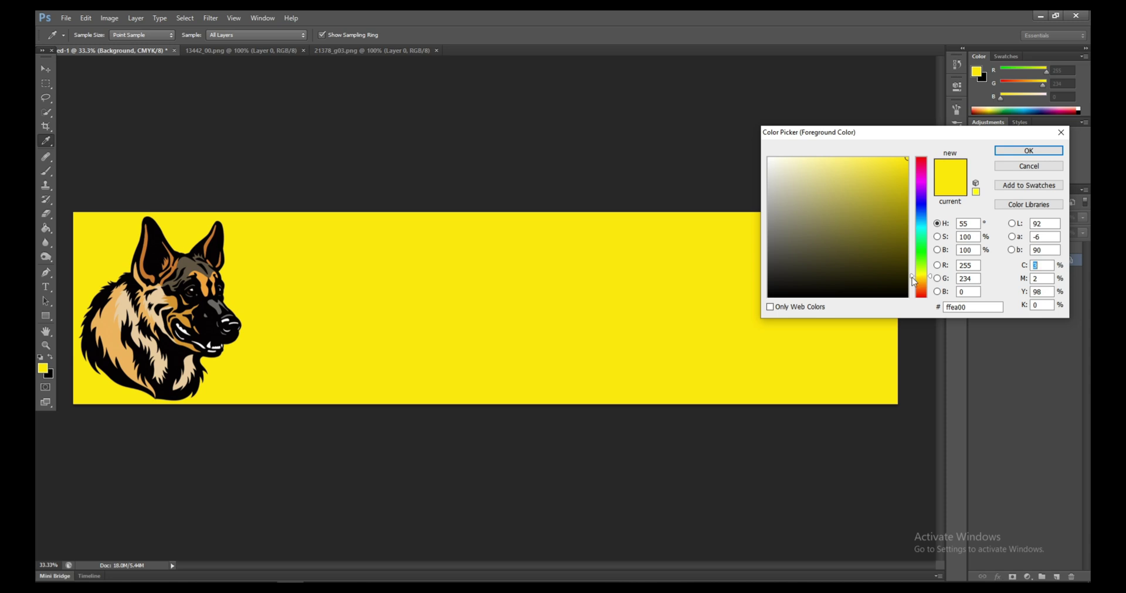
pyautogui.click(913, 281)
pyautogui.click(912, 278)
pyautogui.press('g')
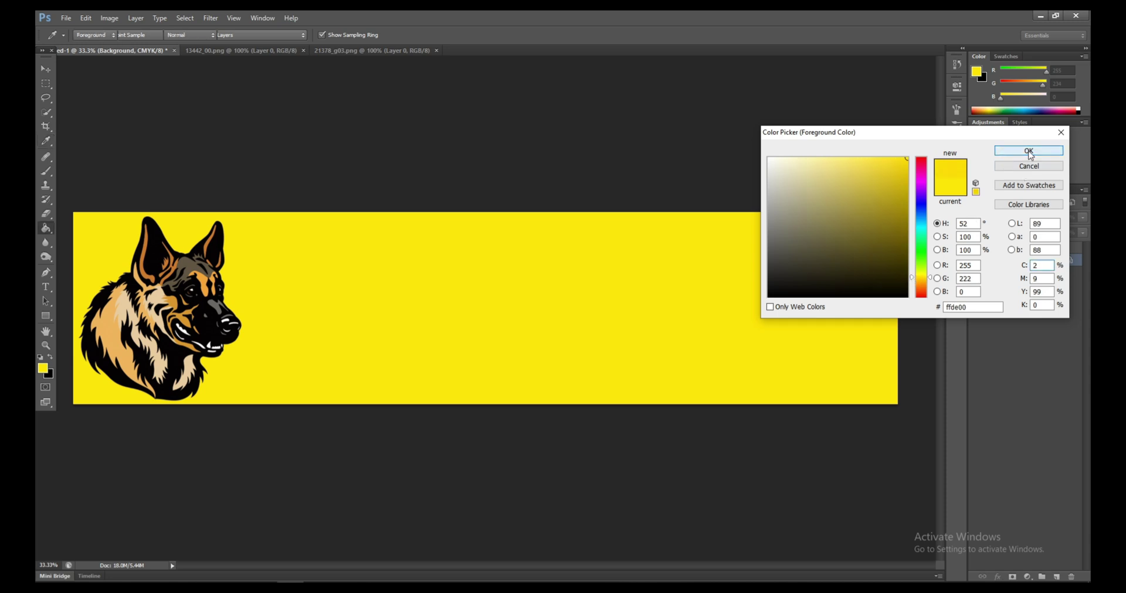
pyautogui.click(1029, 152)
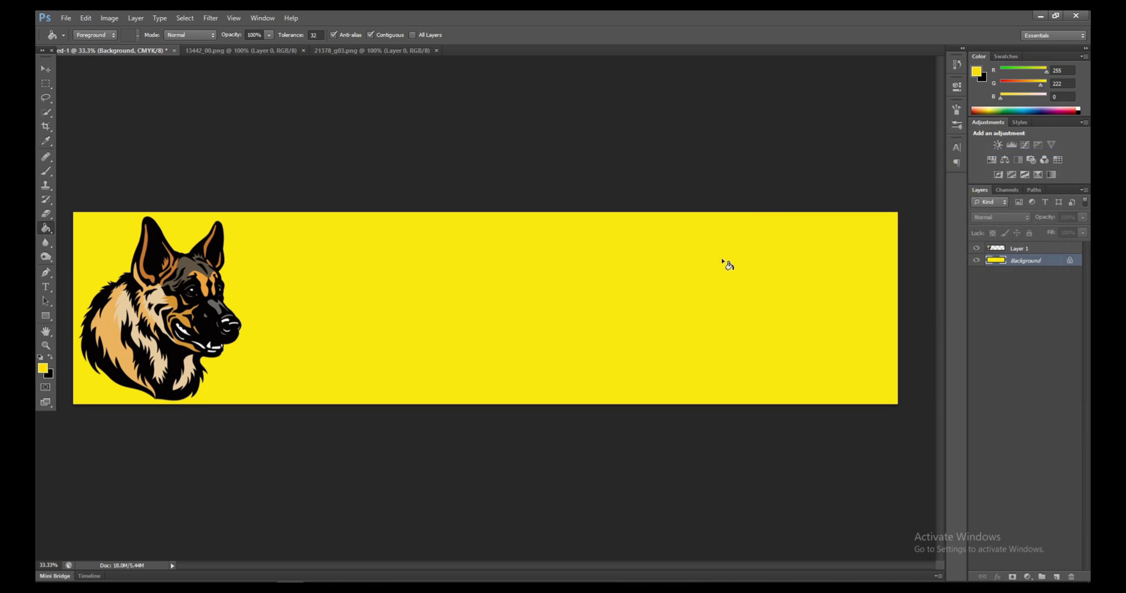
pyautogui.click(46, 69)
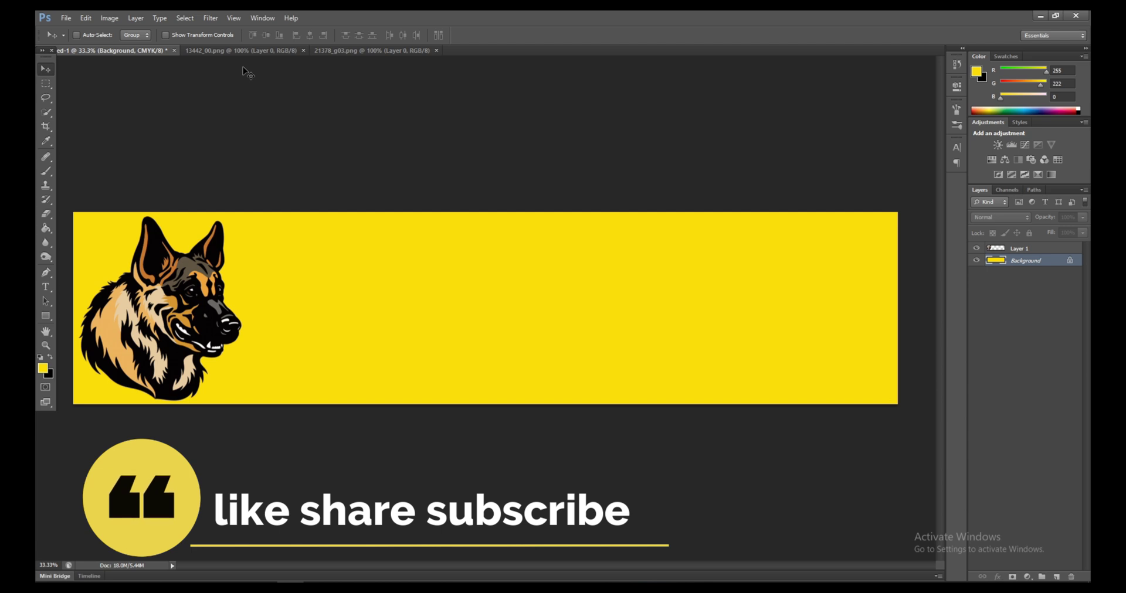
# - Add the text "BEWARE OF BRUNO" in black (#000000) beside the dog's head
pyautogui.click(50, 290)
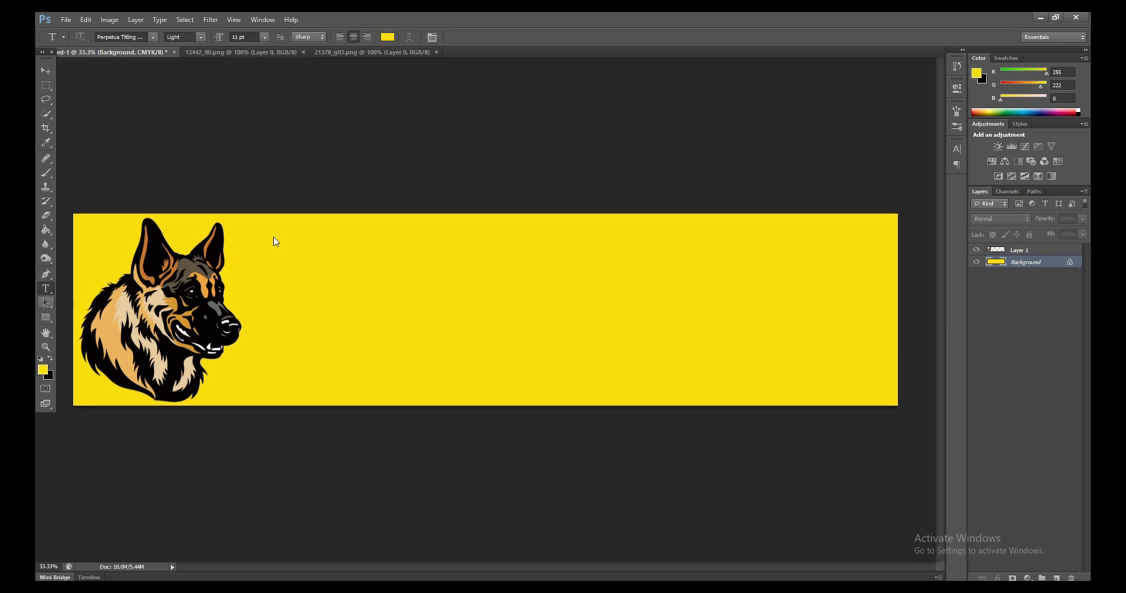
pyautogui.click(281, 272)
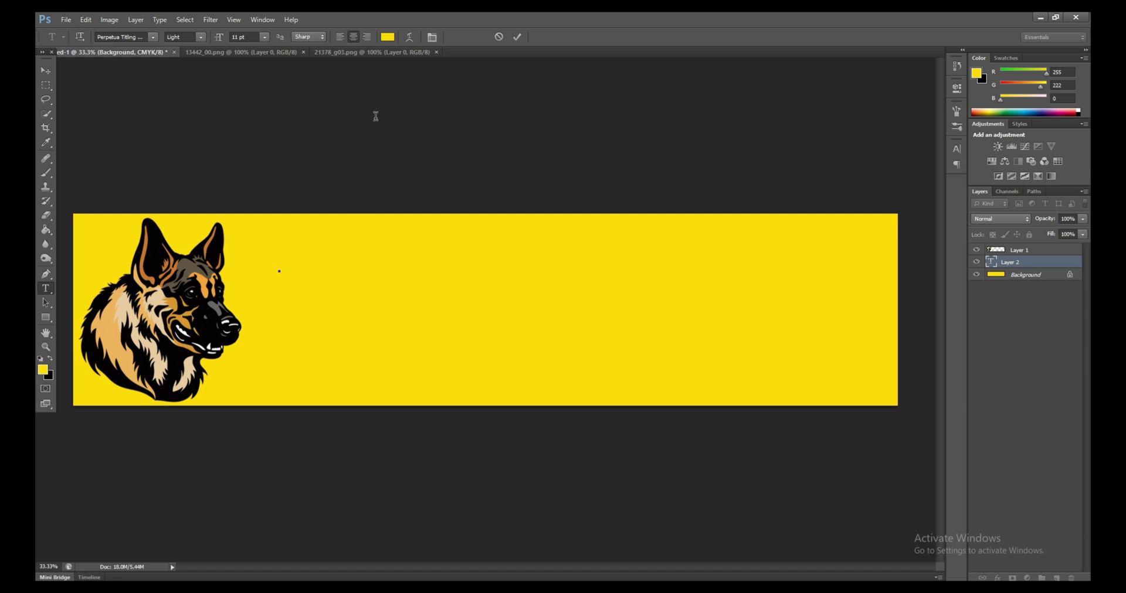
pyautogui.click(388, 37)
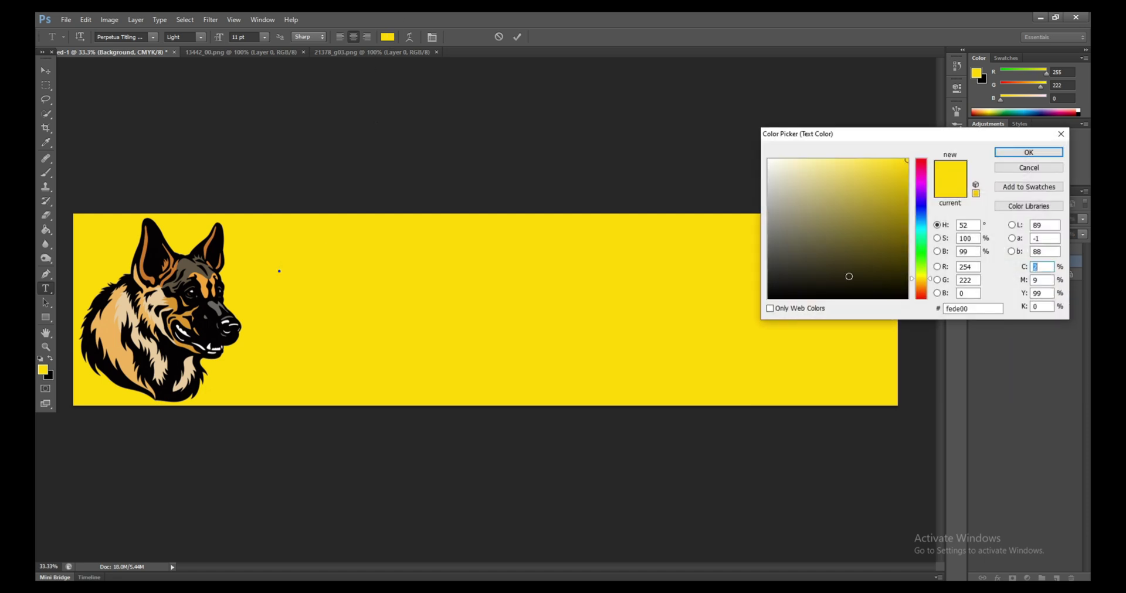
pyautogui.moveTo(848, 276); pyautogui.dragTo(909, 300)
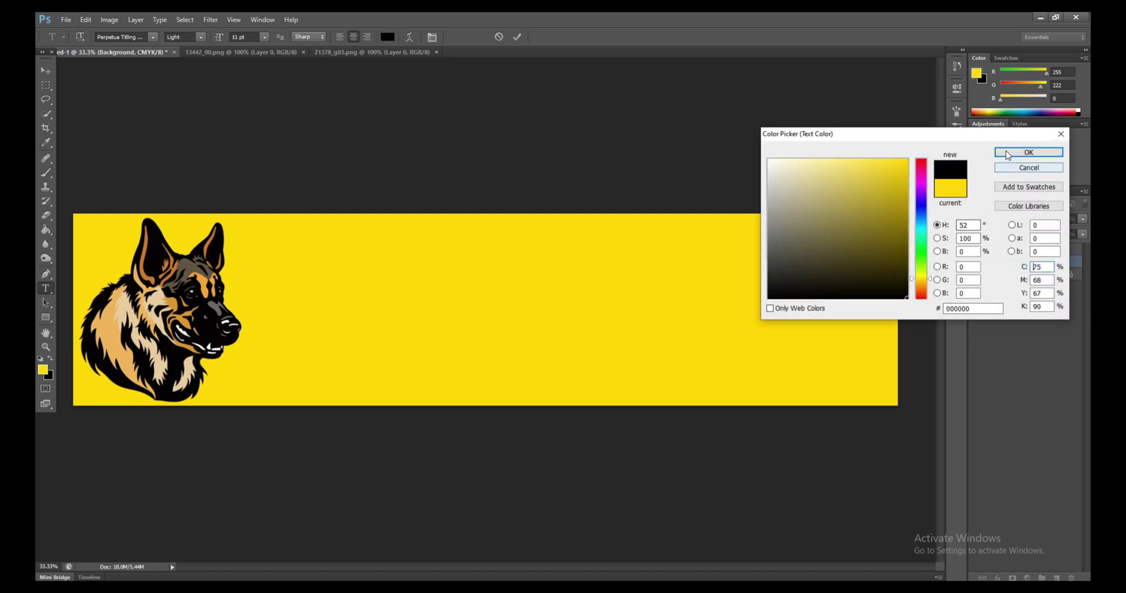
pyautogui.click(1007, 154)
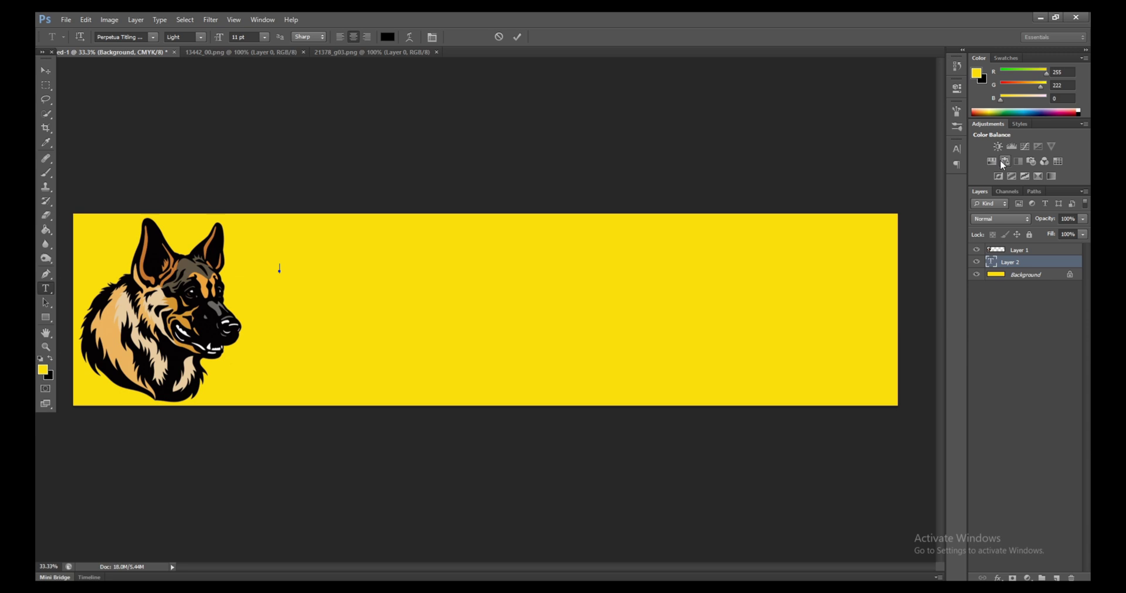
pyautogui.write('BEWARE OF BRUNO')
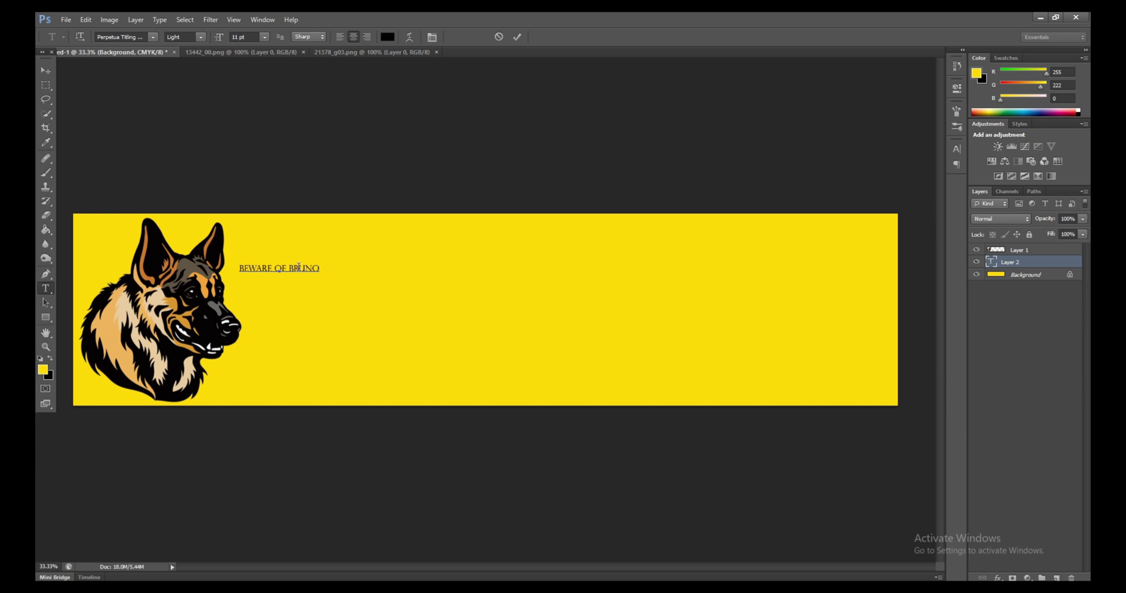
# - Change the font of the whole "BEWARE OF BRUNO" text to Stencil Std
pyautogui.hotkey('ctrl', 'a')
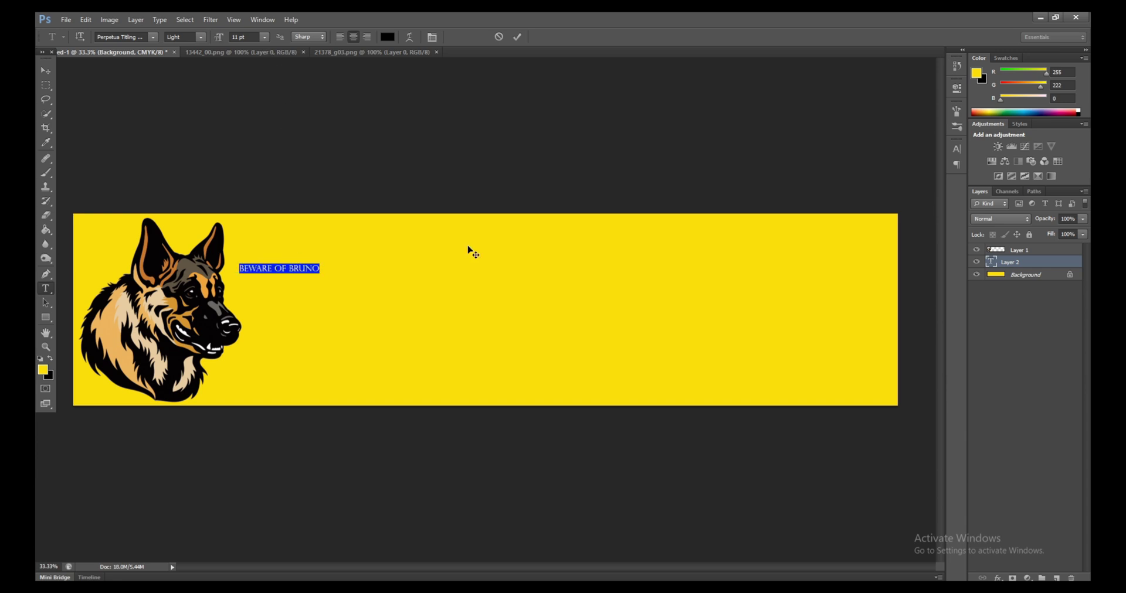
pyautogui.click(153, 39)
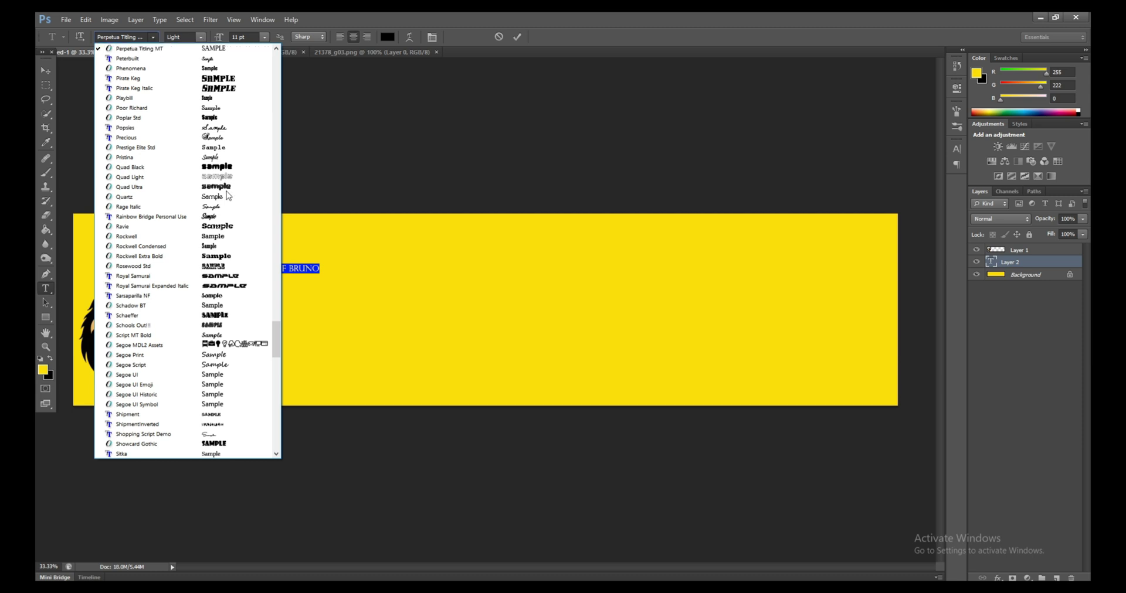
pyautogui.scroll(-5, 234, 325)
pyautogui.scroll(-2, 234, 327)
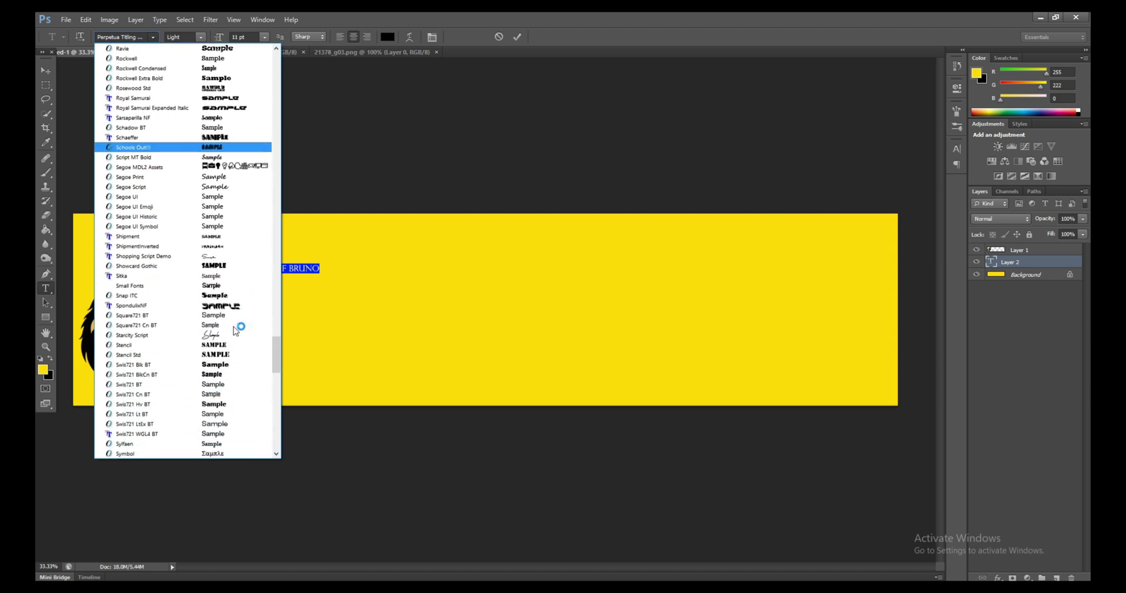
pyautogui.scroll(-1, 234, 330)
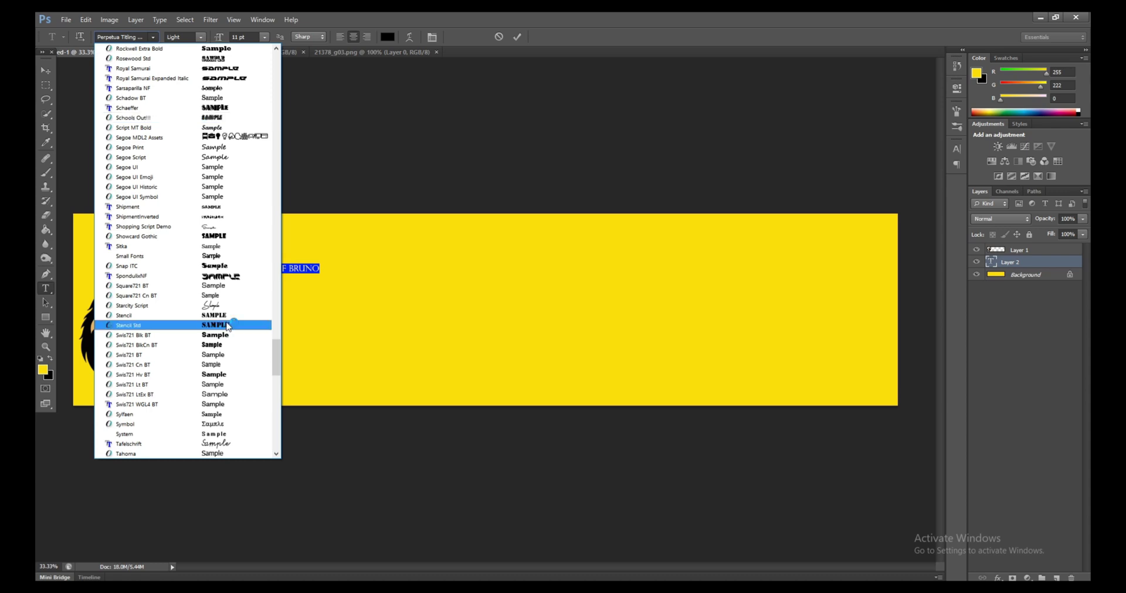
pyautogui.click(230, 327)
# - Set the font size of the whole "BEWARE OF BRUNO" text to 53 pt
pyautogui.click(278, 268)
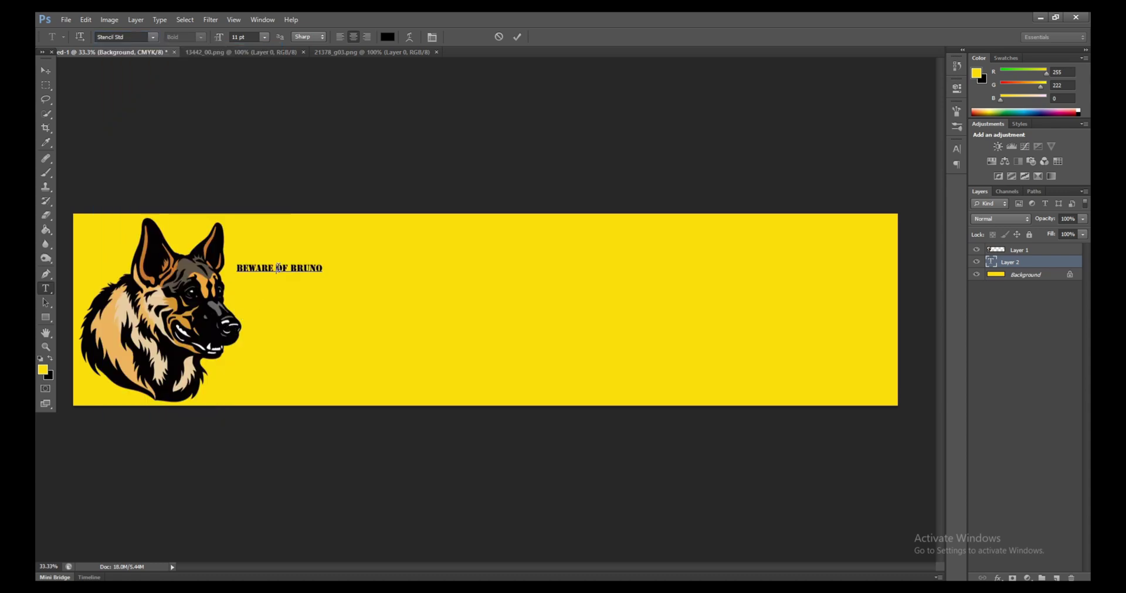
pyautogui.hotkey('ctrl', 'a')
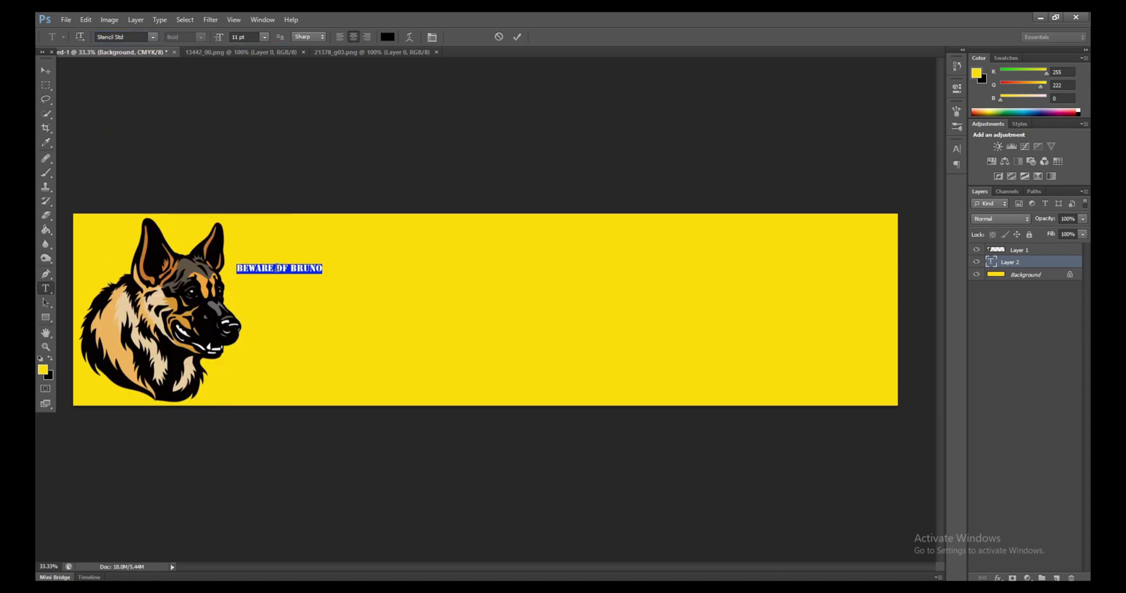
pyautogui.click(233, 35)
pyautogui.scroll(4, 251, 37)
pyautogui.scroll(6, 251, 37)
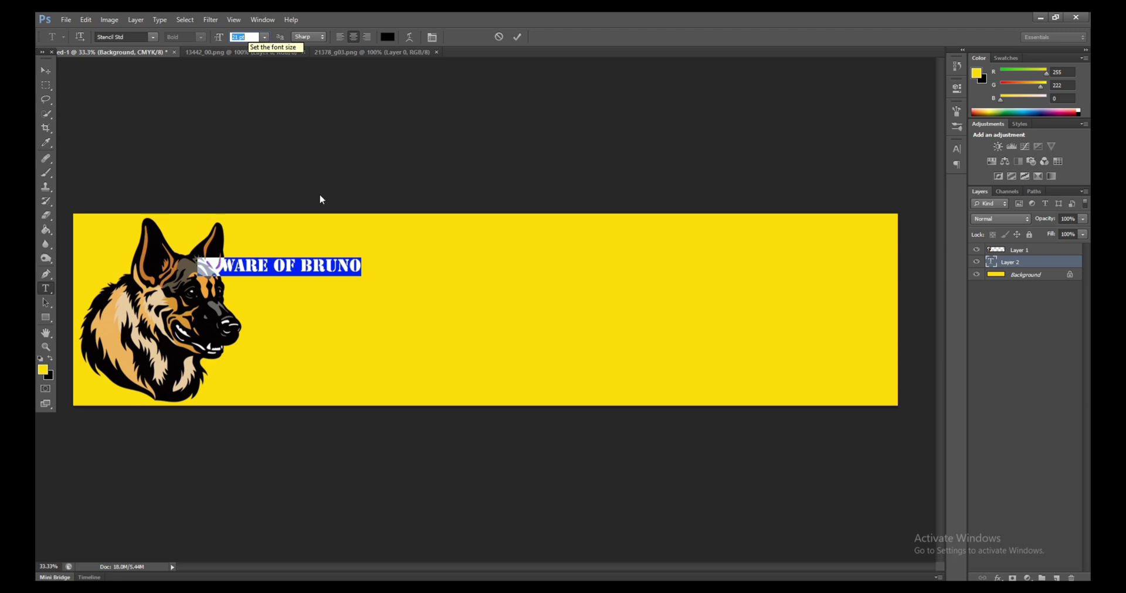
pyautogui.write('30')
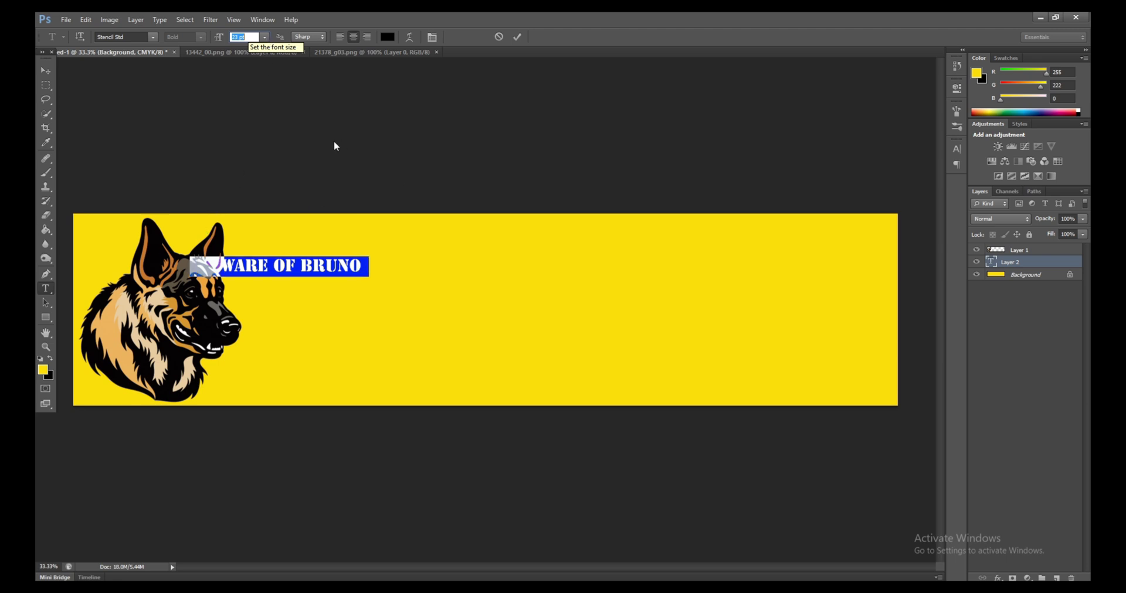
pyautogui.press('Return')
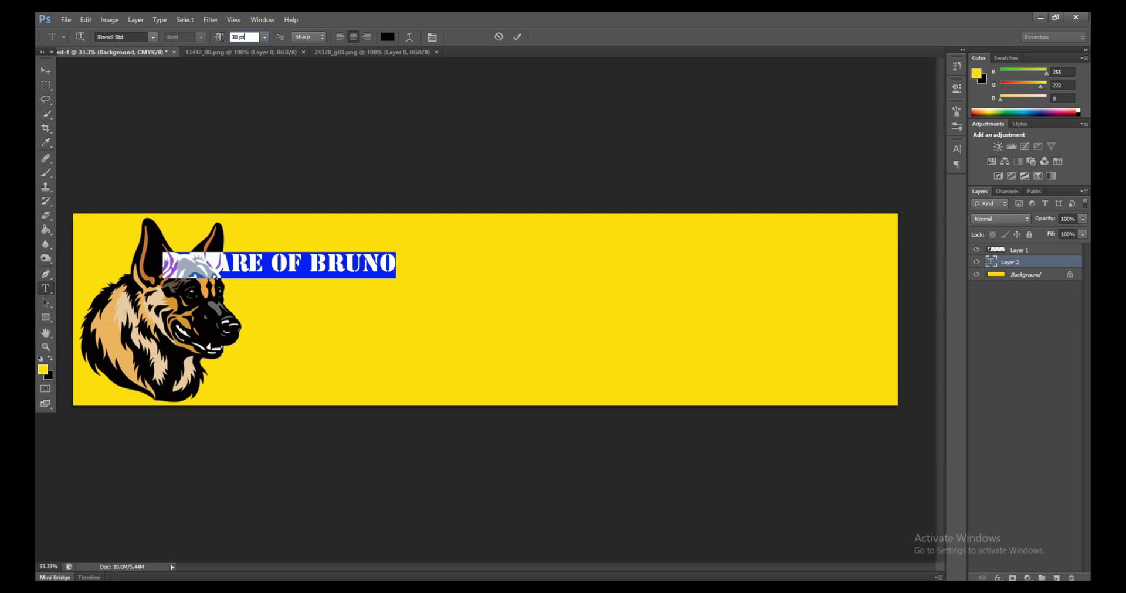
pyautogui.click(242, 37)
pyautogui.write('33')
pyautogui.press('Return')
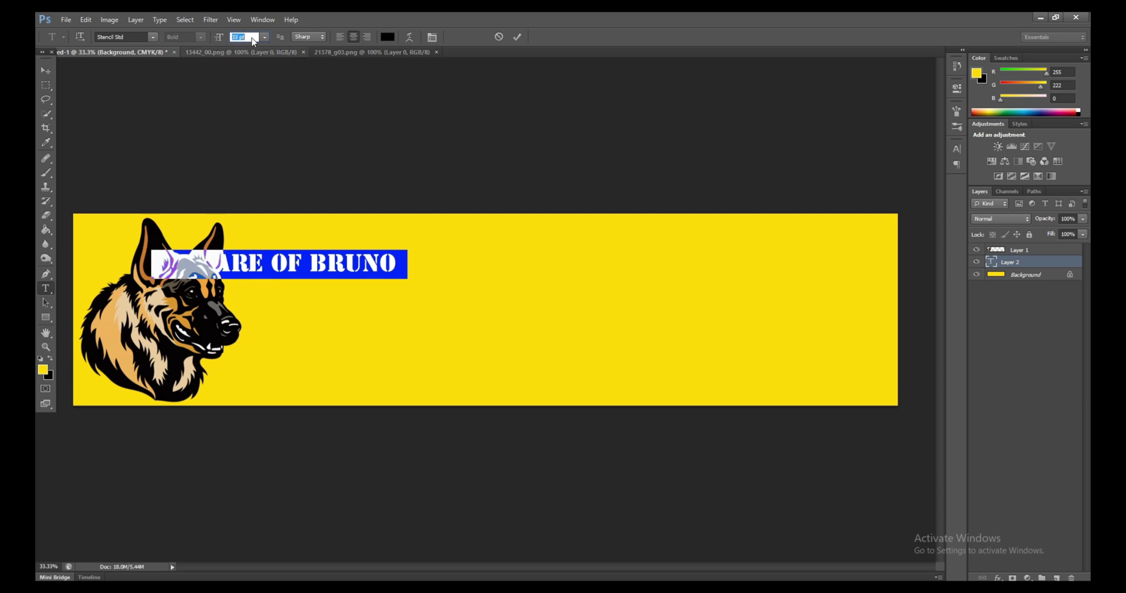
pyautogui.press('Up')
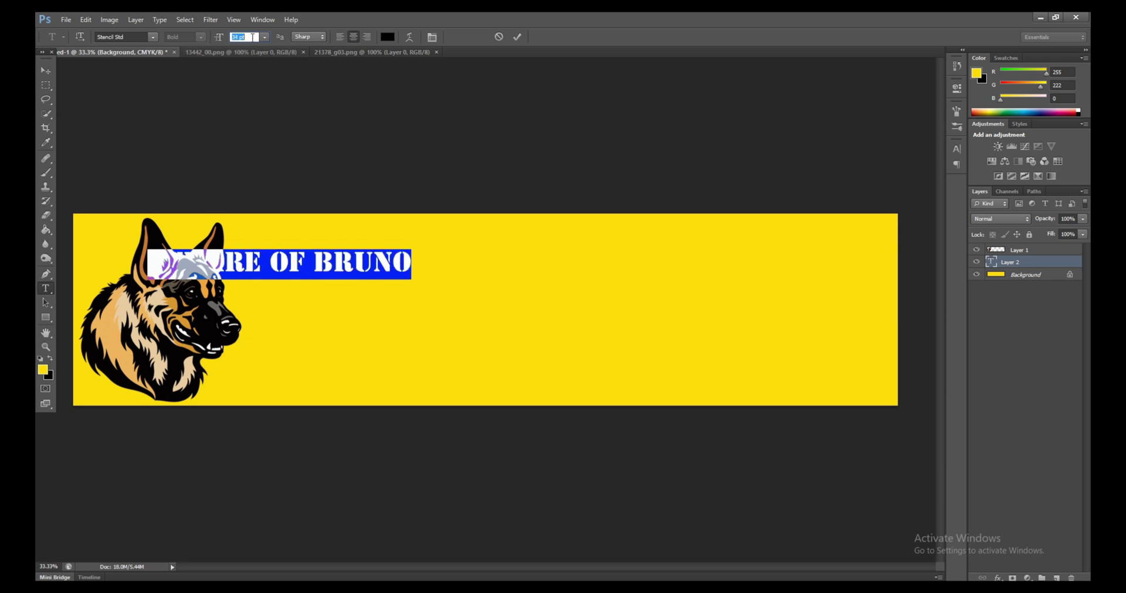
pyautogui.press('Up')
pyautogui.press('Up')
pyautogui.press('Up')
pyautogui.press('Up')
pyautogui.press('Up')
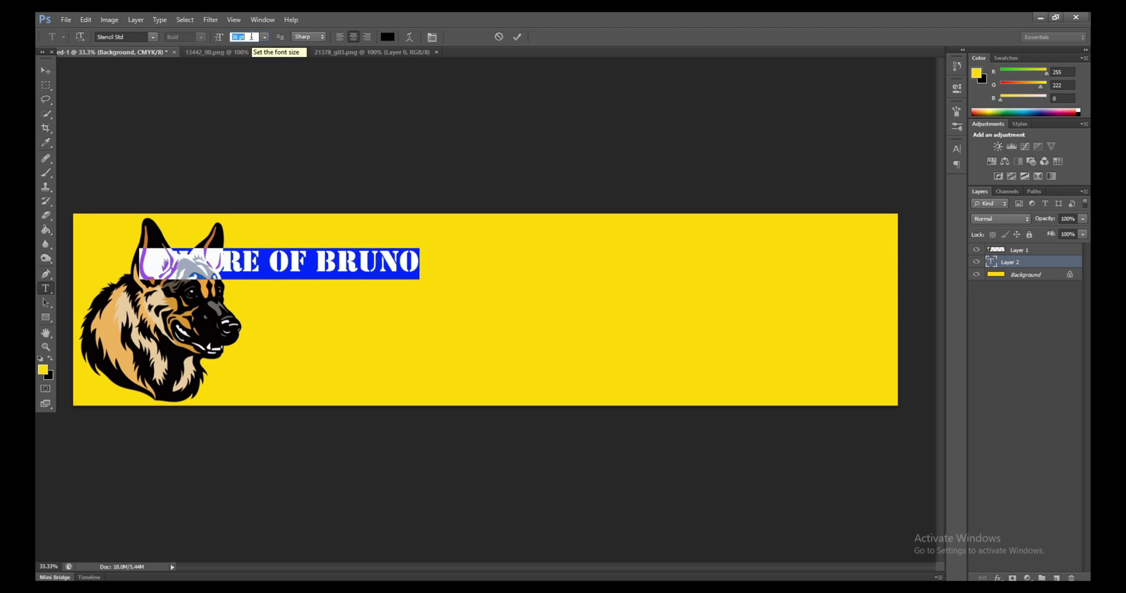
pyautogui.press('Up')
pyautogui.press('Up')
pyautogui.press('Up')
pyautogui.press('Up')
pyautogui.press('Up')
pyautogui.press('Up')
pyautogui.press('Up')
pyautogui.press('Up')
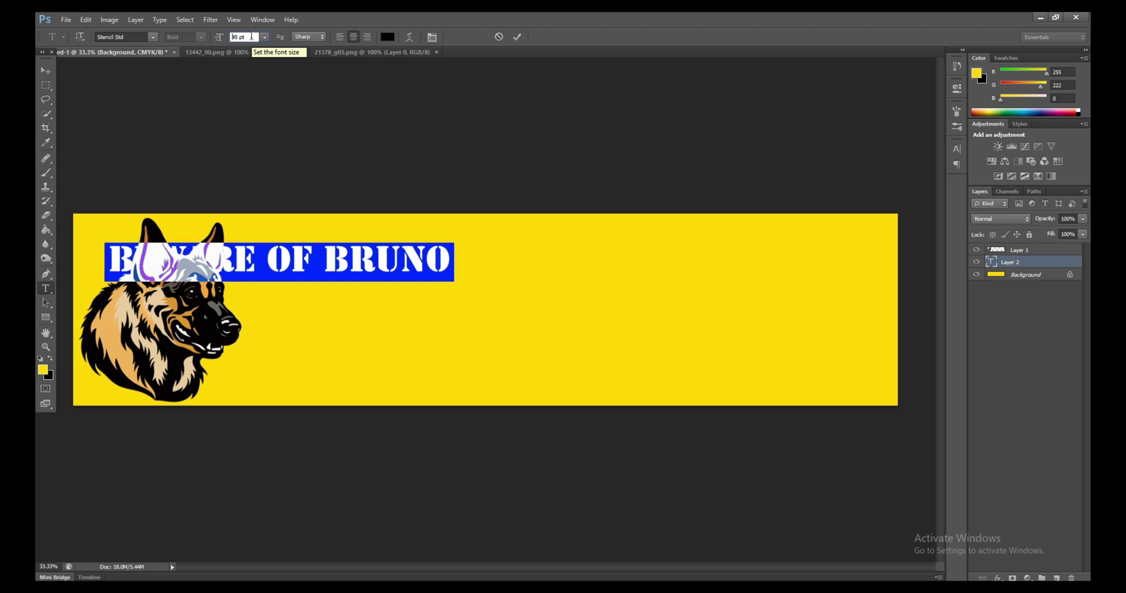
pyautogui.press('Up')
pyautogui.press('Up')
pyautogui.press('Up')
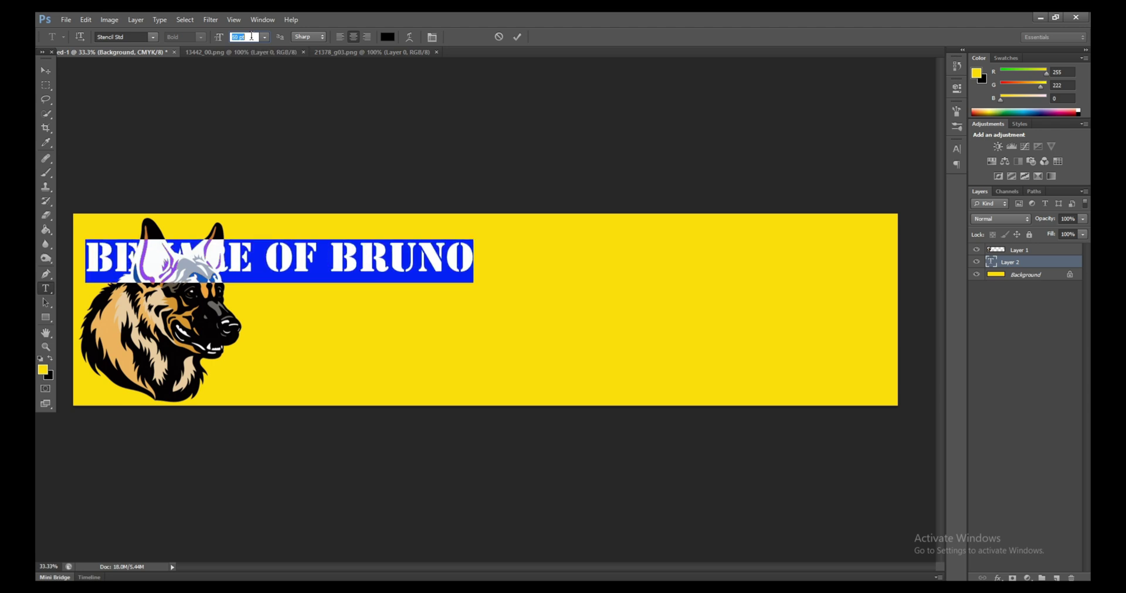
pyautogui.press('Up')
pyautogui.press('Up')
pyautogui.press('Up')
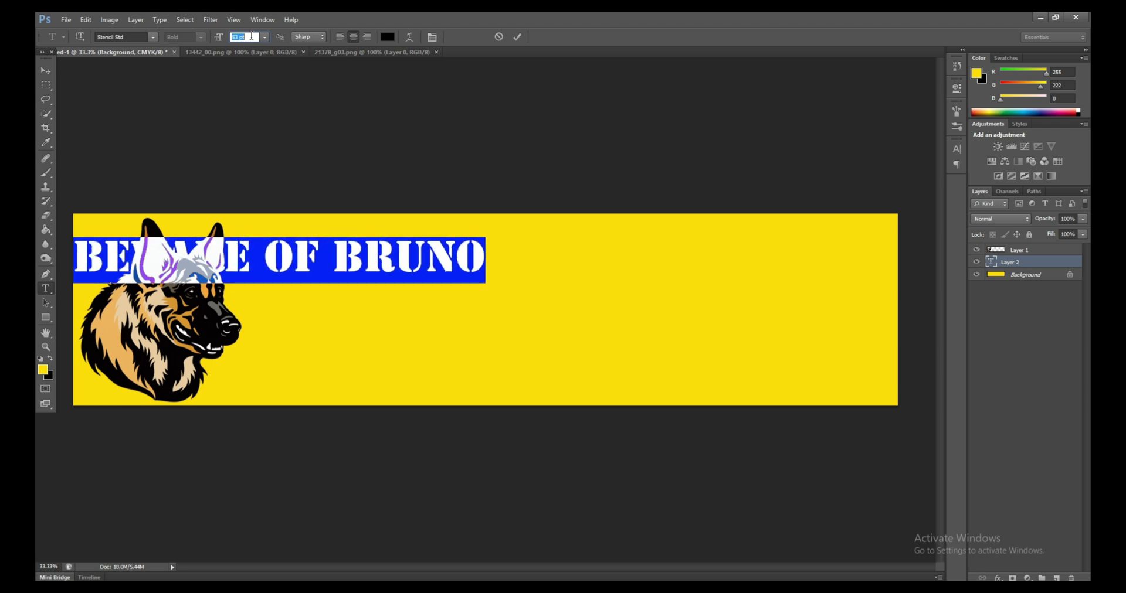
# - Move the text clear of the dog's head to its right and break it into two lines after "BEWARE OF"
pyautogui.click(46, 70)
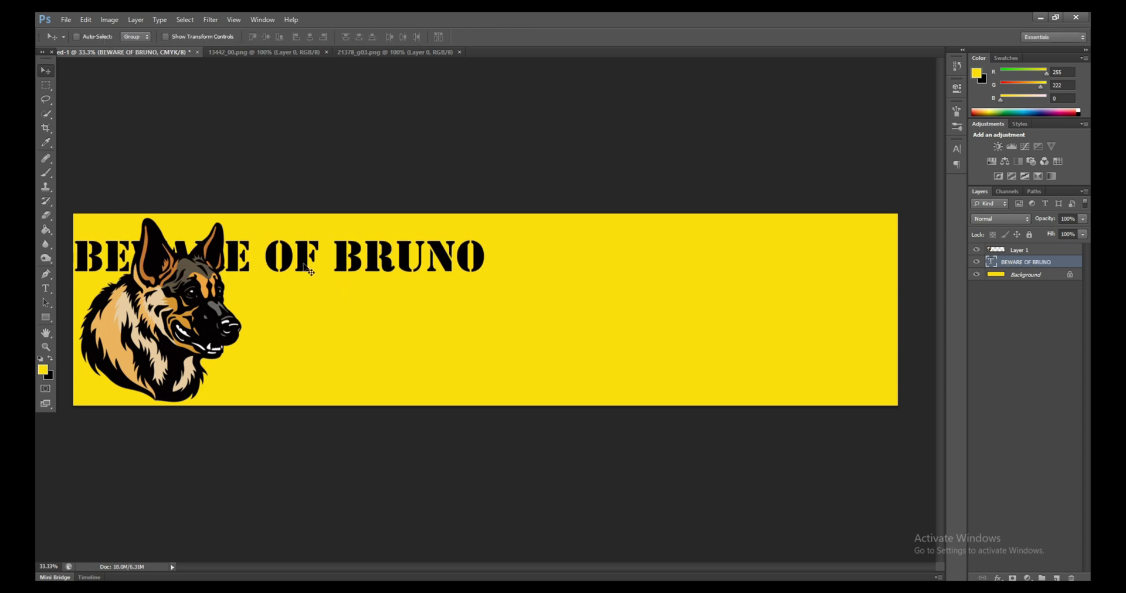
pyautogui.moveTo(309, 269); pyautogui.dragTo(609, 261)
pyautogui.click(51, 287)
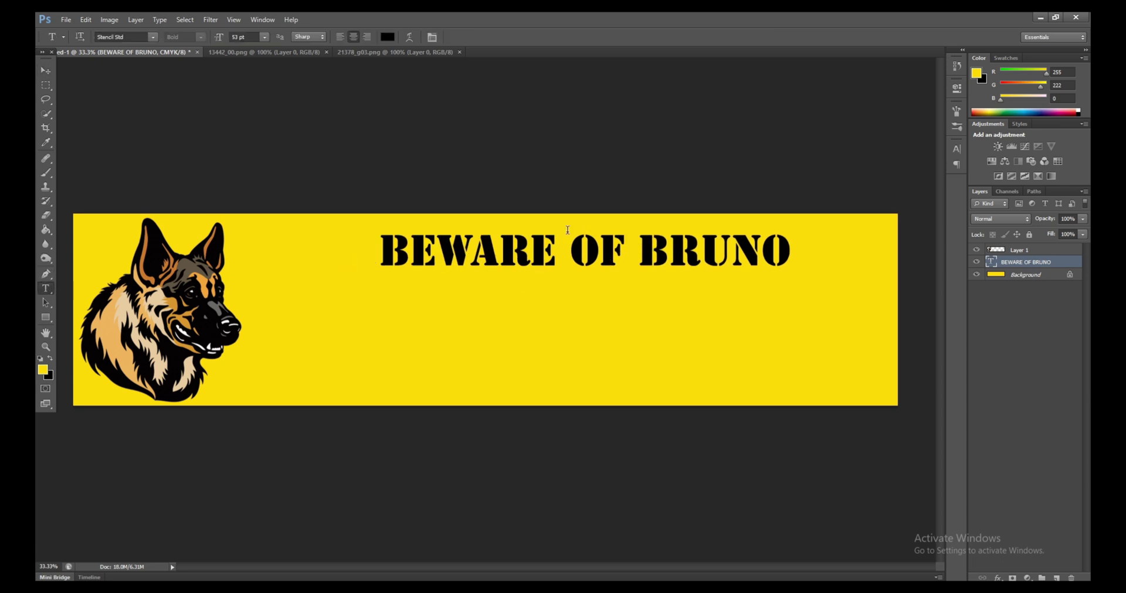
pyautogui.click(621, 254)
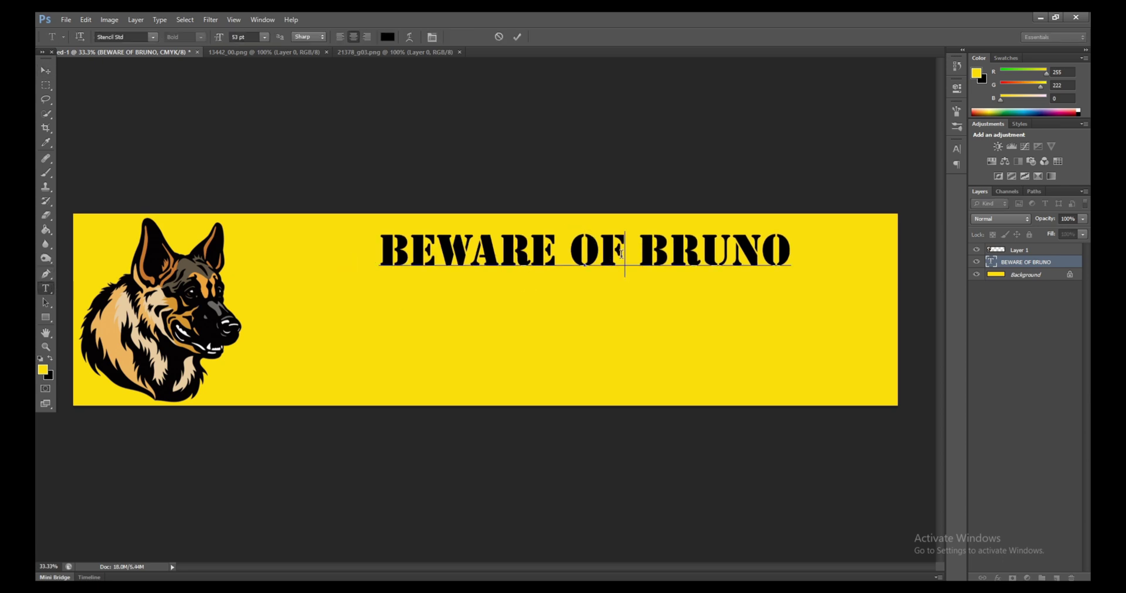
pyautogui.press('Return')
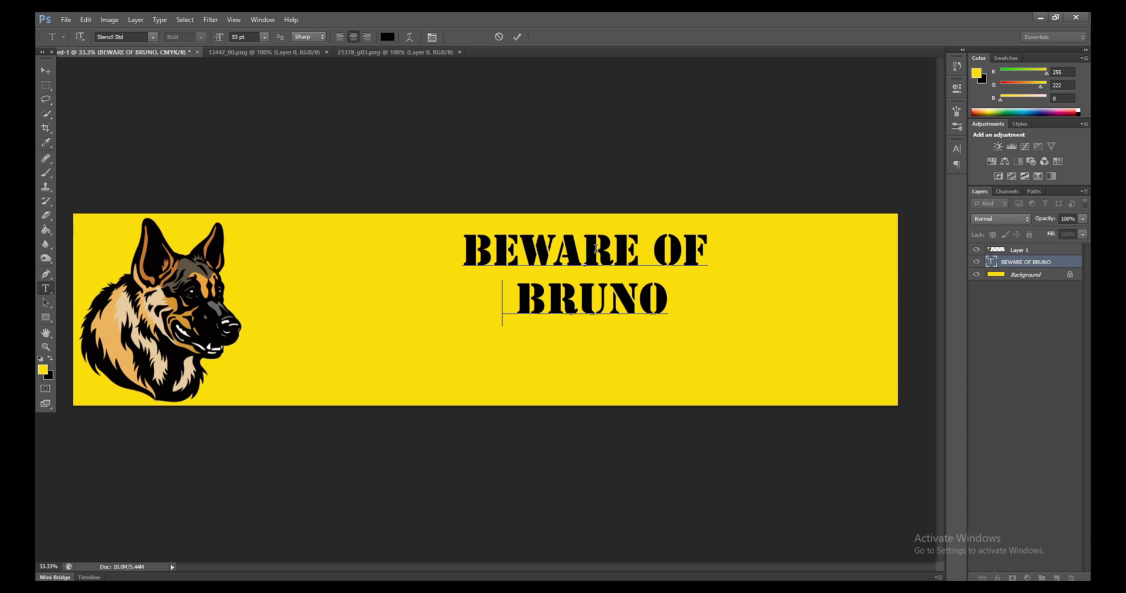
# - Nudge the two-line text left and down, closer to the dog's head and near the banner's vertical middle
pyautogui.click(46, 72)
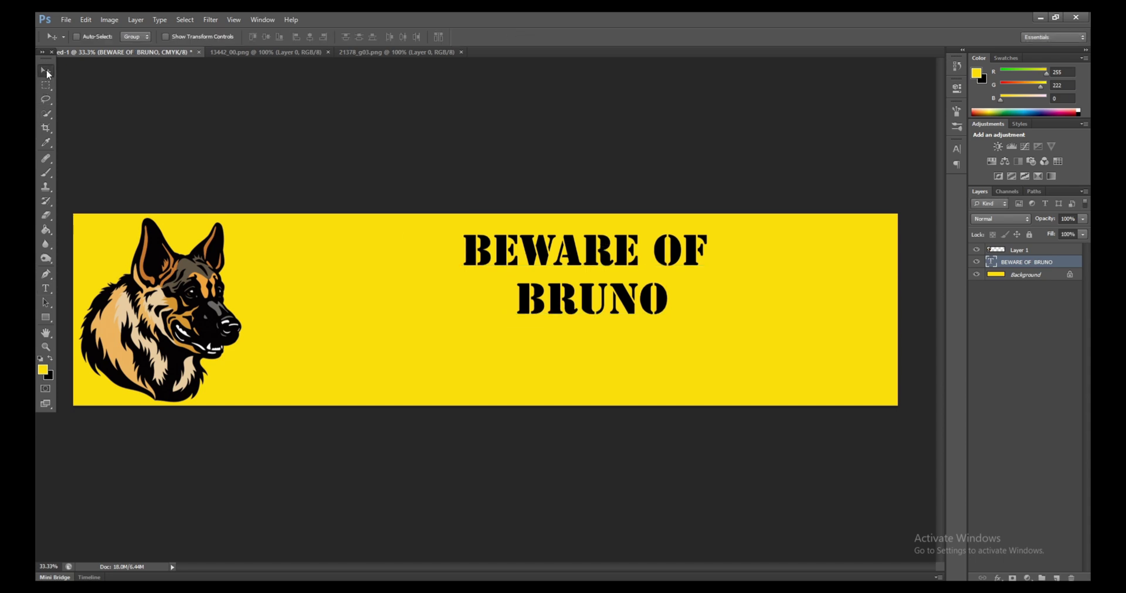
pyautogui.hotkey('shift', 'Left')
pyautogui.hotkey('shift', 'Left')
pyautogui.hotkey('shift', 'Left')
pyautogui.hotkey('shift', 'Left')
pyautogui.hotkey('shift', 'Left')
pyautogui.hotkey('shift', 'Left')
pyautogui.hotkey('shift', 'Left')
pyautogui.hotkey('shift', 'Left')
pyautogui.hotkey('shift', 'Left')
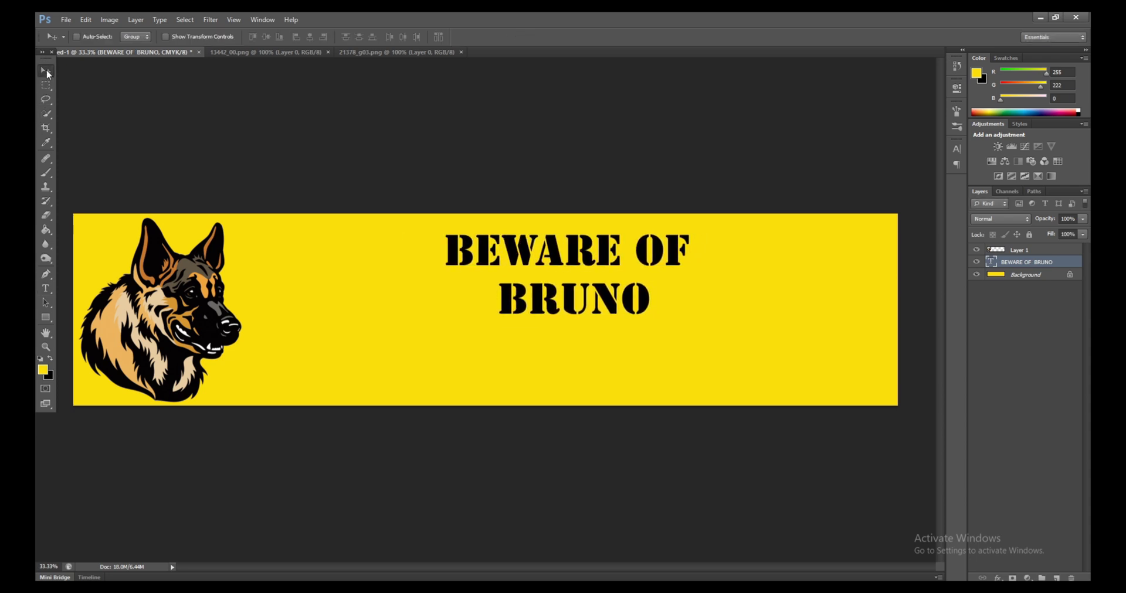
pyautogui.hotkey('shift', 'Left')
pyautogui.hotkey('shift', 'Left')
pyautogui.hotkey('shift', 'Left')
pyautogui.hotkey('shift', 'Left')
pyautogui.hotkey('shift', 'Left')
pyautogui.hotkey('shift', 'Left')
pyautogui.hotkey('shift', 'Left')
pyautogui.hotkey('shift', 'Left')
pyautogui.hotkey('shift', 'Left')
pyautogui.hotkey('shift', 'Left')
pyautogui.hotkey('shift', 'Left')
pyautogui.hotkey('shift', 'Left')
pyautogui.hotkey('shift', 'Left')
pyautogui.hotkey('shift', 'Left')
pyautogui.hotkey('shift', 'Left')
pyautogui.hotkey('shift', 'Left')
pyautogui.hotkey('shift', 'Left')
pyautogui.hotkey('shift', 'Left')
pyautogui.hotkey('shift', 'Left')
pyautogui.hotkey('shift', 'Down')
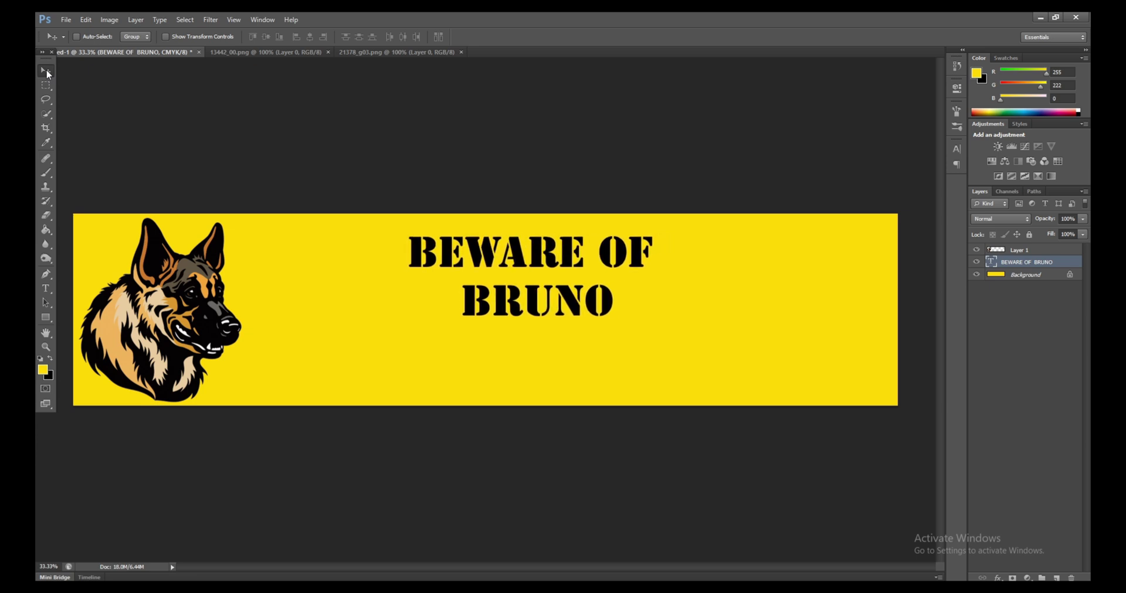
pyautogui.hotkey('shift', 'Down')
pyautogui.hotkey('shift', 'Down')
pyautogui.hotkey('shift', 'Down')
pyautogui.hotkey('shift', 'Down')
pyautogui.hotkey('shift', 'Down')
pyautogui.hotkey('shift', 'Down')
pyautogui.hotkey('shift', 'Down')
pyautogui.hotkey('shift', 'Down')
pyautogui.hotkey('shift', 'Down')
pyautogui.hotkey('shift', 'Down')
pyautogui.hotkey('shift', 'Down')
pyautogui.hotkey('shift', 'Left')
pyautogui.hotkey('shift', 'Left')
pyautogui.hotkey('shift', 'Left')
pyautogui.hotkey('shift', 'Left')
pyautogui.hotkey('shift', 'Left')
pyautogui.hotkey('shift', 'Left')
pyautogui.hotkey('shift', 'Left')
pyautogui.hotkey('shift', 'Left')
pyautogui.hotkey('shift', 'Left')
pyautogui.hotkey('shift', 'Left')
pyautogui.hotkey('shift', 'Left')
pyautogui.hotkey('shift', 'Left')
pyautogui.hotkey('shift', 'Left')
pyautogui.hotkey('shift', 'Left')
pyautogui.hotkey('shift', 'Left')
pyautogui.hotkey('shift', 'Left')
pyautogui.hotkey('shift', 'Left')
pyautogui.hotkey('shift', 'Left')
pyautogui.hotkey('shift', 'Left')
pyautogui.hotkey('shift', 'Left')
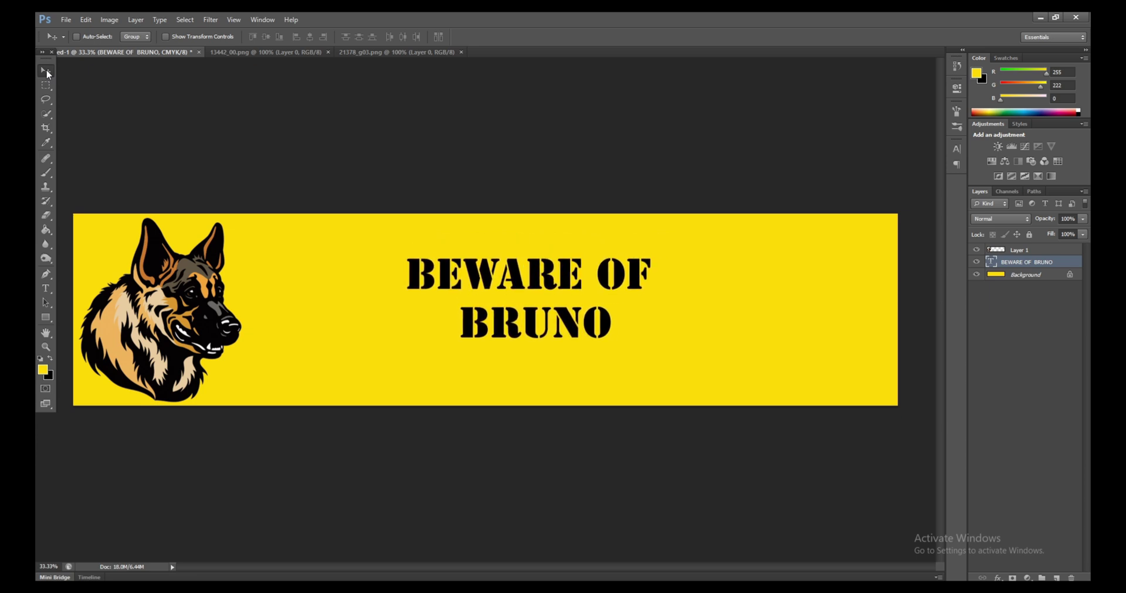
pyautogui.hotkey('shift', 'Left')
pyautogui.hotkey('shift', 'Left')
pyautogui.hotkey('shift', 'Left')
pyautogui.hotkey('shift', 'Left')
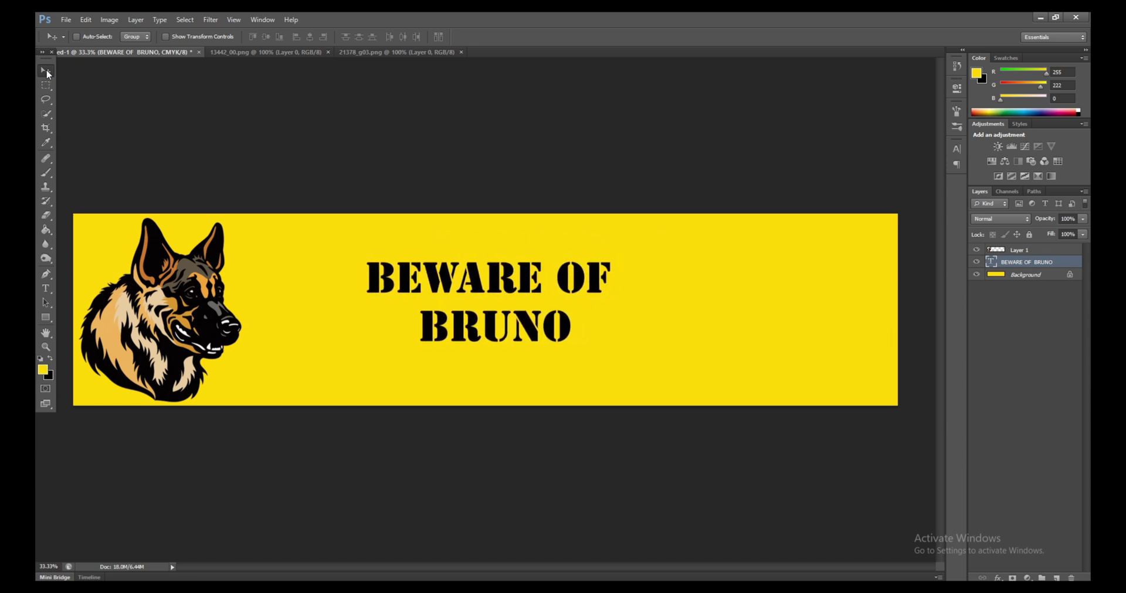
pyautogui.hotkey('shift', 'Down')
pyautogui.hotkey('shift', 'Down')
pyautogui.hotkey('shift', 'Down')
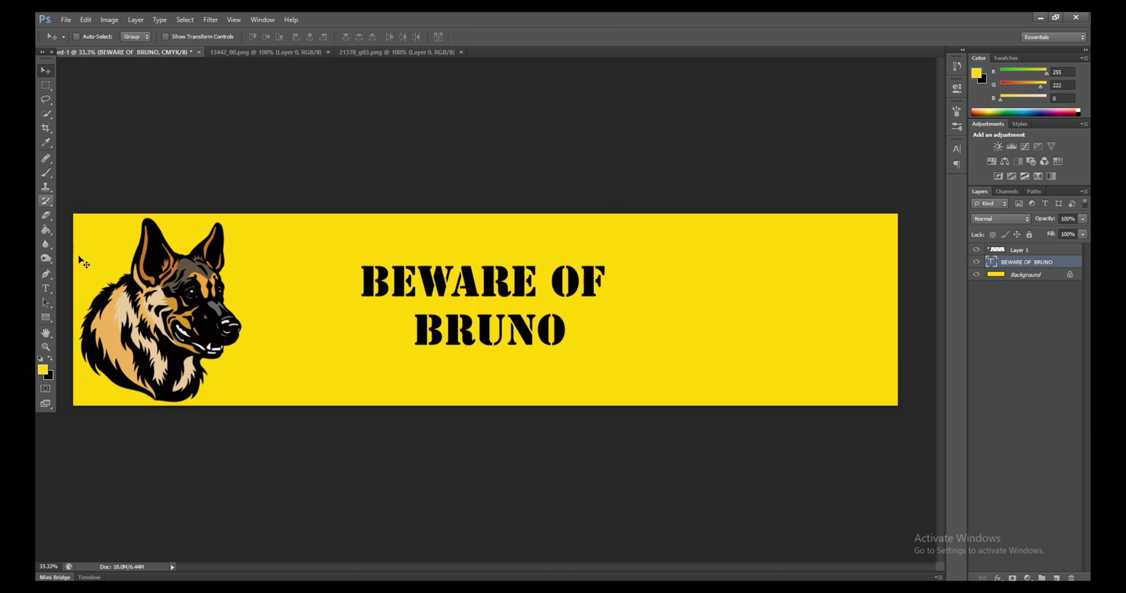
# - Enlarge the whole two-line "BEWARE OF BRUNO" text to a font size of about 87 pt
pyautogui.click(46, 289)
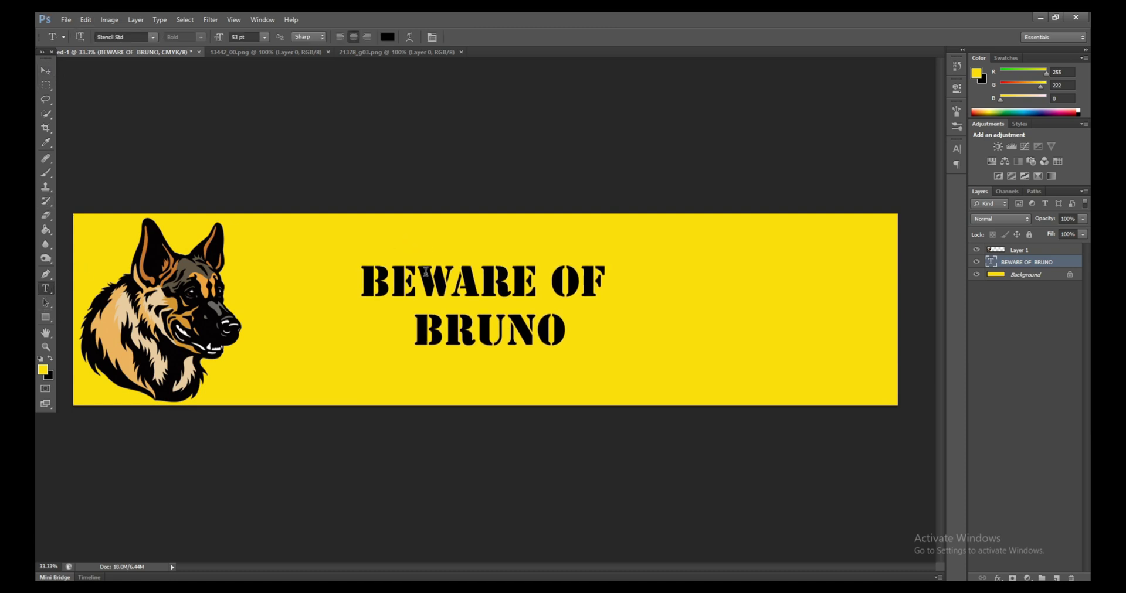
pyautogui.moveTo(360, 281); pyautogui.dragTo(566, 340)
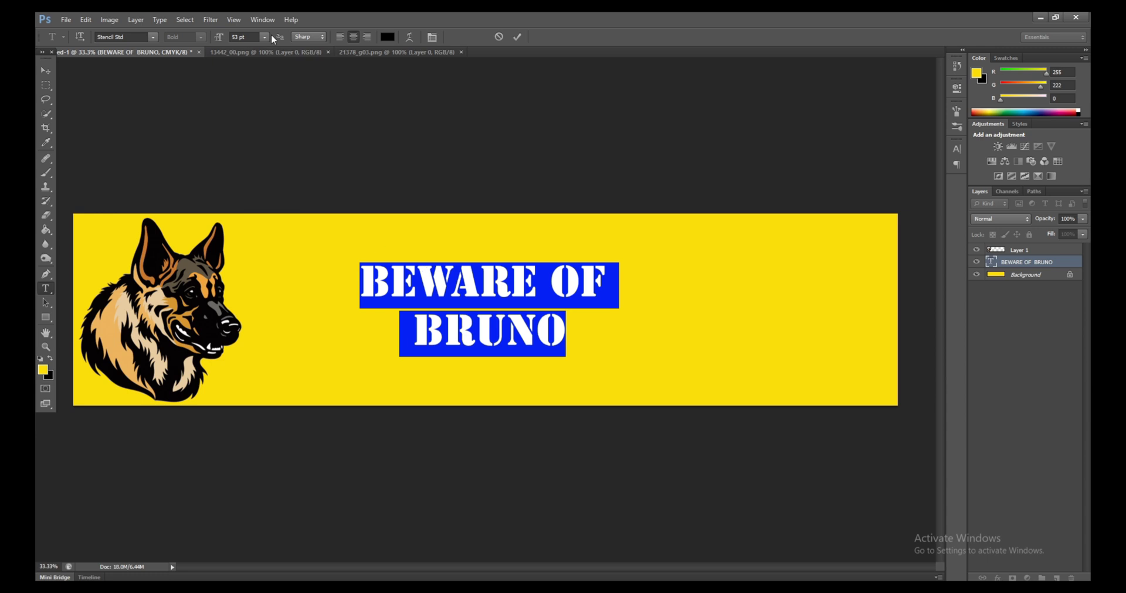
pyautogui.click(251, 37)
pyautogui.press('Up')
pyautogui.press('Up')
pyautogui.press('Up')
pyautogui.press('Up')
pyautogui.press('Up')
pyautogui.press('Up')
pyautogui.press('Up')
pyautogui.press('Up')
pyautogui.press('Up')
pyautogui.press('Up')
pyautogui.press('Up')
pyautogui.press('Up')
pyautogui.press('Up')
pyautogui.press('Up')
pyautogui.press('Up')
pyautogui.press('Up')
pyautogui.press('Up')
pyautogui.press('Up')
pyautogui.press('Up')
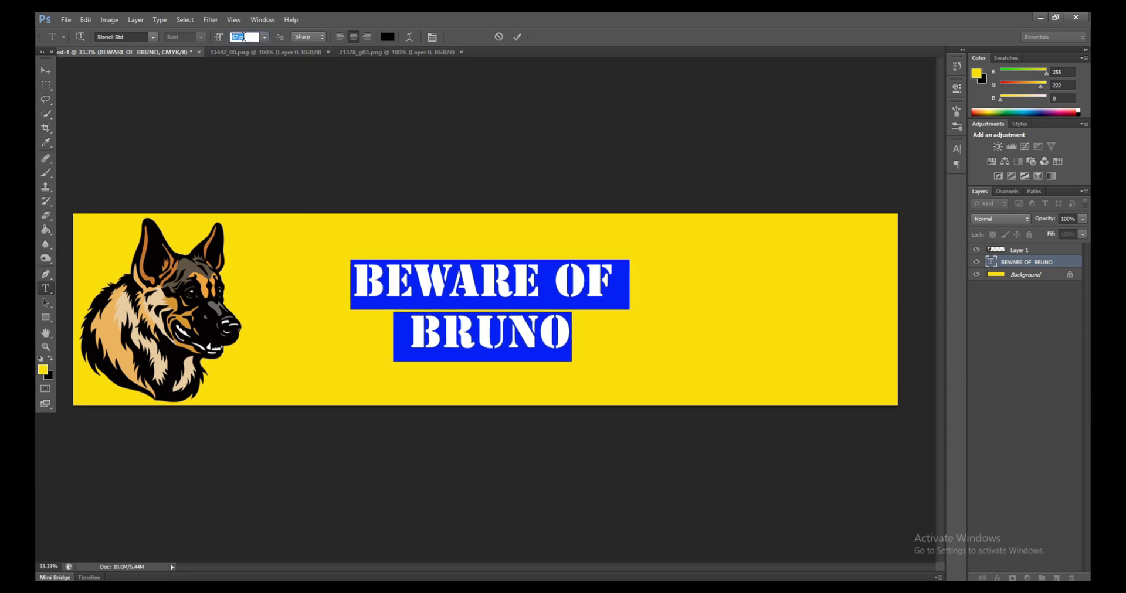
pyautogui.press('Up')
pyautogui.press('Up')
pyautogui.press('Up')
pyautogui.press('Up')
pyautogui.press('Up')
pyautogui.press('Up')
pyautogui.press('Up')
pyautogui.press('Up')
pyautogui.press('Up')
pyautogui.press('Up')
pyautogui.press('Up')
pyautogui.press('Up')
pyautogui.press('Up')
pyautogui.press('Up')
pyautogui.press('Up')
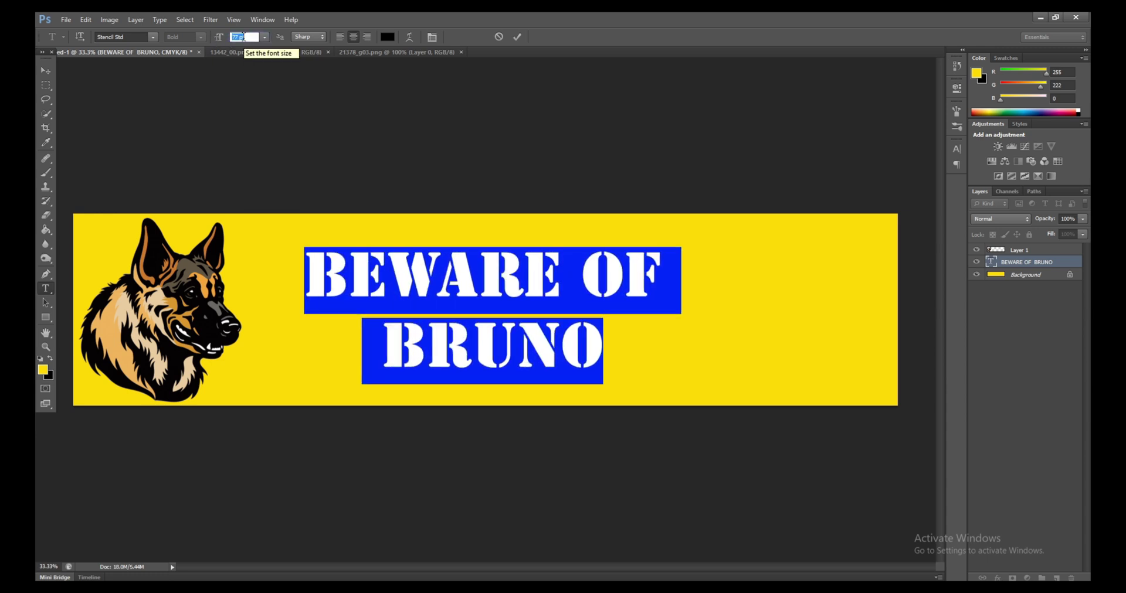
# - Nudge the enlarged text straight down until "BRUNO" sits just above the banner's lower edge
pyautogui.click(47, 69)
pyautogui.press('Down')
pyautogui.press('Down')
pyautogui.press('Down')
pyautogui.press('Down')
pyautogui.press('Down')
pyautogui.press('Down')
pyautogui.press('Down')
pyautogui.press('Down')
pyautogui.press('Down')
pyautogui.press('Down')
pyautogui.press('Down')
pyautogui.press('Down')
pyautogui.press('Down')
pyautogui.press('Down')
pyautogui.press('Down')
pyautogui.press('Down')
pyautogui.press('Down')
pyautogui.press('Down')
pyautogui.press('Down')
pyautogui.press('Down')
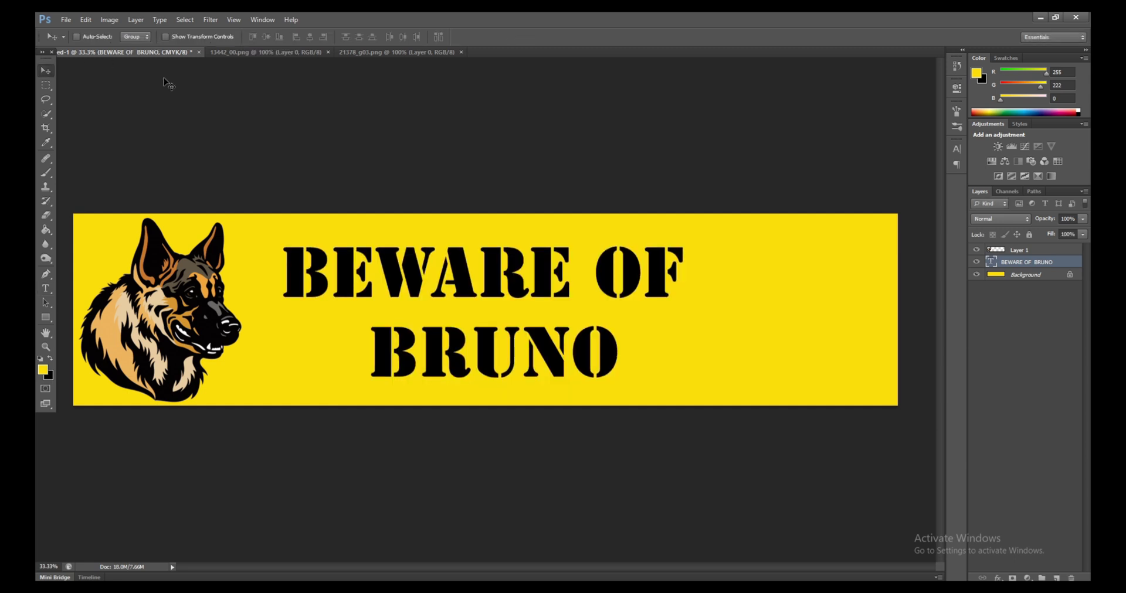
pyautogui.press('Down')
pyautogui.press('Down')
pyautogui.press('Down')
pyautogui.press('Down')
pyautogui.press('Down')
pyautogui.press('Down')
pyautogui.press('Down')
pyautogui.press('Down')
pyautogui.press('Down')
pyautogui.press('Down')
pyautogui.press('Down')
pyautogui.press('Down')
pyautogui.press('Down')
pyautogui.press('Down')
pyautogui.press('Down')
pyautogui.press('Down')
pyautogui.press('Down')
pyautogui.press('Down')
pyautogui.press('Down')
pyautogui.press('Down')
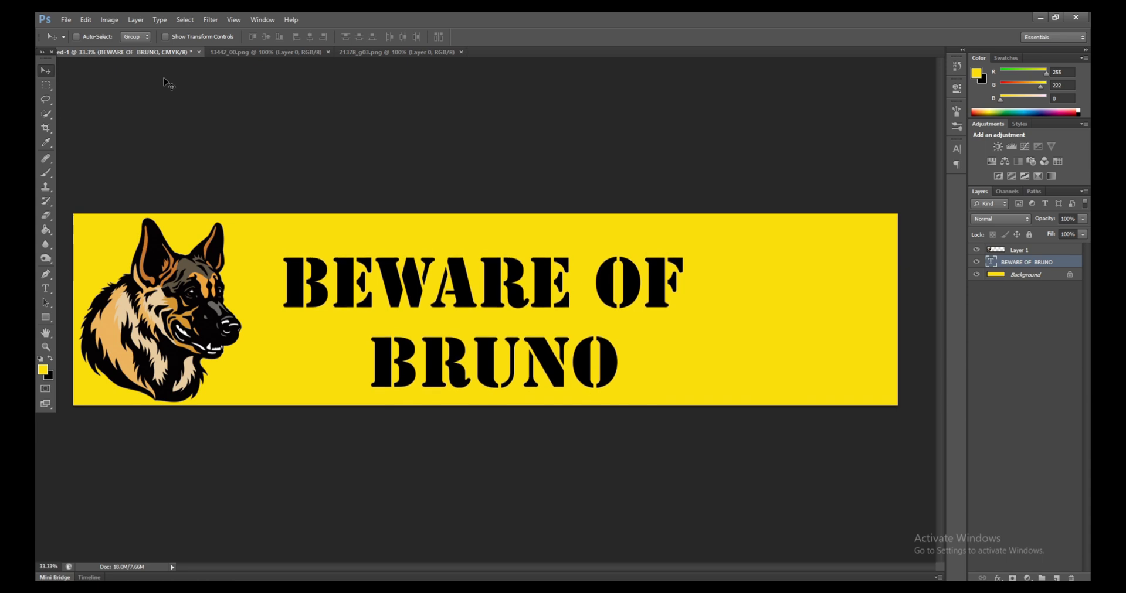
pyautogui.press('Down')
pyautogui.press('Down')
pyautogui.press('Down')
pyautogui.press('Down')
pyautogui.press('Down')
pyautogui.press('Down')
pyautogui.press('Down')
pyautogui.press('Down')
pyautogui.press('Down')
pyautogui.press('Down')
pyautogui.press('Down')
pyautogui.press('Down')
pyautogui.press('Down')
pyautogui.press('Down')
pyautogui.press('Down')
pyautogui.press('Down')
pyautogui.press('Down')
pyautogui.press('Down')
pyautogui.press('Down')
pyautogui.press('Down')
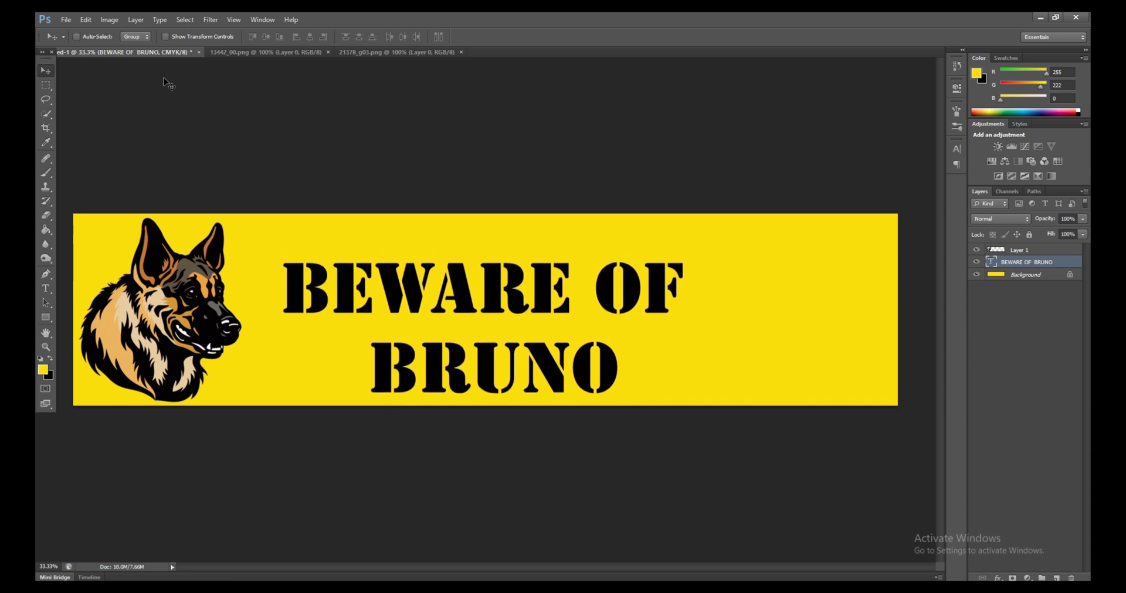
pyautogui.press('Down')
pyautogui.press('Down')
pyautogui.press('Down')
pyautogui.press('Down')
pyautogui.press('Down')
pyautogui.press('Down')
pyautogui.press('Down')
pyautogui.press('Down')
pyautogui.press('Down')
pyautogui.press('Down')
pyautogui.press('Down')
pyautogui.press('Down')
pyautogui.press('Down')
pyautogui.press('Down')
pyautogui.press('Down')
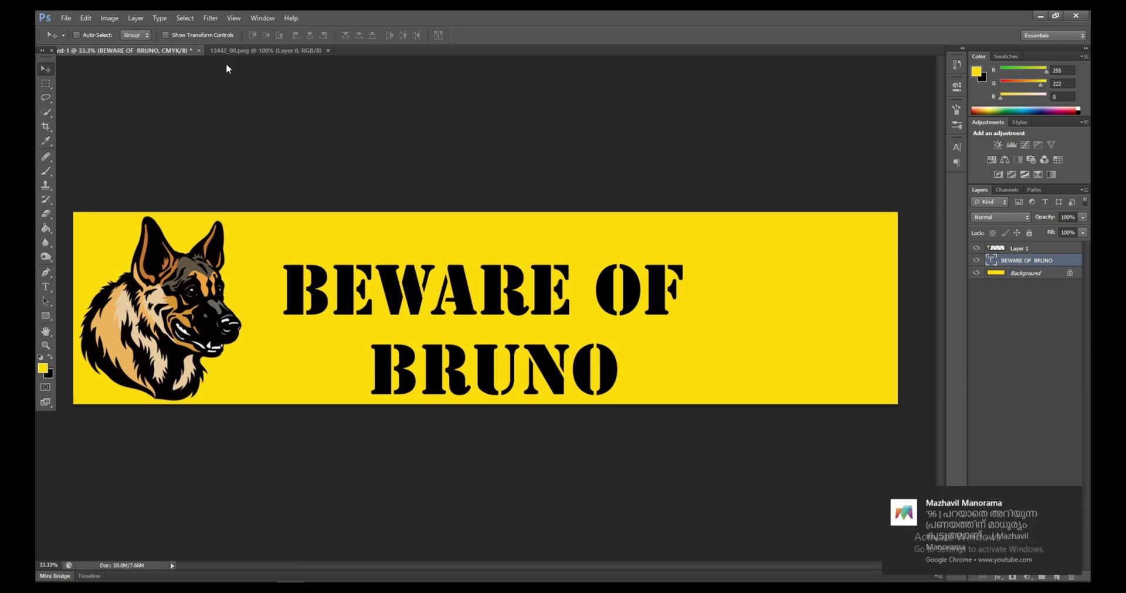
# - Open dog-breeds-clipart-19, the German shepherd logo head and the Belgian malinois sign-board image together from the dogs png folder
pyautogui.hotkey('ctrl', 'o')
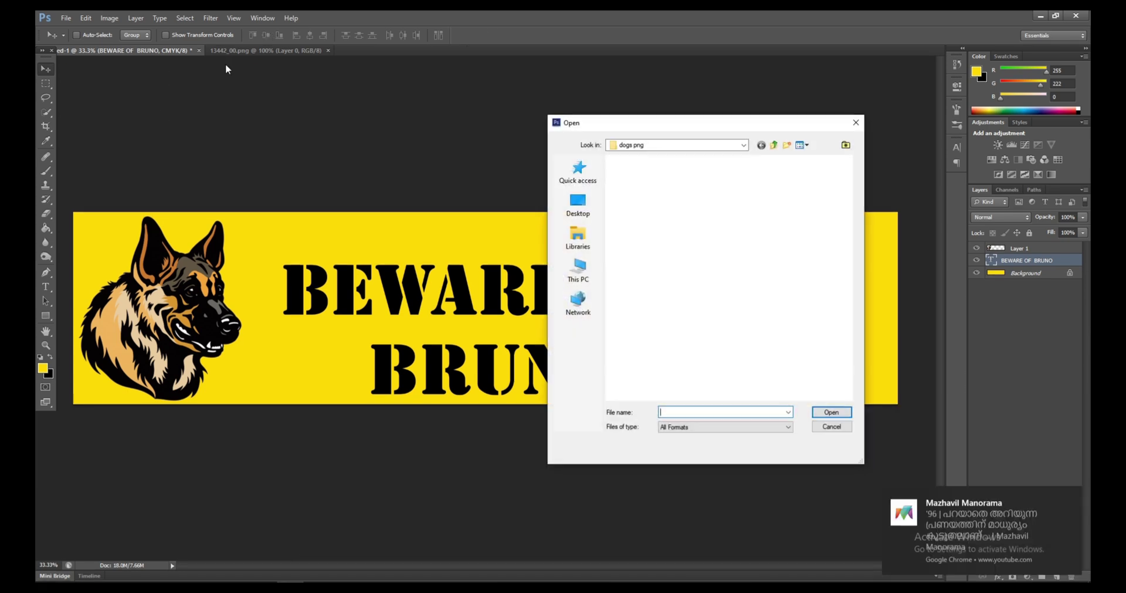
pyautogui.click(706, 279)
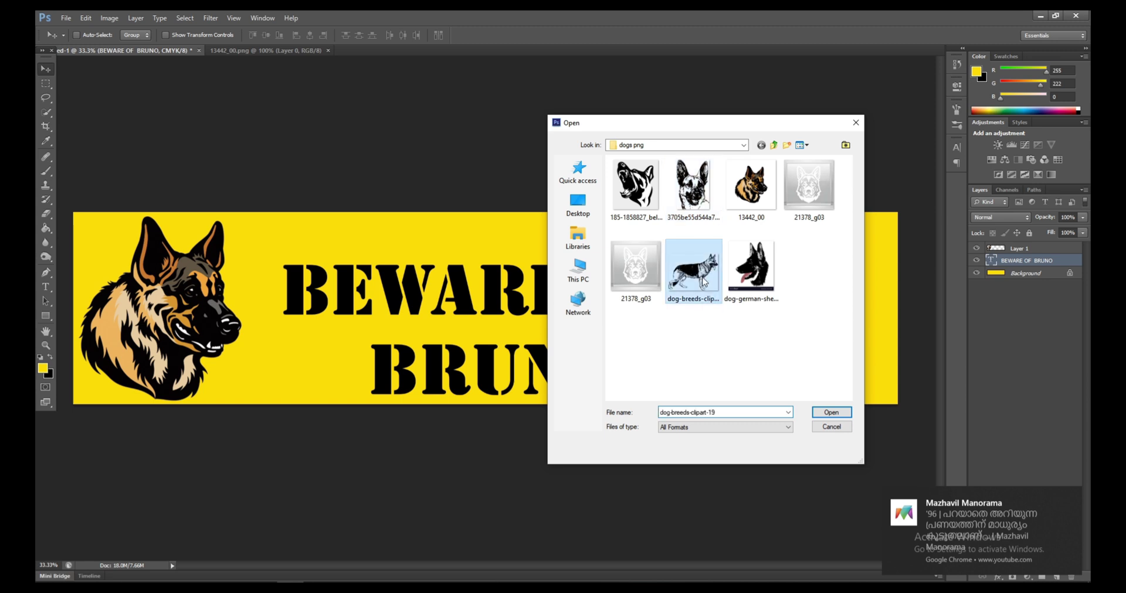
pyautogui.keyDown('ctrl'); pyautogui.click(748, 266); pyautogui.keyUp('ctrl')
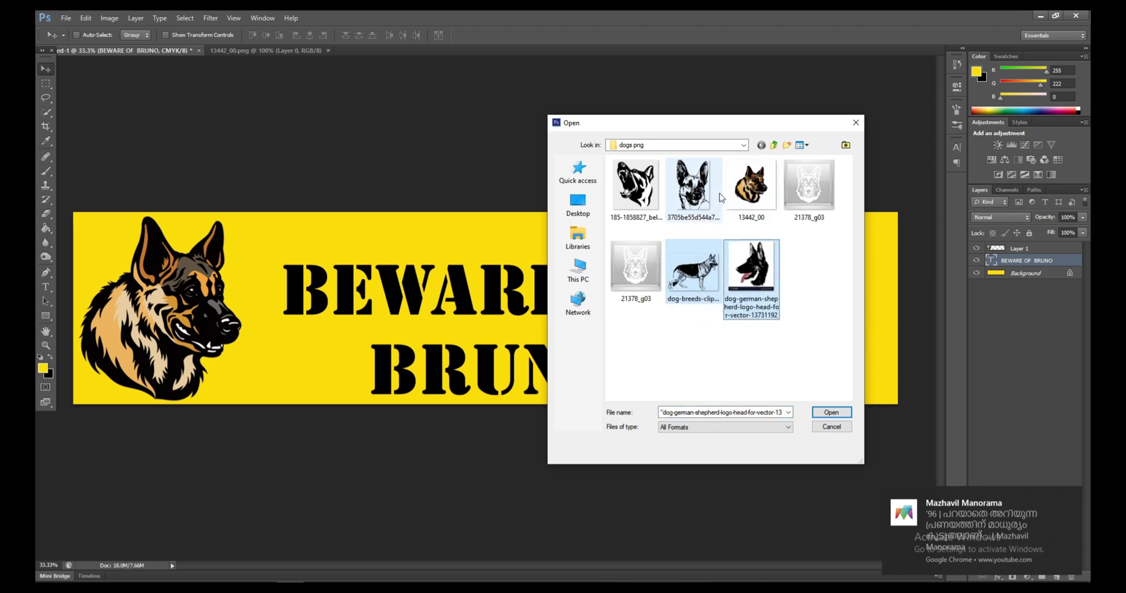
pyautogui.keyDown('ctrl'); pyautogui.click(636, 192); pyautogui.keyUp('ctrl')
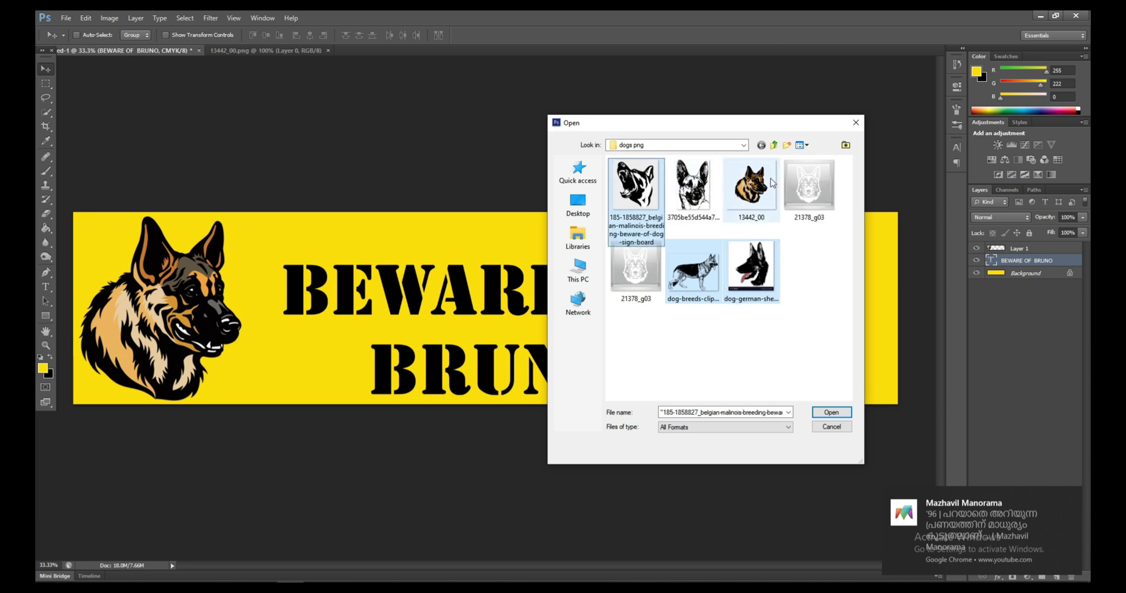
pyautogui.click(832, 413)
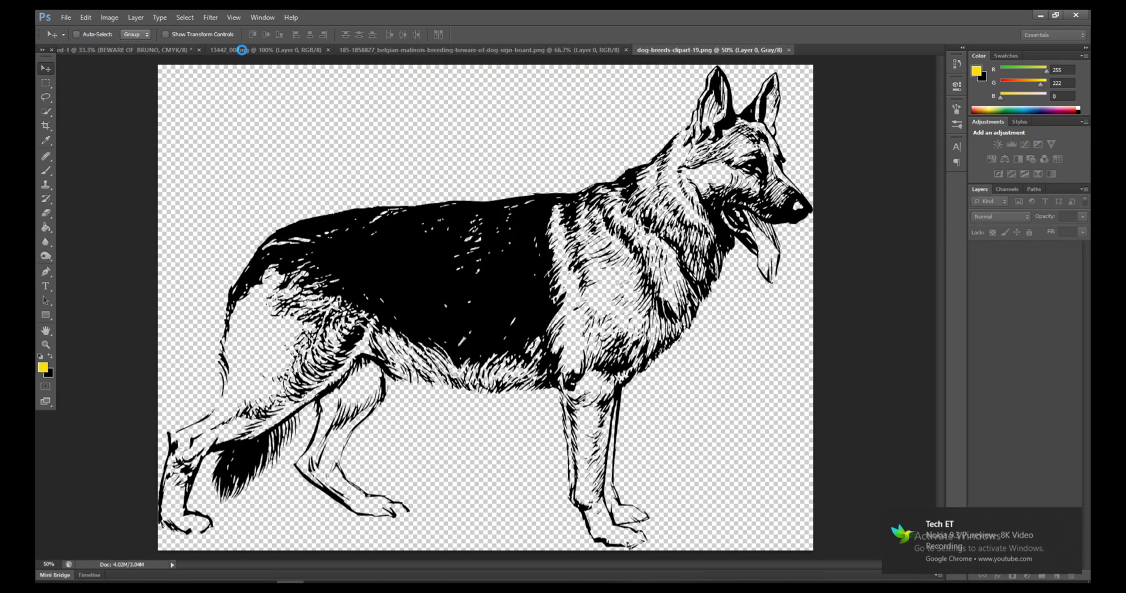
# - Bring the standing dog from dog-breeds-clipart-19.png into the banner and scale it to about 53.3% at the banner's right end
pyautogui.moveTo(469, 241); pyautogui.dragTo(491, 316)
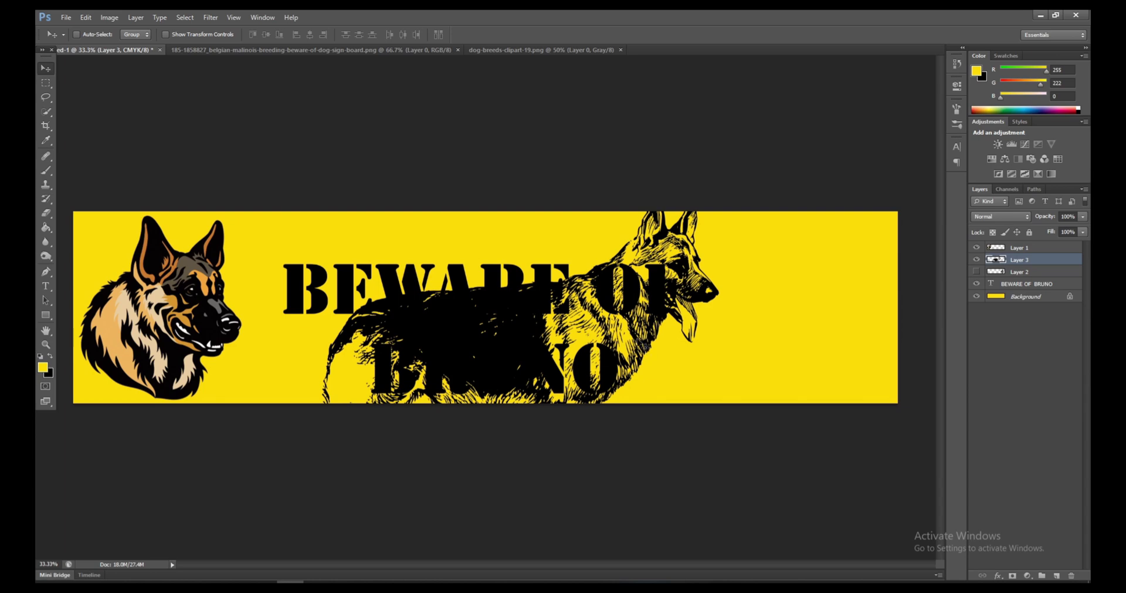
pyautogui.moveTo(676, 333); pyautogui.dragTo(833, 279)
pyautogui.click(175, 35)
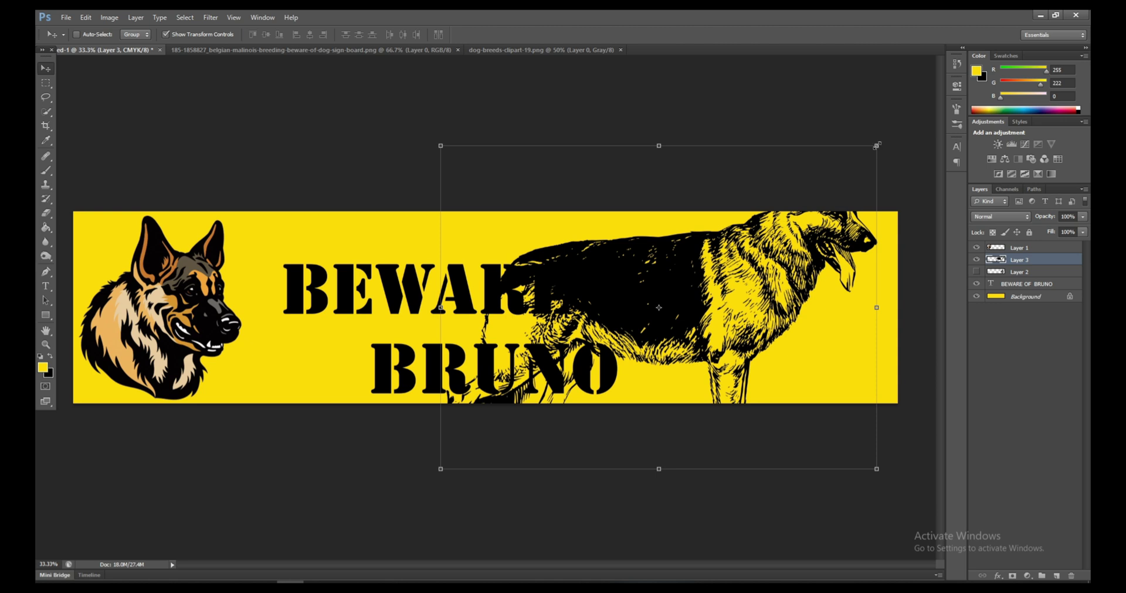
pyautogui.moveTo(871, 149); pyautogui.dragTo(694, 282)
pyautogui.moveTo(667, 358); pyautogui.dragTo(891, 292)
pyautogui.moveTo(918, 223); pyautogui.dragTo(901, 238)
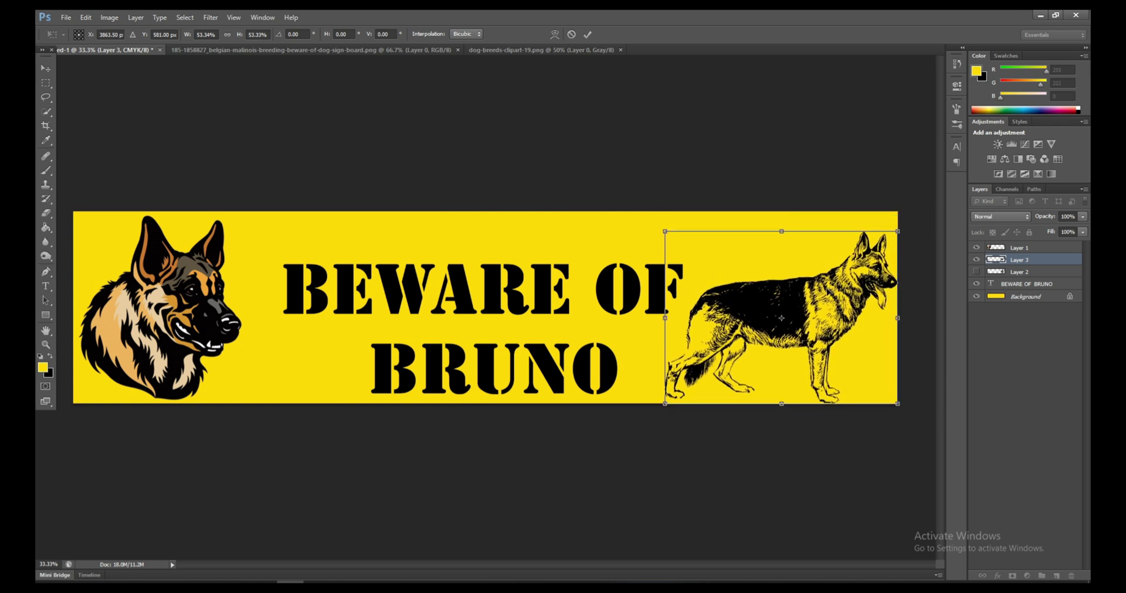
pyautogui.moveTo(857, 274); pyautogui.dragTo(850, 273)
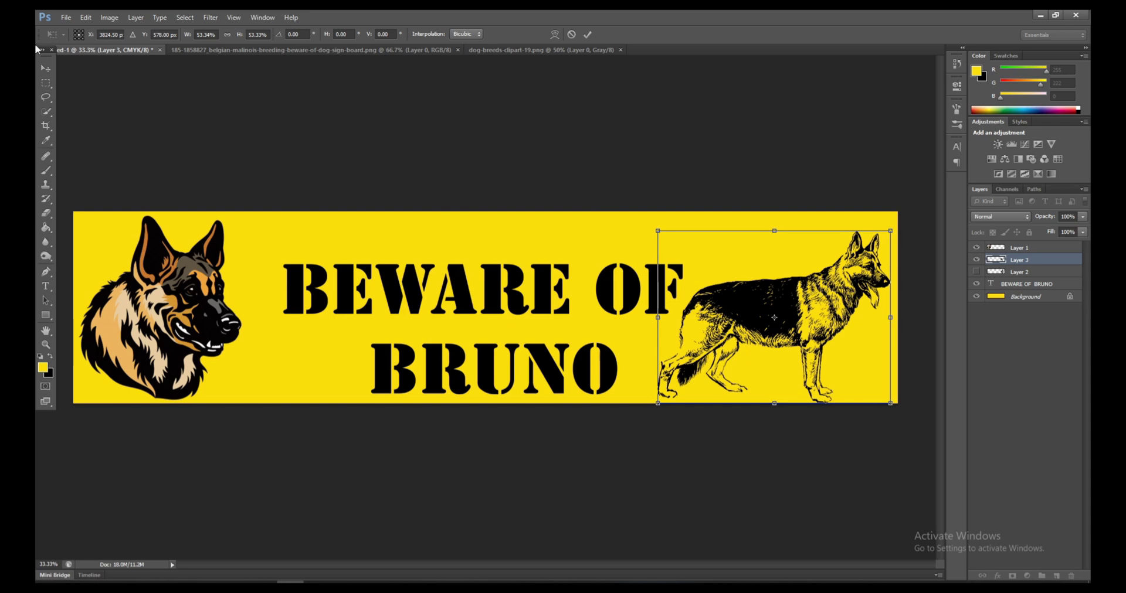
pyautogui.click(587, 34)
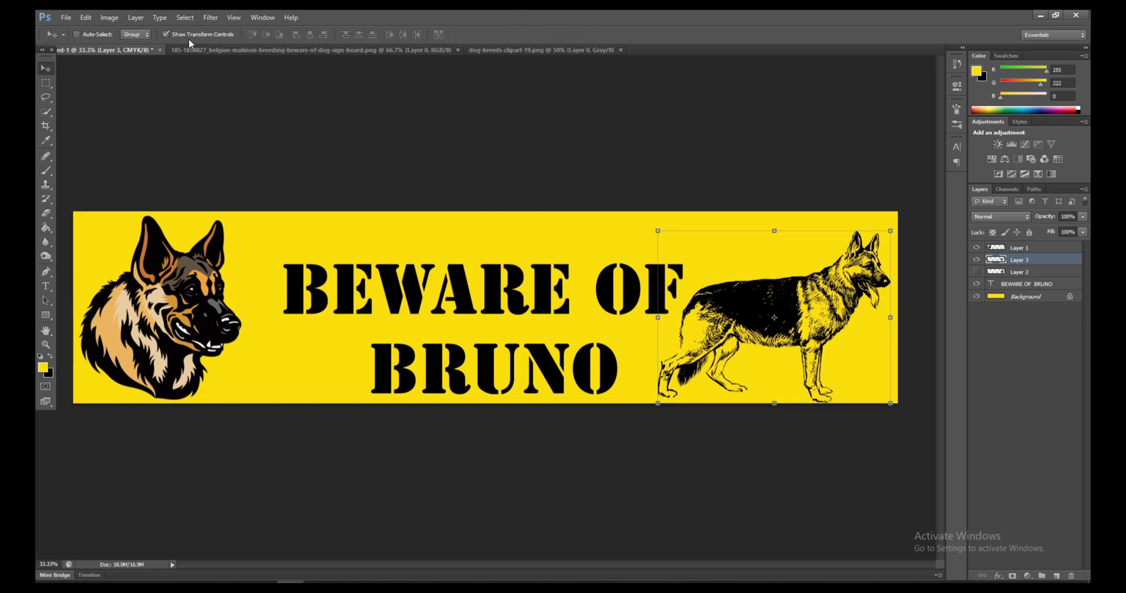
pyautogui.click(209, 34)
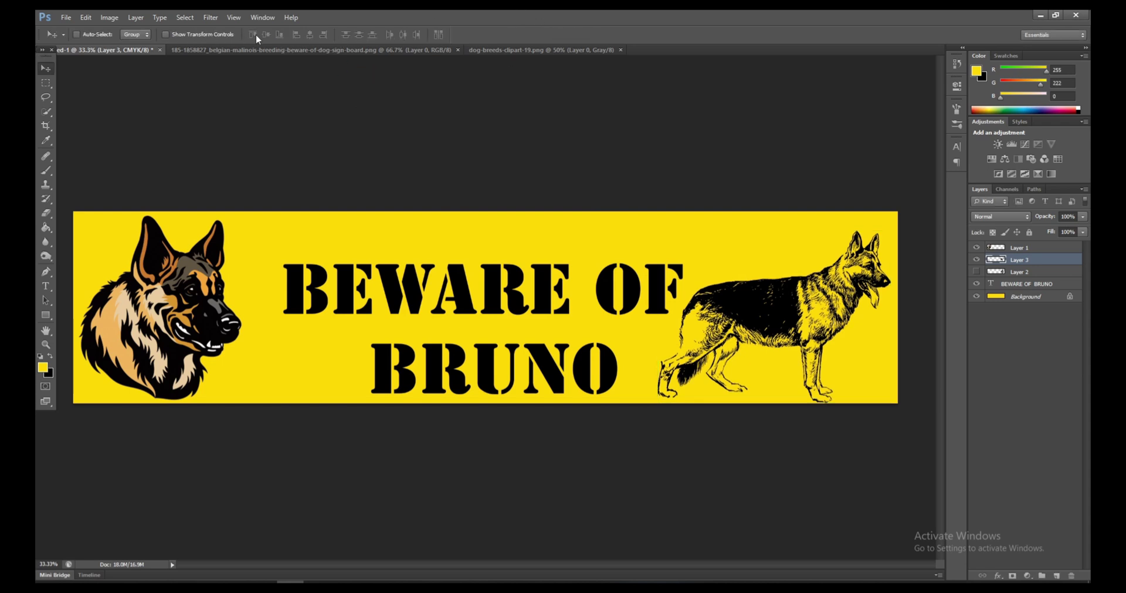
# - Nudge the standing dog up, clear of the banner's lower edge
pyautogui.hotkey('shift', 'Up')
pyautogui.hotkey('shift', 'Up')
pyautogui.hotkey('shift', 'Up')
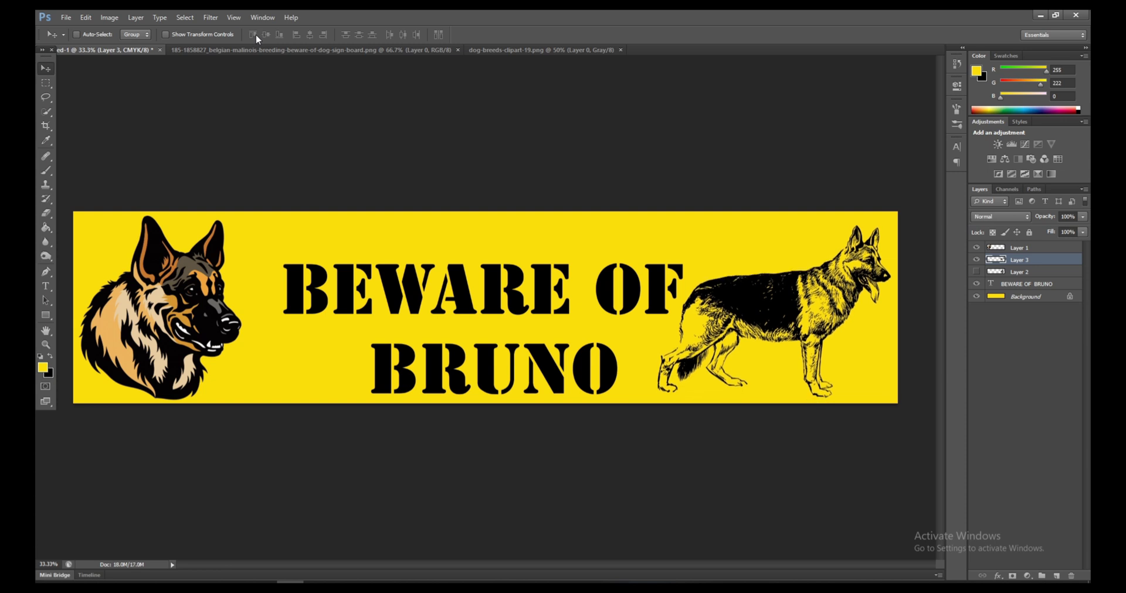
pyautogui.hotkey('shift', 'Up')
pyautogui.hotkey('shift', 'Up')
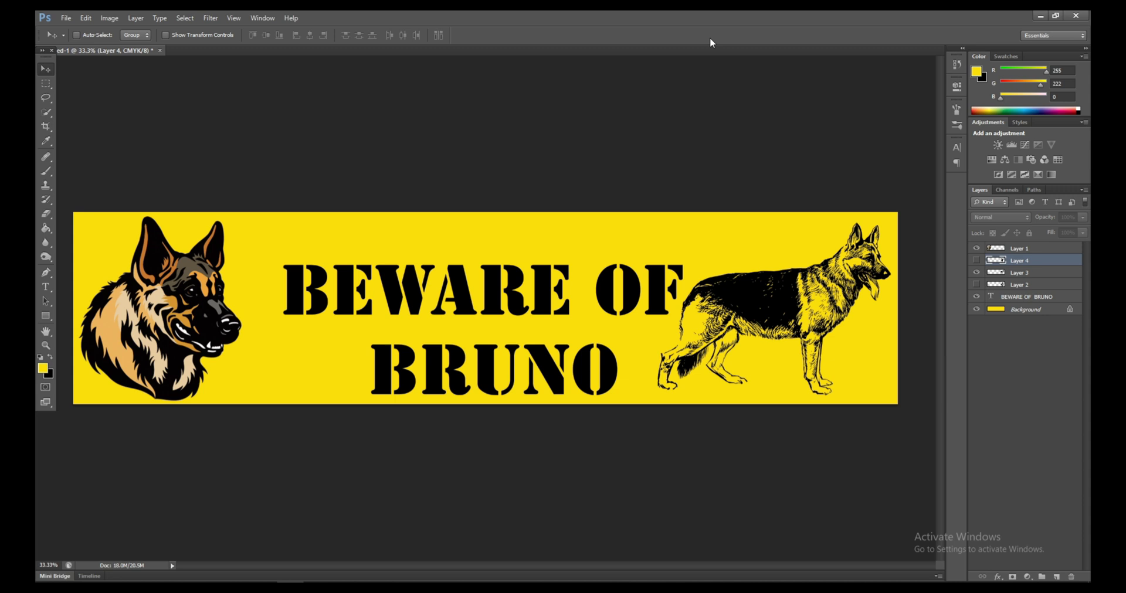
# - Create a new 8 × 8 inch CMYK document at 300 pixels/inch with a white background
pyautogui.click(66, 18)
pyautogui.click(68, 31)
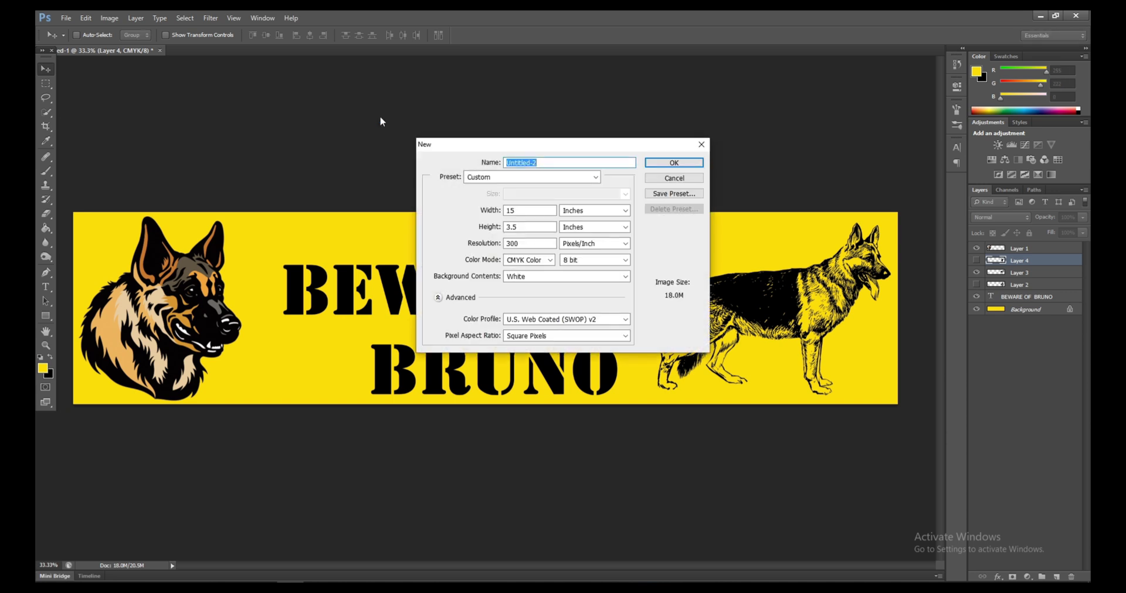
pyautogui.doubleClick(519, 210)
pyautogui.write('8')
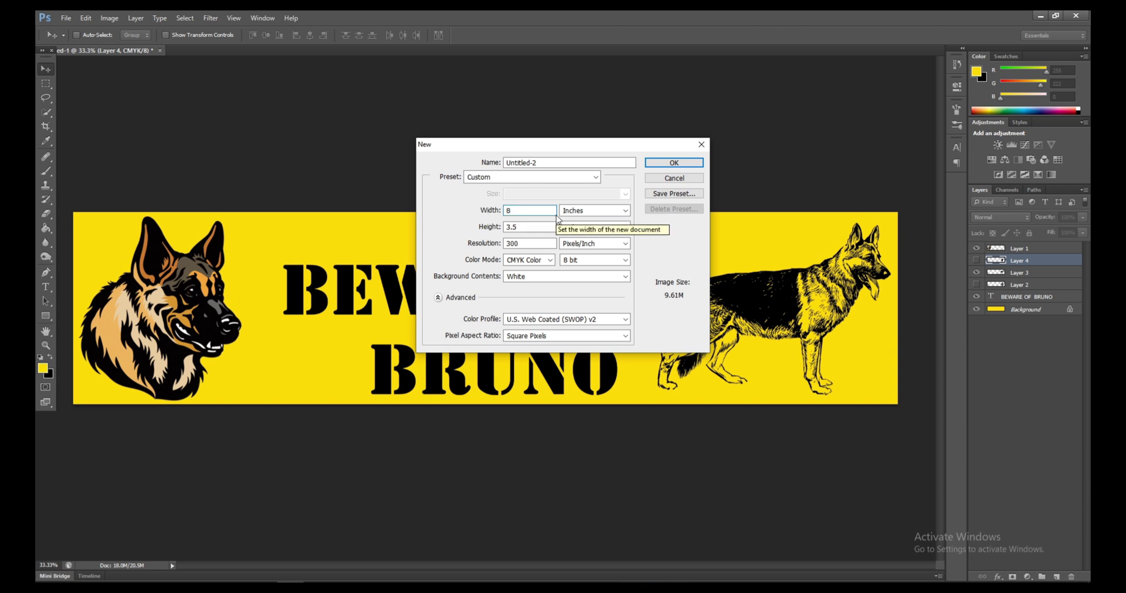
pyautogui.doubleClick(507, 227)
pyautogui.write('8')
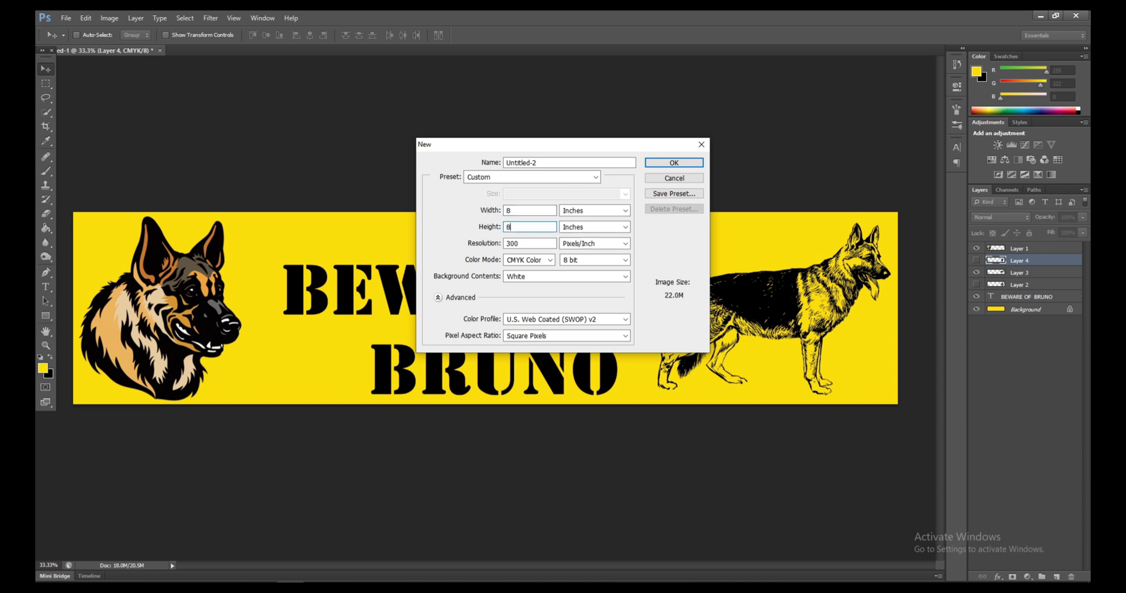
pyautogui.click(674, 164)
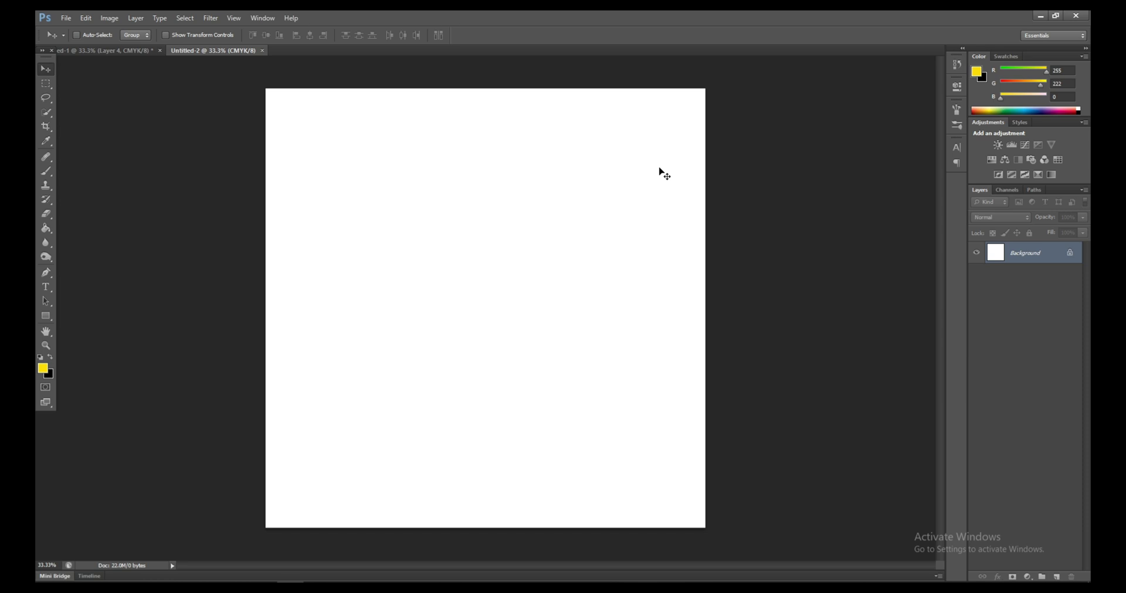
# - Fill the square document's background with the yellow foreground colour using the Paint Bucket
pyautogui.click(53, 227)
pyautogui.click(336, 279)
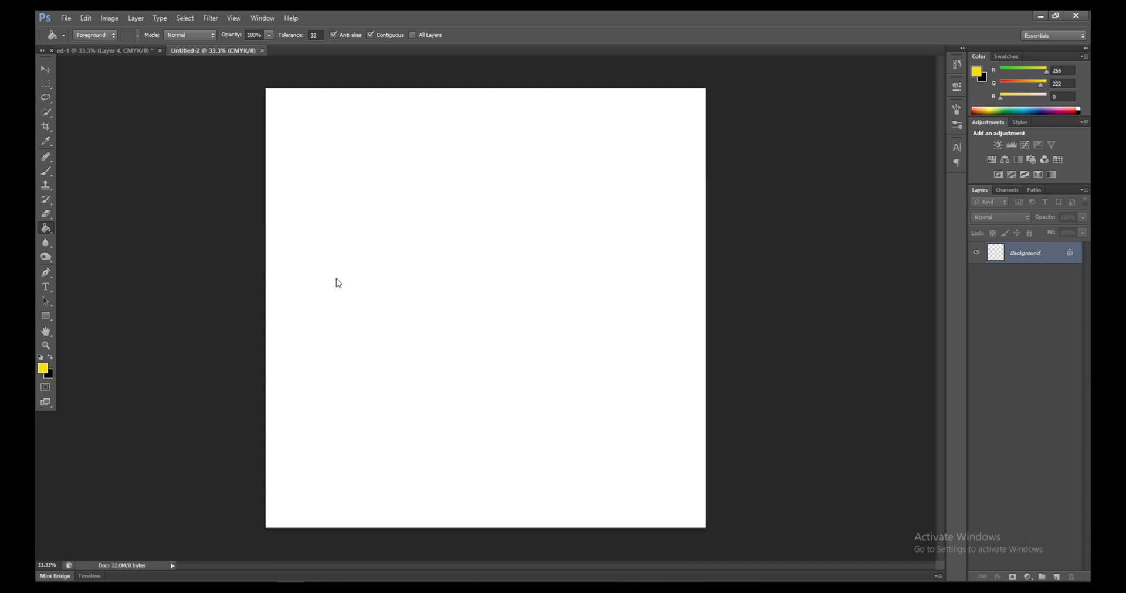
pyautogui.click(46, 68)
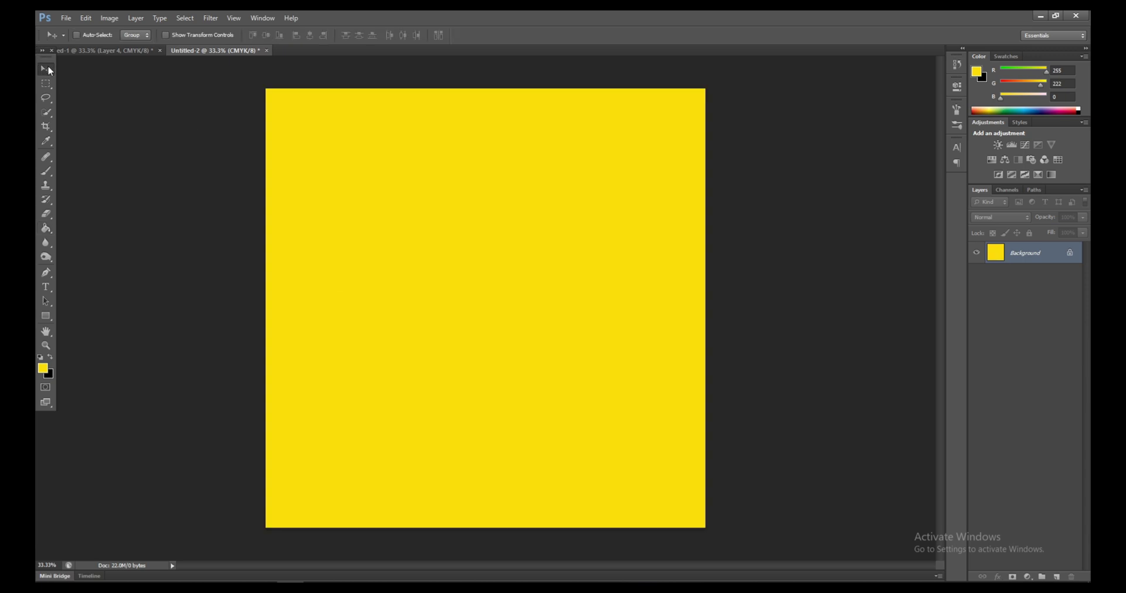
# - Open the W063L triple chevron warning sign PNG and place its black-and-yellow strip in the square document's upper-left corner
pyautogui.click(66, 18)
pyautogui.click(76, 37)
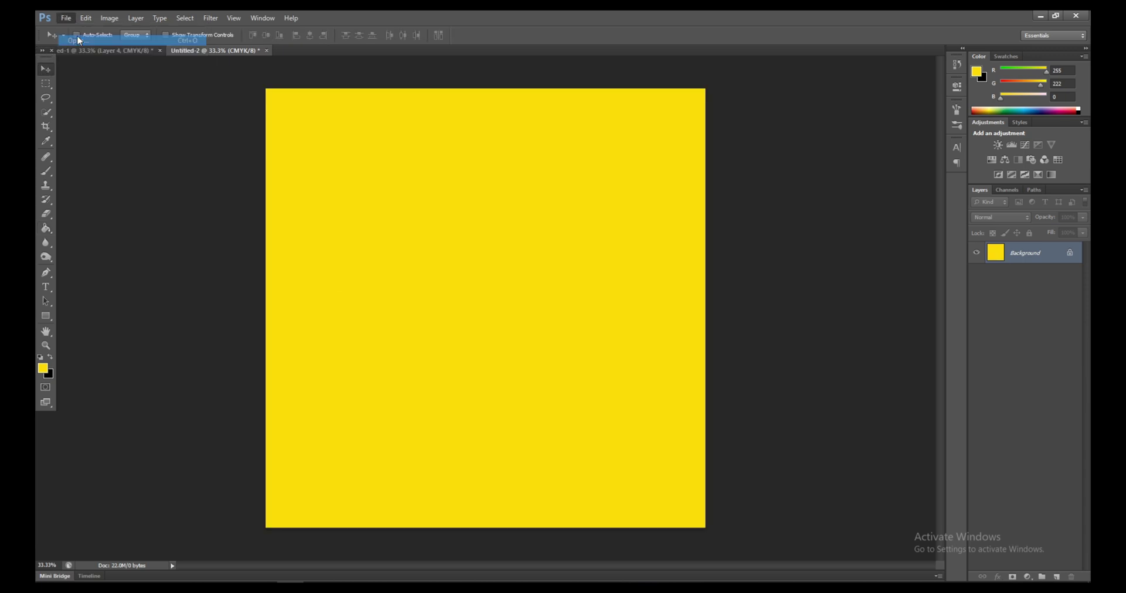
pyautogui.doubleClick(809, 268)
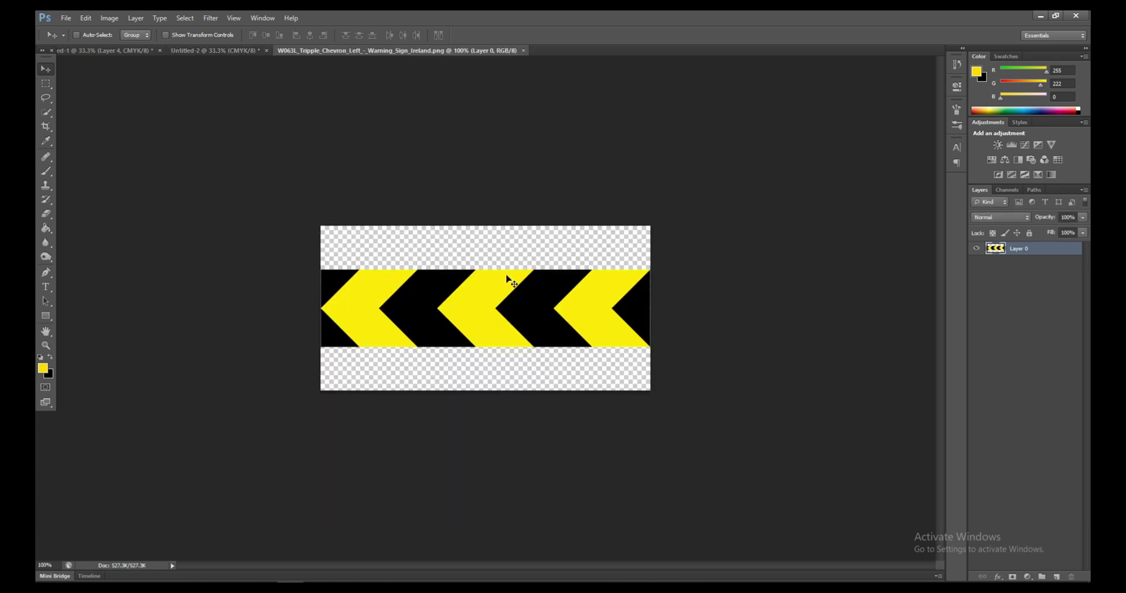
pyautogui.click(138, 49)
pyautogui.moveTo(138, 49); pyautogui.dragTo(323, 103)
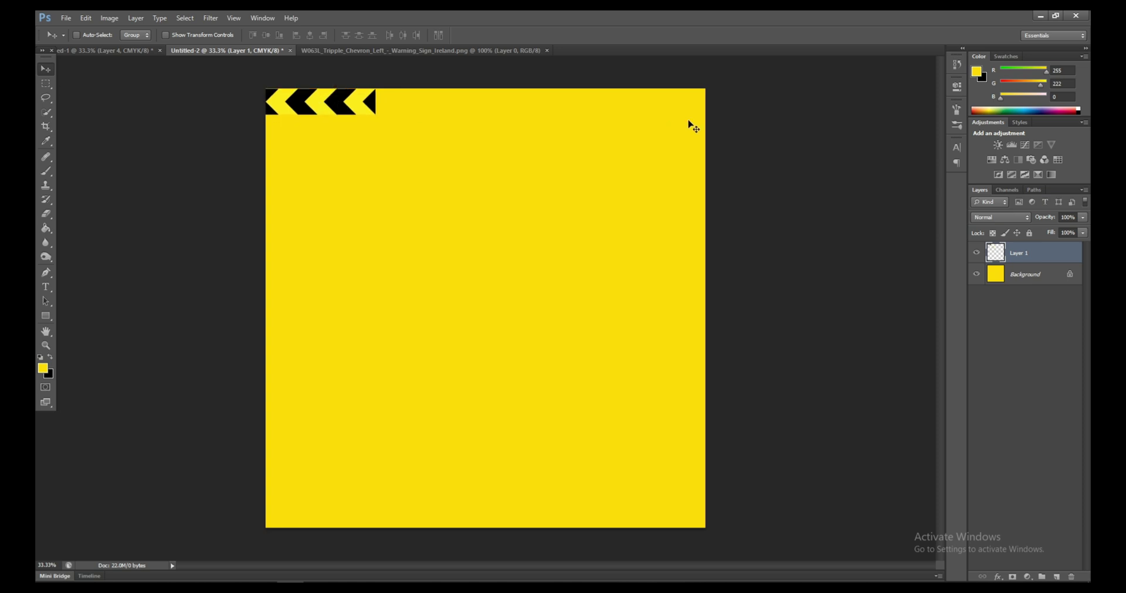
# - Nudge the chevron strip until it sits flush with the square canvas's upper edge
pyautogui.hotkey('shift', 'Up')
pyautogui.press('Down')
pyautogui.press('Down')
pyautogui.press('Down')
pyautogui.press('Down')
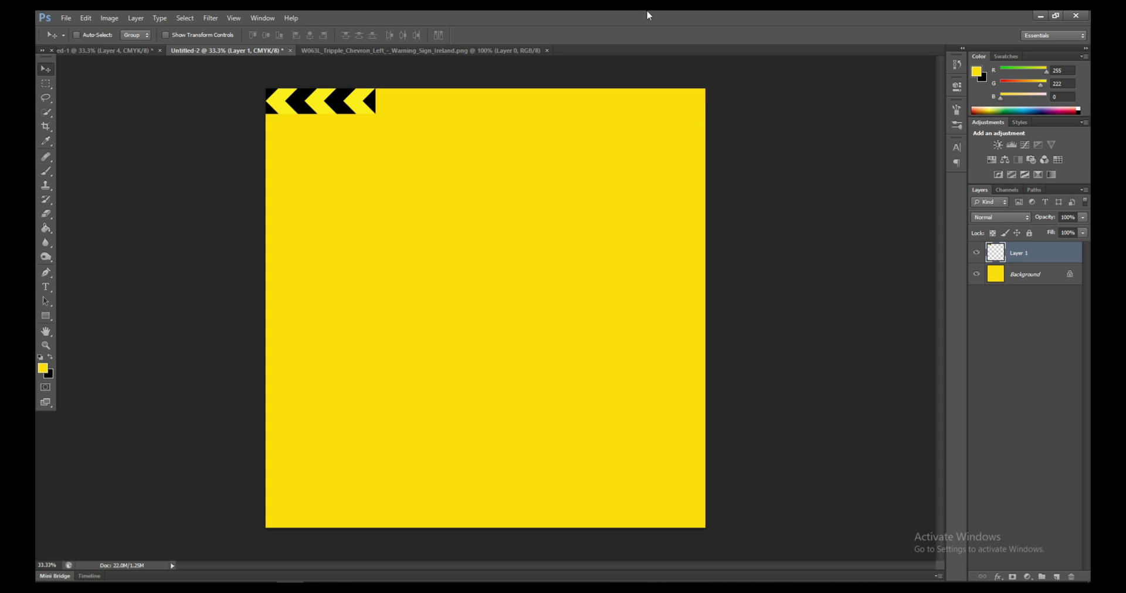
# - Duplicate the chevron strip layer within the same document as "Layer 1 copy"
pyautogui.rightClick(1037, 257)
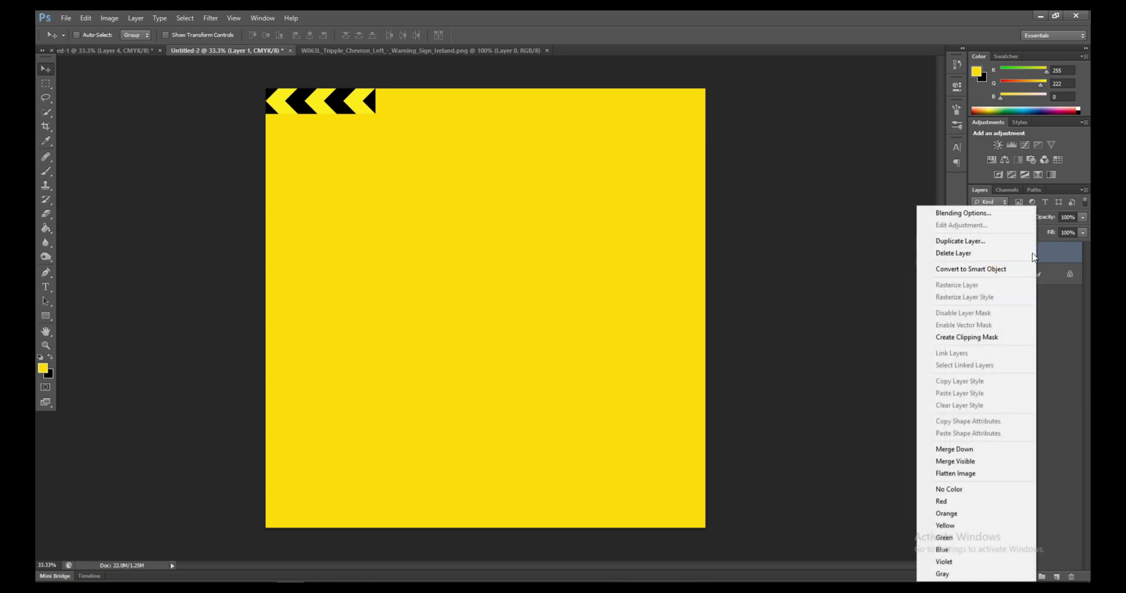
pyautogui.click(997, 242)
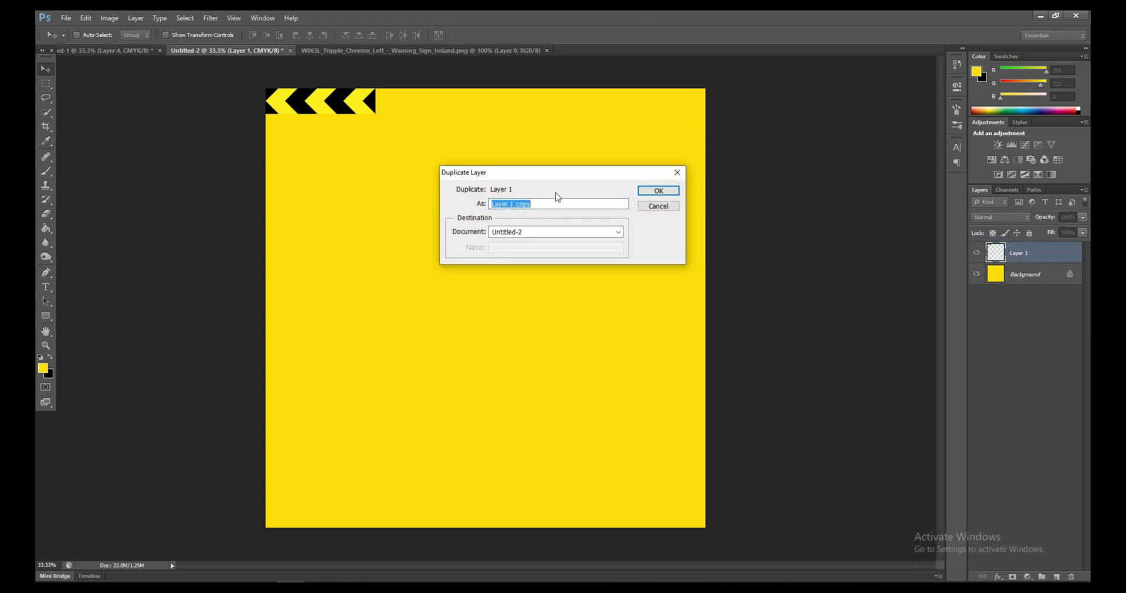
pyautogui.click(657, 190)
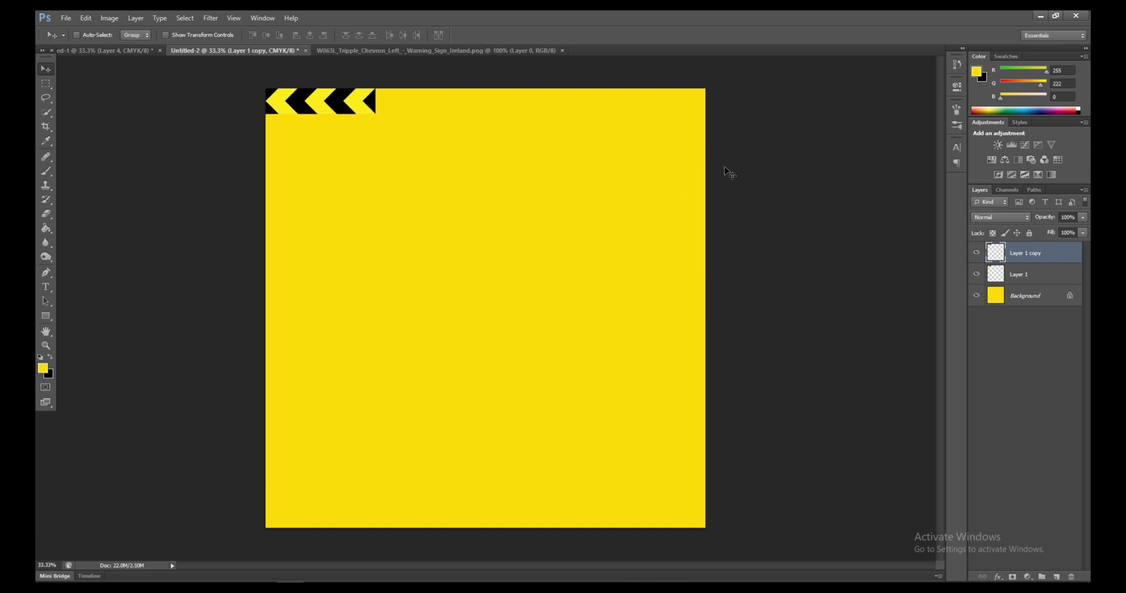
# - Move the duplicated chevron strip right along the canvas's upper edge until it joins the end of the first strip
pyautogui.hotkey('shift', 'Right')
pyautogui.hotkey('shift', 'Right')
pyautogui.hotkey('shift', 'Right')
pyautogui.hotkey('shift', 'Right')
pyautogui.hotkey('shift', 'Right')
pyautogui.hotkey('shift', 'Right')
pyautogui.hotkey('shift', 'Right')
pyautogui.hotkey('shift', 'Right')
pyautogui.hotkey('shift', 'Right')
pyautogui.hotkey('shift', 'Right')
pyautogui.hotkey('shift', 'Right')
pyautogui.hotkey('shift', 'Right')
pyautogui.hotkey('shift', 'Right')
pyautogui.hotkey('shift', 'Right')
pyautogui.hotkey('shift', 'Right')
pyautogui.hotkey('shift', 'Right')
pyautogui.hotkey('shift', 'Right')
pyautogui.hotkey('shift', 'Right')
pyautogui.hotkey('shift', 'Right')
pyautogui.hotkey('shift', 'Right')
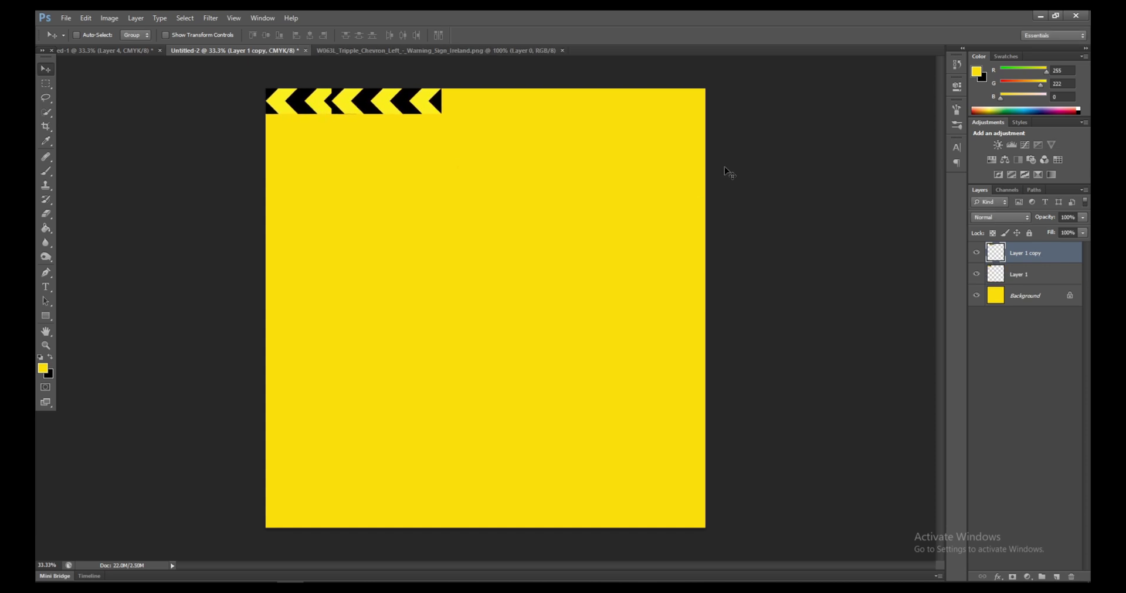
pyautogui.hotkey('shift', 'Right')
pyautogui.hotkey('shift', 'Right')
pyautogui.hotkey('shift', 'Right')
pyautogui.hotkey('shift', 'Right')
pyautogui.hotkey('shift', 'Right')
pyautogui.hotkey('shift', 'Right')
pyautogui.hotkey('shift', 'Right')
pyautogui.hotkey('shift', 'Right')
pyautogui.hotkey('shift', 'Right')
pyautogui.hotkey('shift', 'Right')
pyautogui.hotkey('shift', 'Right')
pyautogui.hotkey('shift', 'Right')
pyautogui.hotkey('shift', 'Right')
pyautogui.hotkey('shift', 'Right')
pyautogui.hotkey('shift', 'Right')
pyautogui.hotkey('shift', 'Right')
pyautogui.hotkey('shift', 'Right')
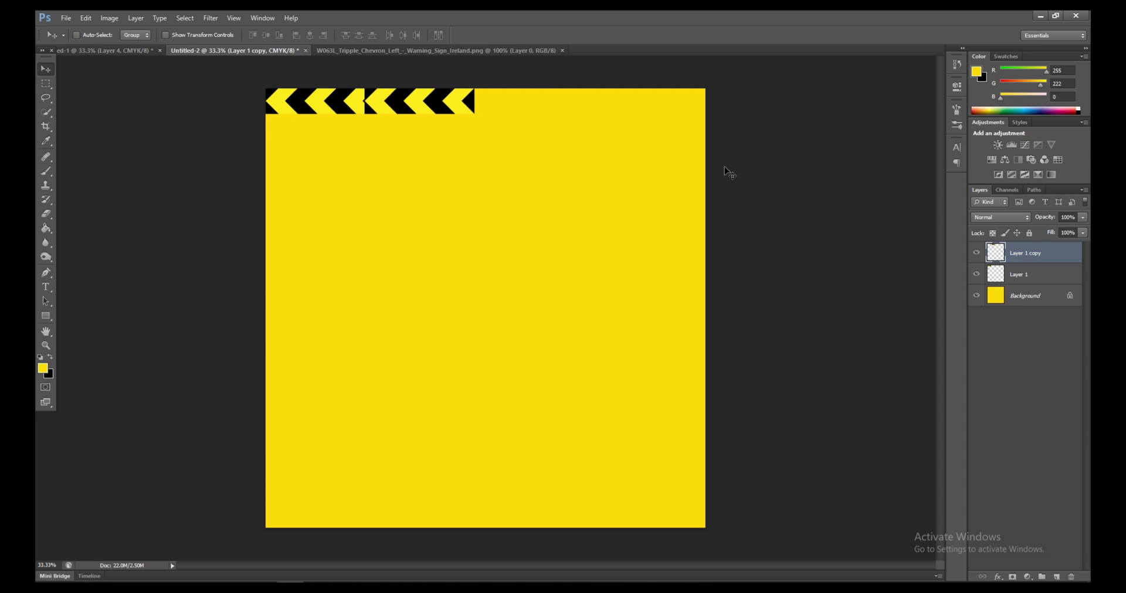
pyautogui.hotkey('shift', 'Right')
pyautogui.hotkey('shift', 'Right')
pyautogui.hotkey('shift', 'Right')
pyautogui.hotkey('shift', 'Right')
pyautogui.hotkey('shift', 'Right')
pyautogui.hotkey('shift', 'Right')
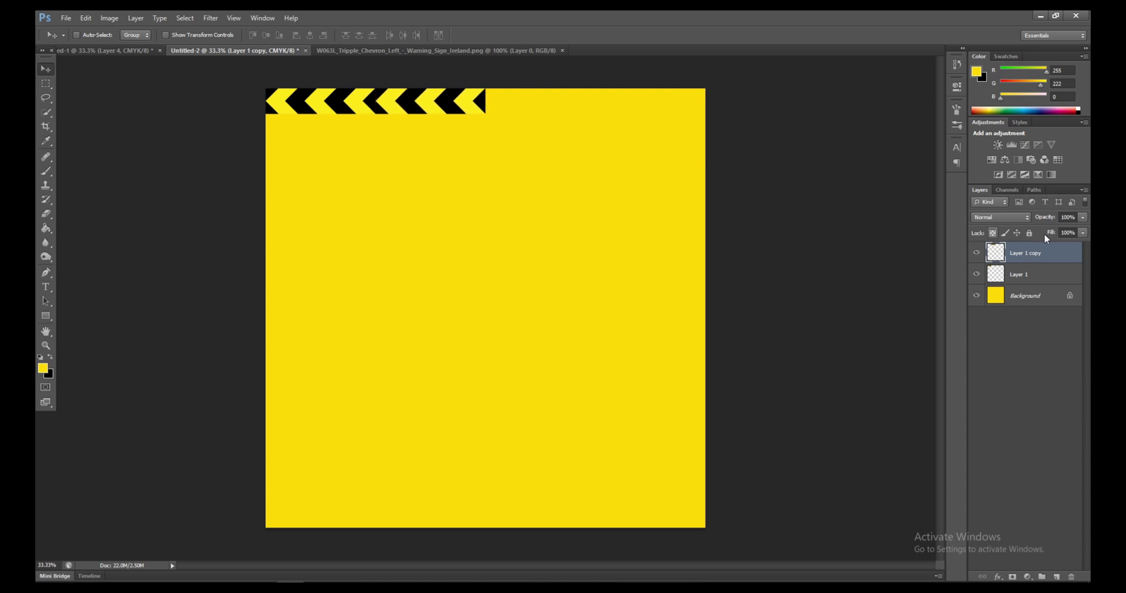
# - Duplicate both chevron strip layers, Layer 1 and Layer 1 copy, together within the same document
pyautogui.rightClick(1041, 252)
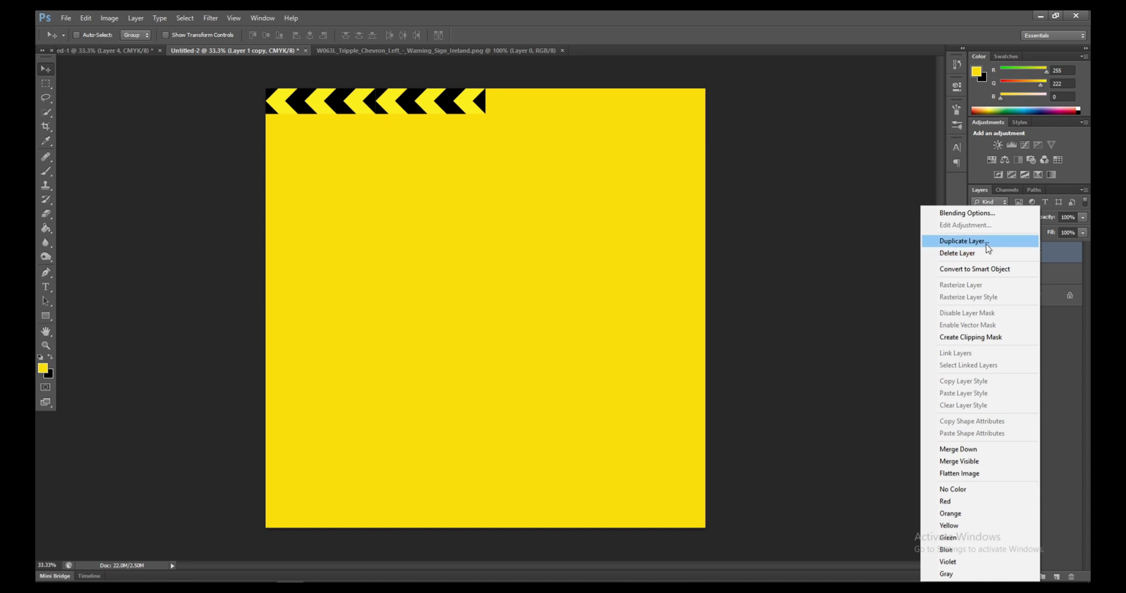
pyautogui.click(1050, 260)
pyautogui.keyDown('shift'); pyautogui.click(1042, 275); pyautogui.keyUp('shift')
pyautogui.rightClick(1042, 275)
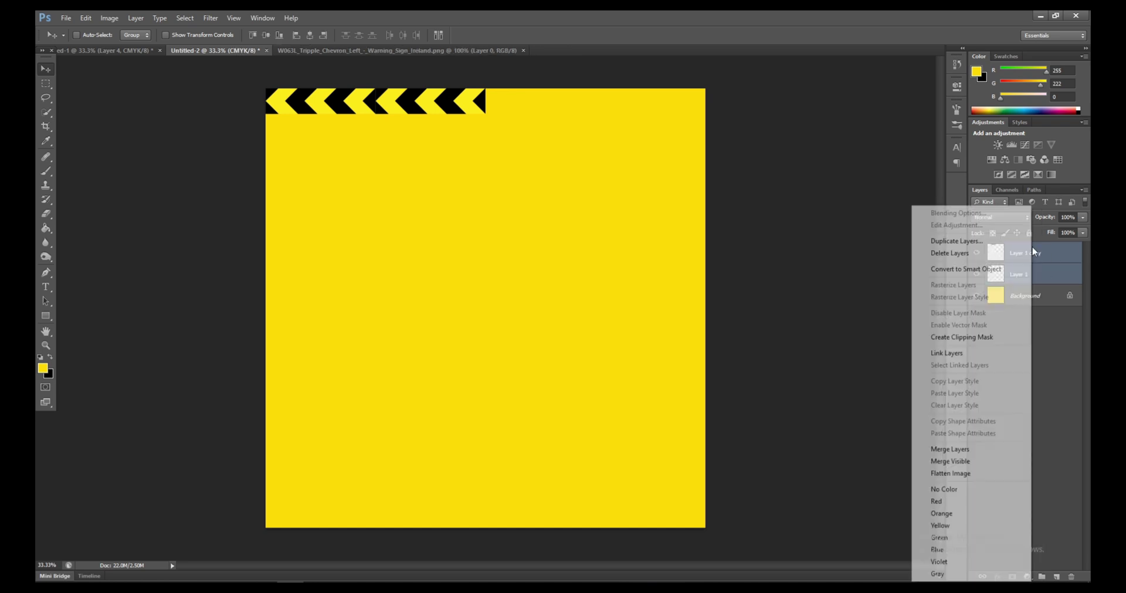
pyautogui.click(949, 239)
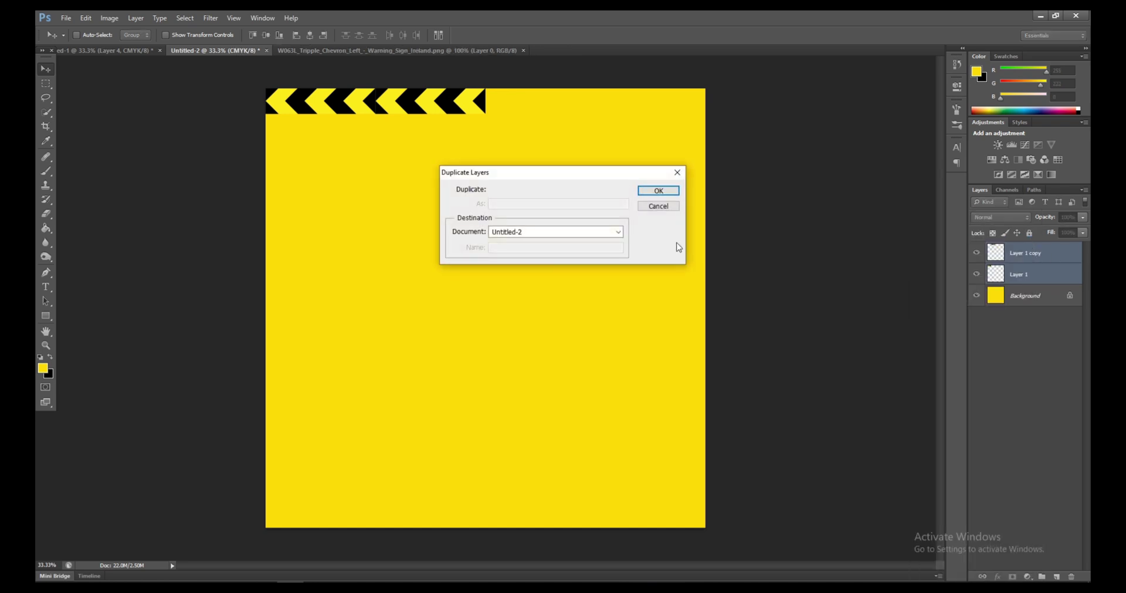
pyautogui.click(673, 191)
# - Move the duplicated pair of chevron strips right until it continues the first pair and completes the band across the canvas's full width
pyautogui.hotkey('shift', 'Right')
pyautogui.hotkey('shift', 'Right')
pyautogui.hotkey('shift', 'Right')
pyautogui.hotkey('shift', 'Right')
pyautogui.hotkey('shift', 'Right')
pyautogui.hotkey('shift', 'Right')
pyautogui.hotkey('shift', 'Right')
pyautogui.hotkey('shift', 'Right')
pyautogui.hotkey('shift', 'Right')
pyautogui.hotkey('shift', 'Right')
pyautogui.hotkey('shift', 'Right')
pyautogui.hotkey('shift', 'Right')
pyautogui.hotkey('shift', 'Right')
pyautogui.hotkey('shift', 'Right')
pyautogui.hotkey('shift', 'Right')
pyautogui.hotkey('shift', 'Right')
pyautogui.hotkey('shift', 'Right')
pyautogui.hotkey('shift', 'Right')
pyautogui.hotkey('shift', 'Right')
pyautogui.hotkey('shift', 'Right')
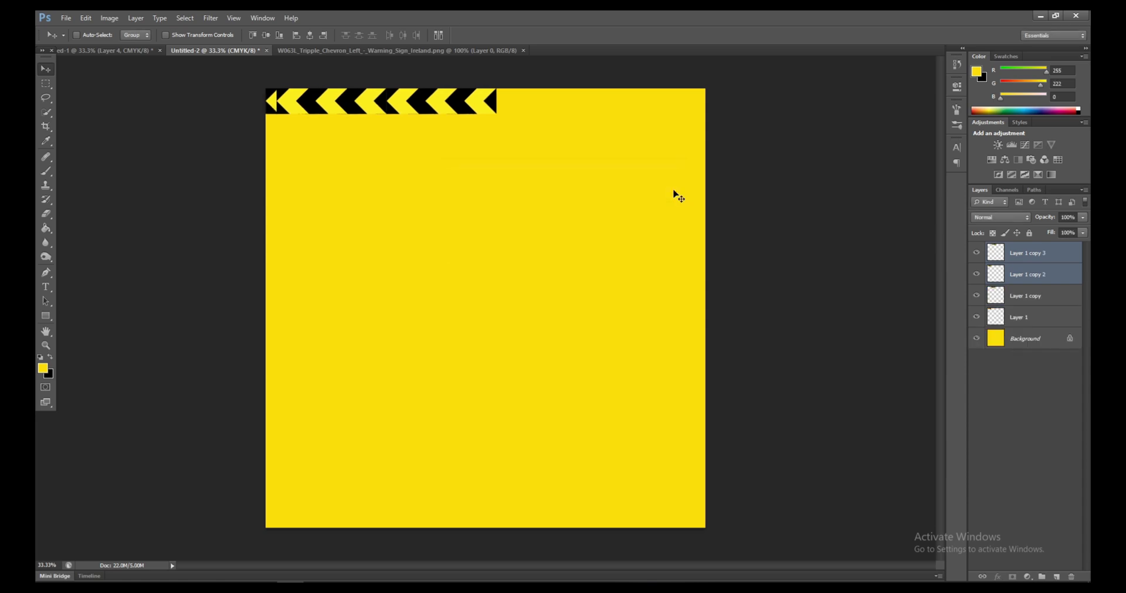
pyautogui.hotkey('shift', 'Right')
pyautogui.hotkey('shift', 'Right')
pyautogui.hotkey('shift', 'Right')
pyautogui.hotkey('shift', 'Right')
pyautogui.hotkey('shift', 'Right')
pyautogui.hotkey('shift', 'Right')
pyautogui.hotkey('shift', 'Right')
pyautogui.hotkey('shift', 'Right')
pyautogui.hotkey('shift', 'Right')
pyautogui.hotkey('shift', 'Right')
pyautogui.hotkey('shift', 'Right')
pyautogui.hotkey('shift', 'Right')
pyautogui.hotkey('shift', 'Right')
pyautogui.hotkey('shift', 'Right')
pyautogui.hotkey('shift', 'Right')
pyautogui.hotkey('shift', 'Right')
pyautogui.hotkey('shift', 'Right')
pyautogui.hotkey('shift', 'Right')
pyautogui.hotkey('shift', 'Right')
pyautogui.hotkey('shift', 'Right')
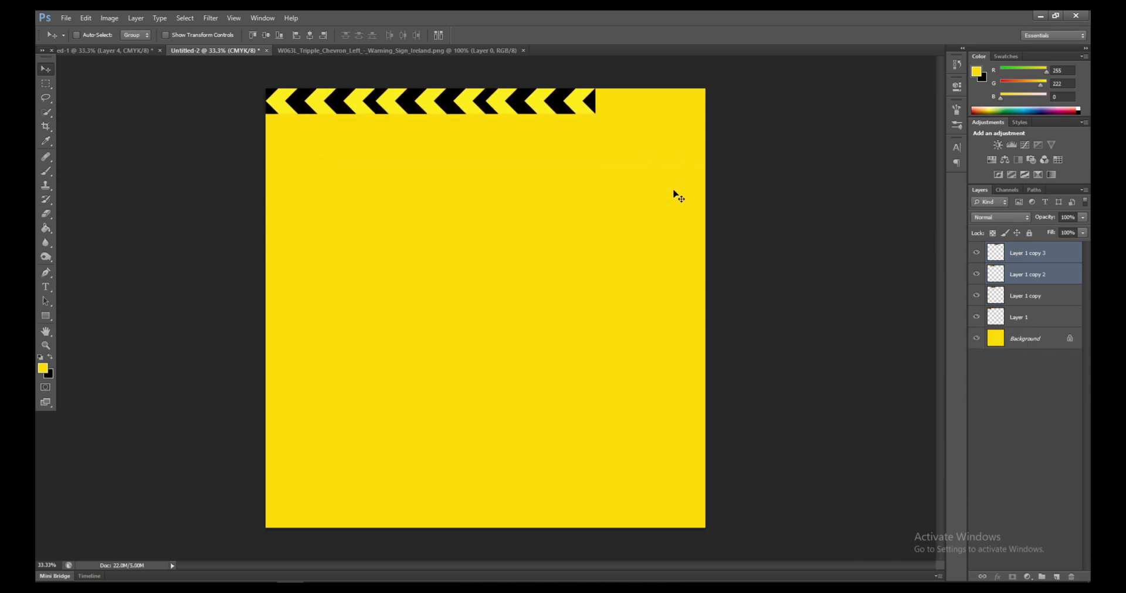
pyautogui.hotkey('shift', 'Right')
pyautogui.hotkey('shift', 'Right')
pyautogui.hotkey('shift', 'Right')
pyautogui.hotkey('shift', 'Right')
pyautogui.hotkey('shift', 'Right')
pyautogui.hotkey('shift', 'Right')
pyautogui.hotkey('shift', 'Right')
pyautogui.hotkey('shift', 'Right')
pyautogui.hotkey('shift', 'Right')
pyautogui.hotkey('shift', 'Right')
pyautogui.hotkey('shift', 'Right')
pyautogui.hotkey('shift', 'Right')
pyautogui.hotkey('shift', 'Right')
pyautogui.hotkey('shift', 'Right')
pyautogui.hotkey('shift', 'Right')
pyautogui.hotkey('shift', 'Right')
pyautogui.hotkey('shift', 'Right')
pyautogui.hotkey('shift', 'Right')
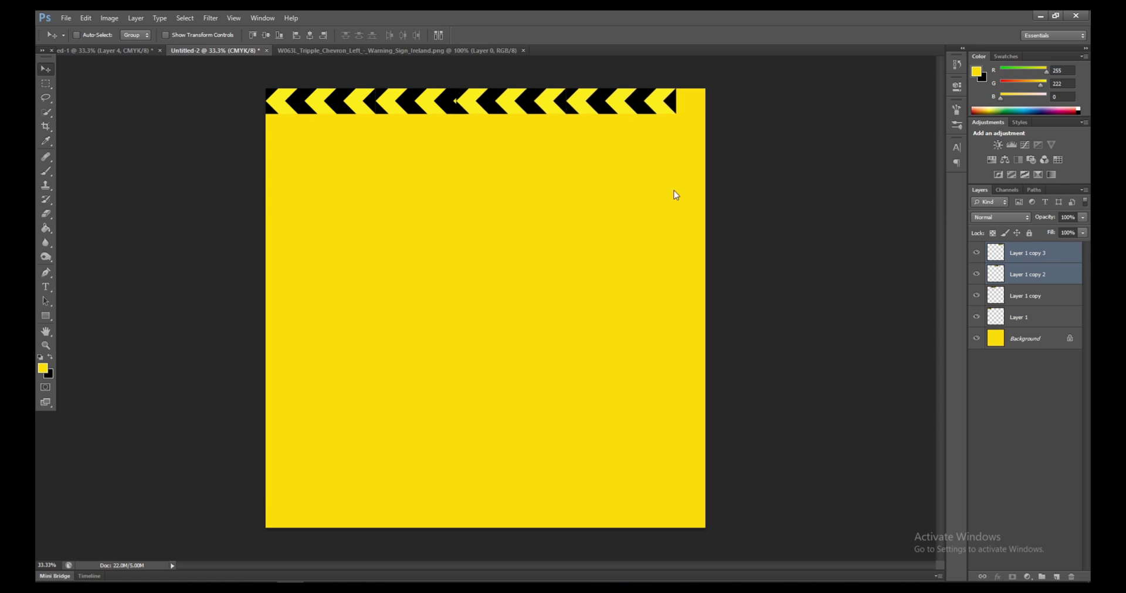
pyautogui.hotkey('shift', 'Right')
pyautogui.hotkey('shift', 'Right')
pyautogui.hotkey('shift', 'Right')
pyautogui.hotkey('shift', 'Right')
pyautogui.hotkey('shift', 'Right')
pyautogui.hotkey('shift', 'Right')
pyautogui.hotkey('shift', 'Right')
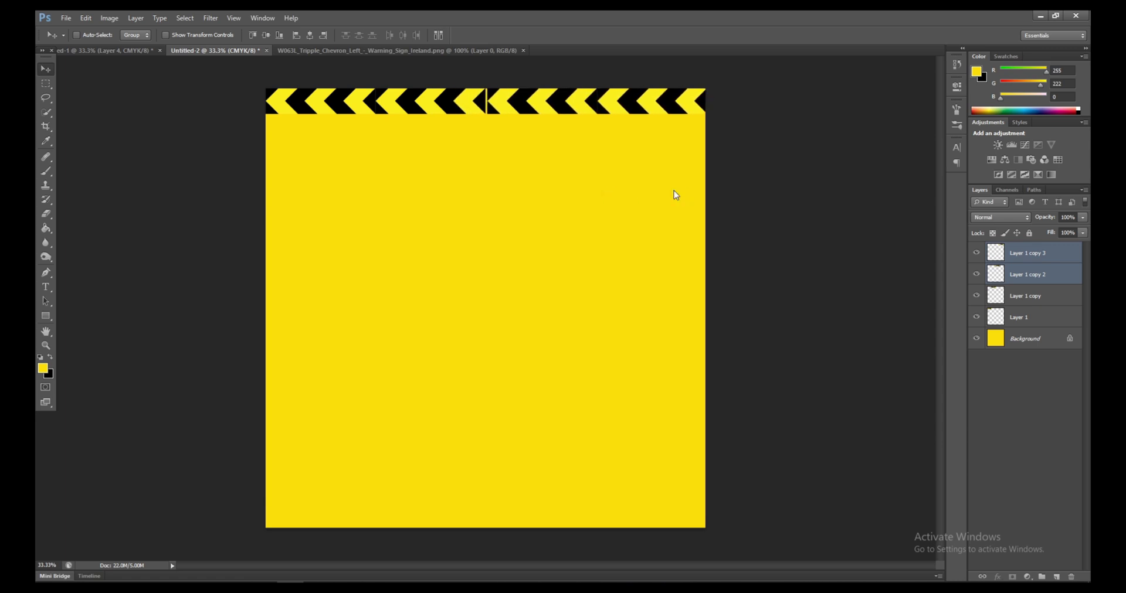
pyautogui.hotkey('shift', 'Left')
pyautogui.hotkey('shift', 'Left')
pyautogui.hotkey('shift', 'Left')
pyautogui.hotkey('shift', 'Right')
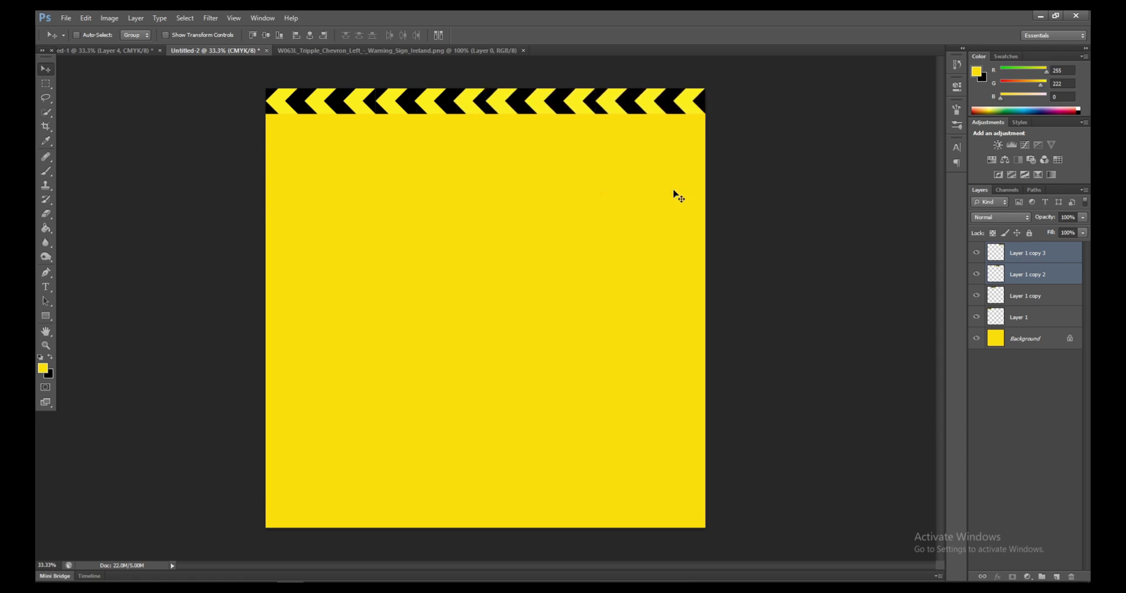
pyautogui.hotkey('shift', 'Right')
pyautogui.hotkey('shift', 'Left')
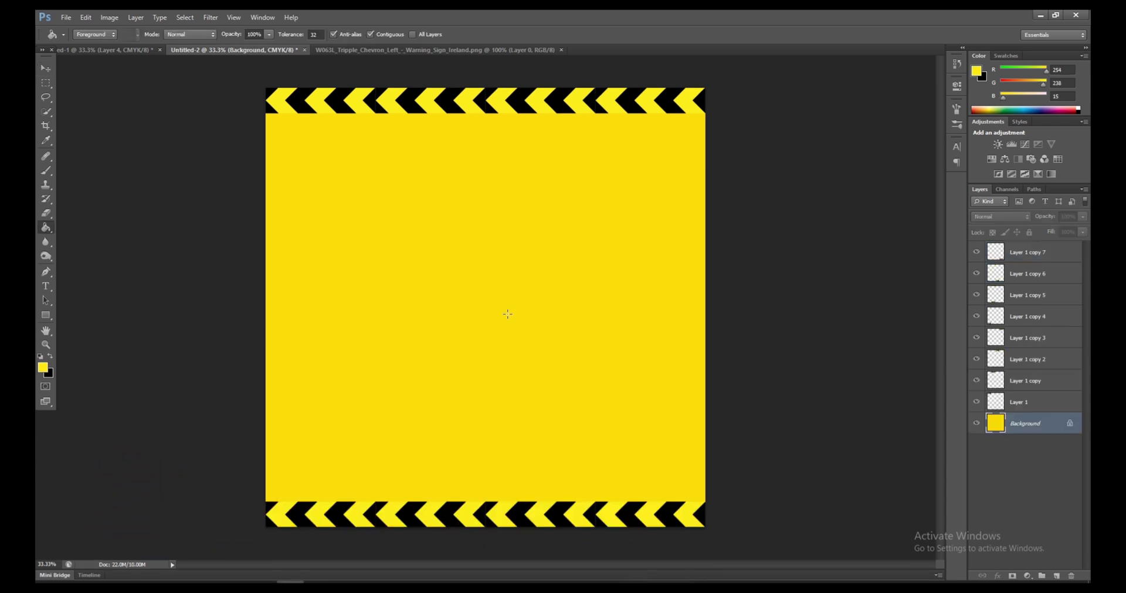
# - Refill the Background layer with the brighter yellow foreground colour (R 254, G 238, B 15) using the Paint Bucket
pyautogui.click(509, 317)
pyautogui.click(45, 68)
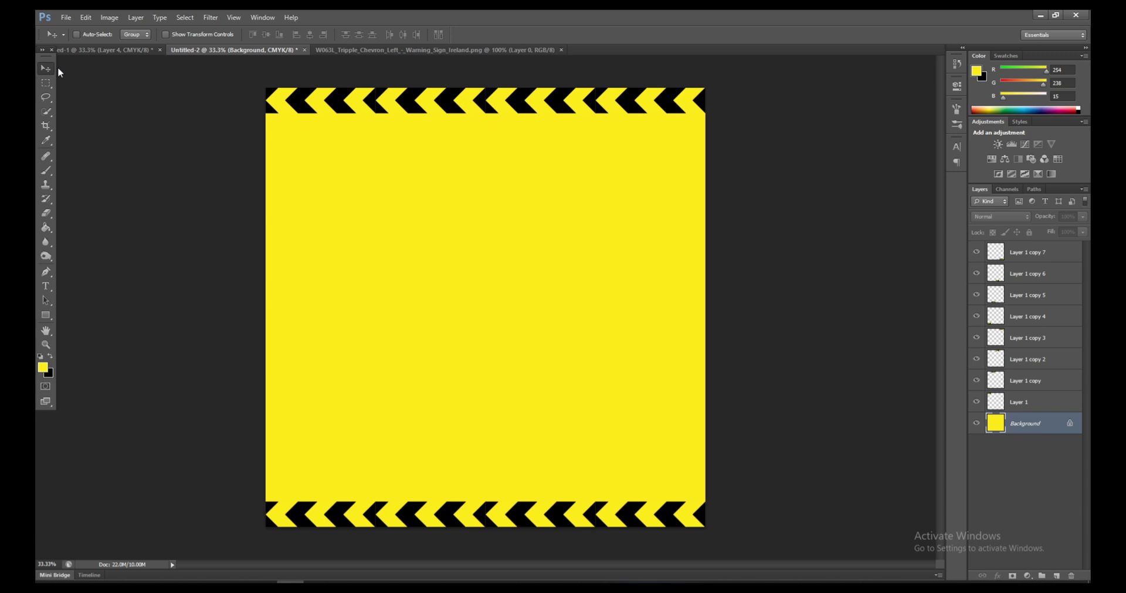
# - Start a Stencil Std 87 pt text line just below the upper chevron band and set its colour to black (000000)
pyautogui.press('t')
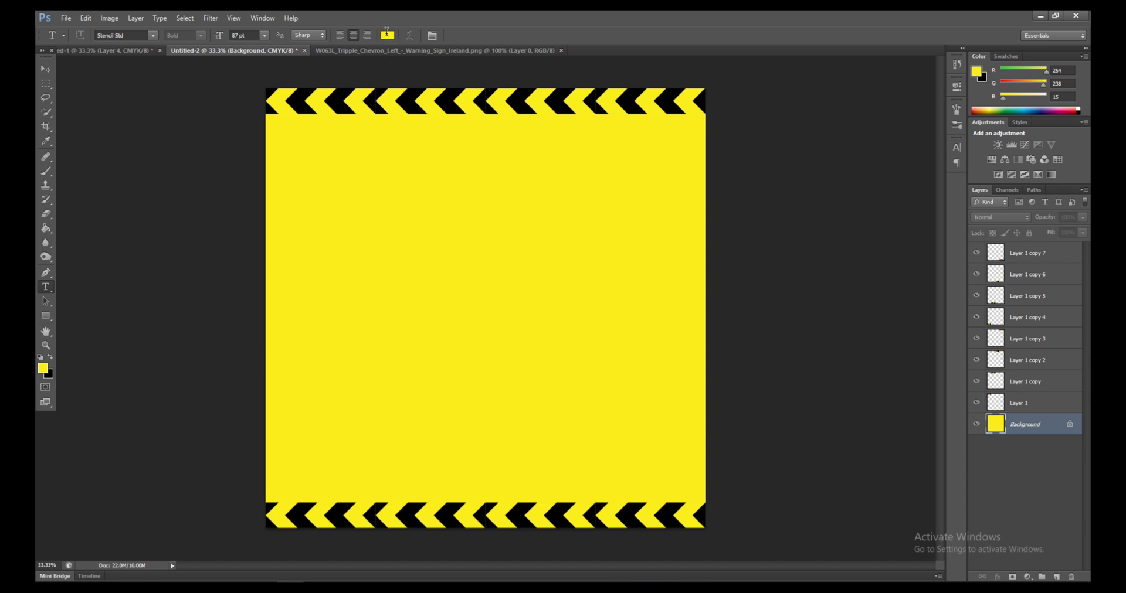
pyautogui.click(350, 165)
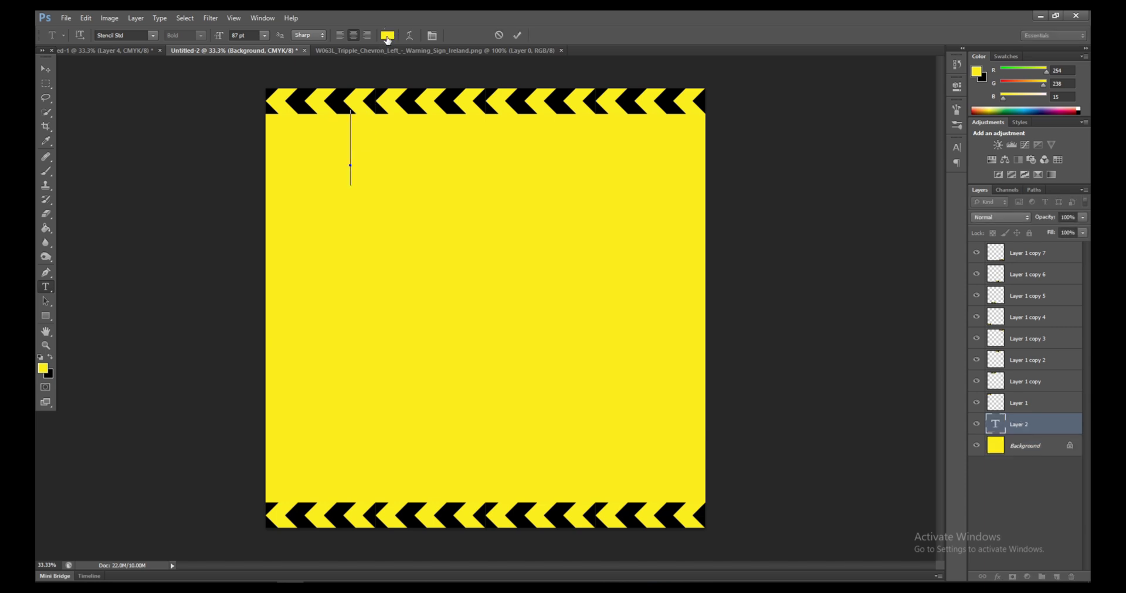
pyautogui.click(387, 35)
pyautogui.click(873, 276)
pyautogui.moveTo(916, 319); pyautogui.dragTo(918, 320)
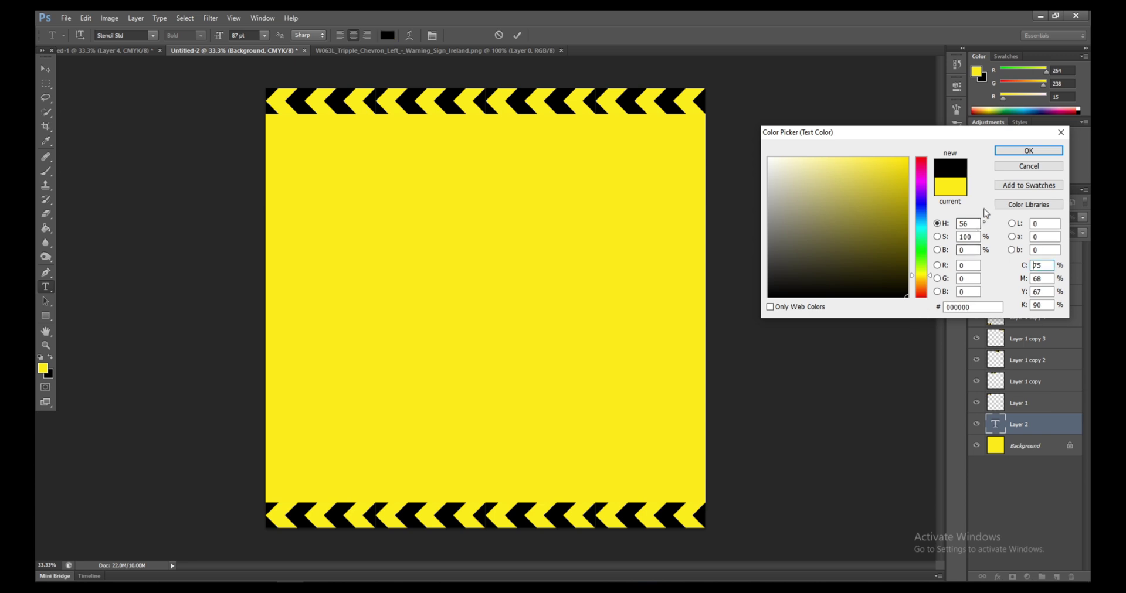
pyautogui.click(1026, 153)
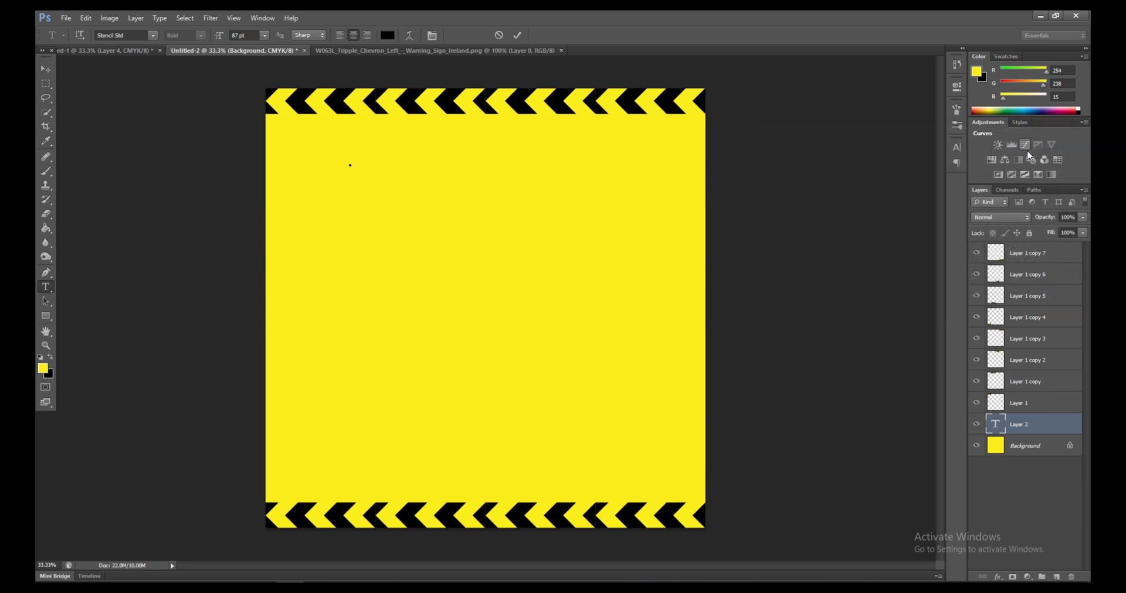
# - Enter "WARNING" as the heading text, left-align it and commit the text layer
pyautogui.write('W')
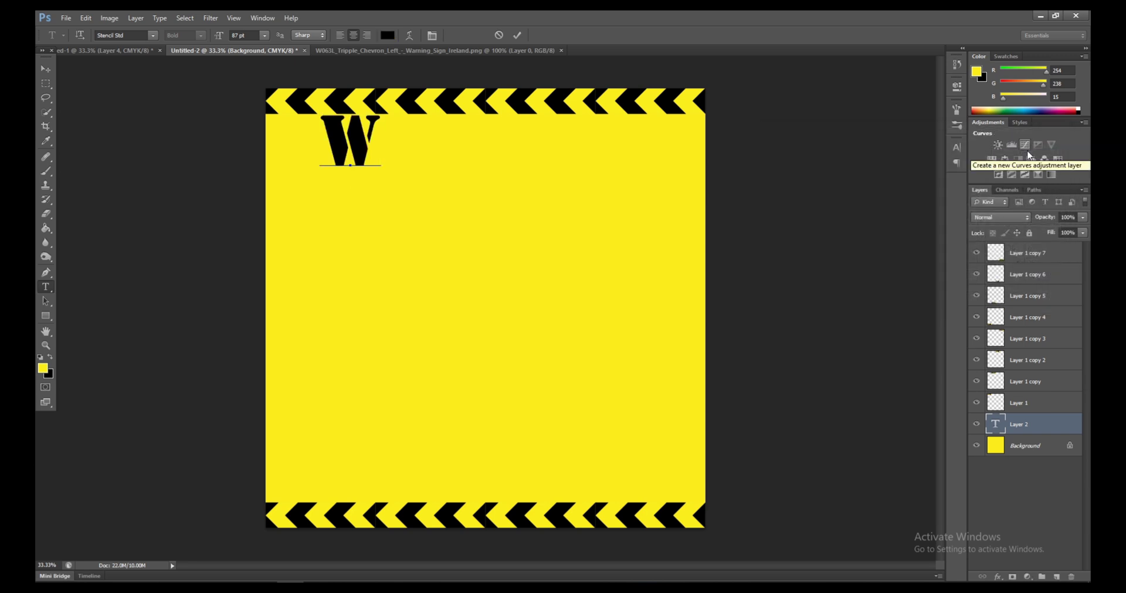
pyautogui.write('ARNI')
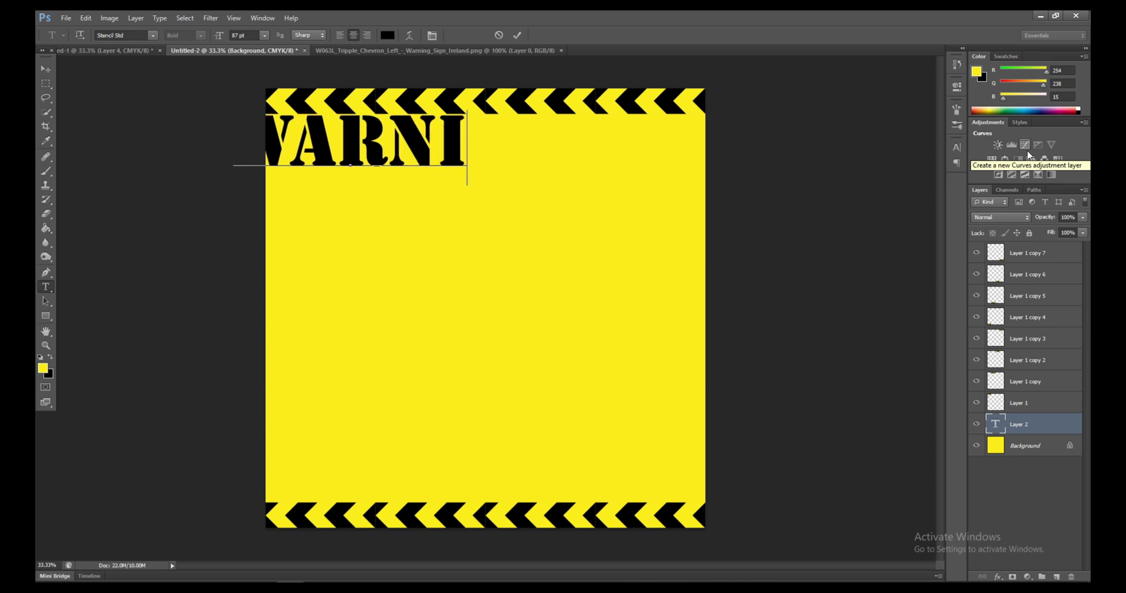
pyautogui.write('NG')
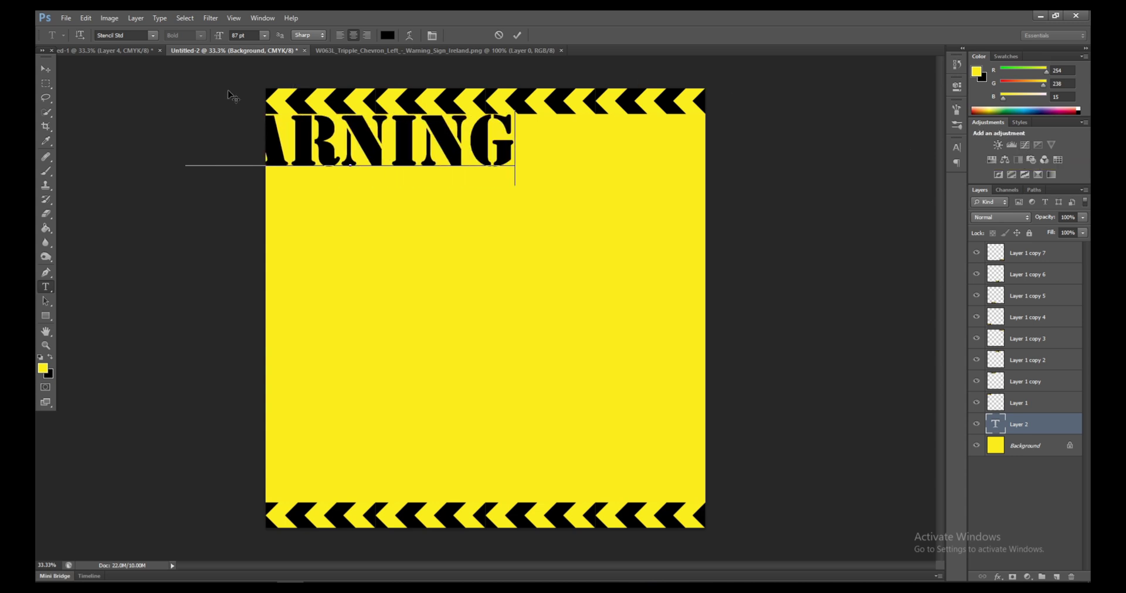
pyautogui.click(339, 34)
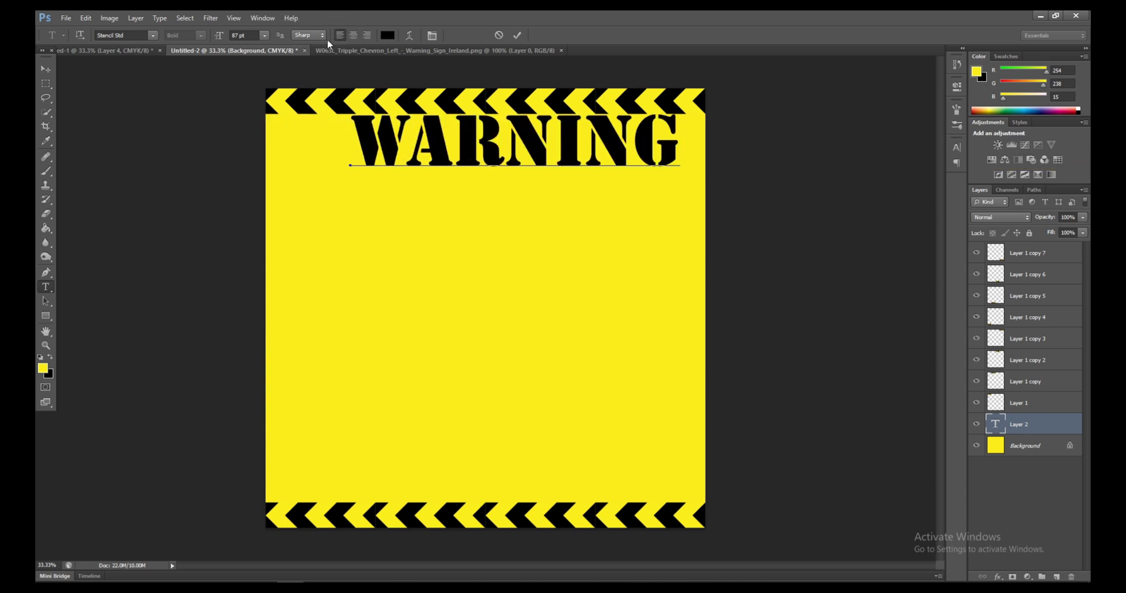
pyautogui.click(46, 69)
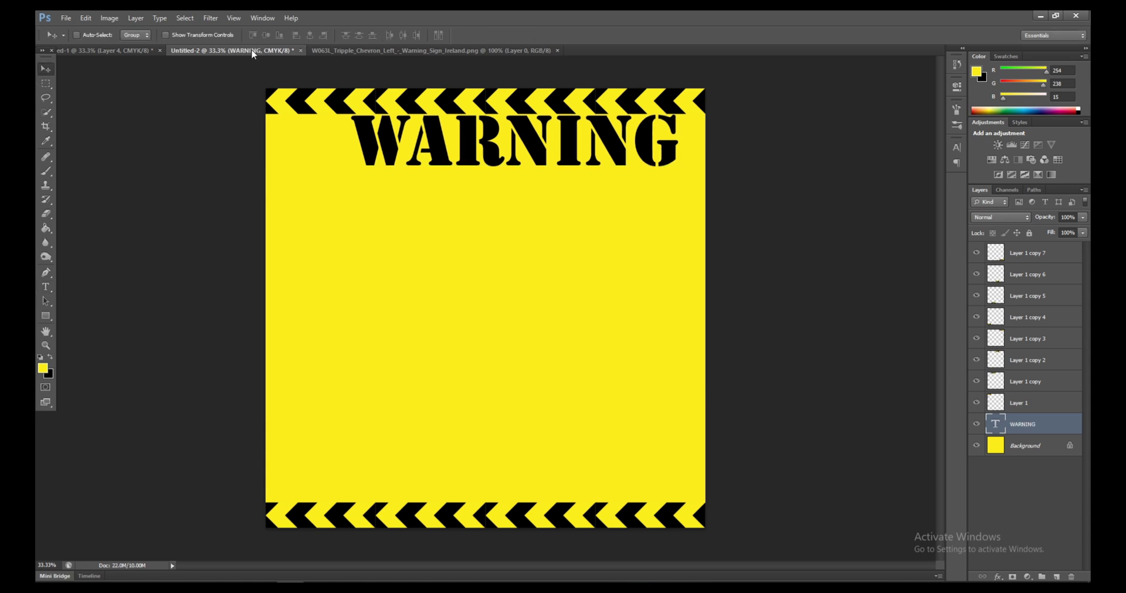
# - Move the "WARNING" heading left to centre it horizontally and down to leave a gap below the upper chevron band
pyautogui.press('Left')
pyautogui.press('Left')
pyautogui.press('Left')
pyautogui.press('Left')
pyautogui.press('Left')
pyautogui.press('Left')
pyautogui.press('Left')
pyautogui.press('Left')
pyautogui.press('Left')
pyautogui.press('Left')
pyautogui.press('Left')
pyautogui.press('Left')
pyautogui.press('Left')
pyautogui.press('Left')
pyautogui.press('Left')
pyautogui.press('Left')
pyautogui.press('Left')
pyautogui.press('Left')
pyautogui.press('Left')
pyautogui.press('Left')
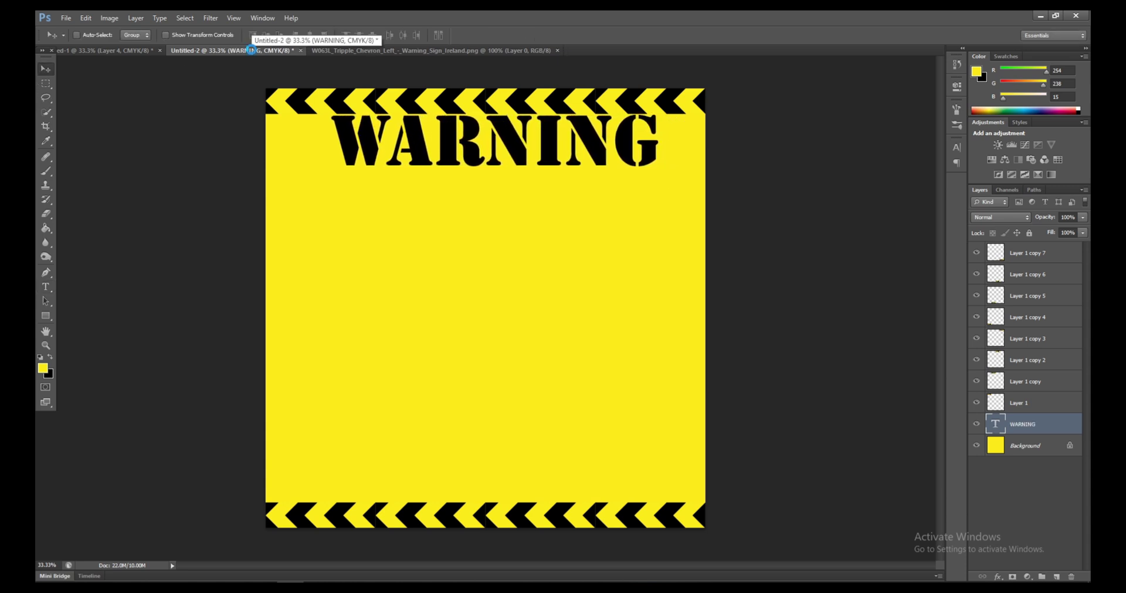
pyautogui.press('Left')
pyautogui.press('Left')
pyautogui.press('Left')
pyautogui.press('Left')
pyautogui.press('Left')
pyautogui.press('Left')
pyautogui.press('Left')
pyautogui.press('Left')
pyautogui.press('Left')
pyautogui.press('Left')
pyautogui.press('Left')
pyautogui.press('Left')
pyautogui.press('Left')
pyautogui.press('Left')
pyautogui.press('Left')
pyautogui.press('Left')
pyautogui.press('Left')
pyautogui.press('Left')
pyautogui.press('Left')
pyautogui.press('Left')
pyautogui.press('Down')
pyautogui.press('Down')
pyautogui.press('Down')
pyautogui.press('Down')
pyautogui.press('Down')
pyautogui.press('Down')
pyautogui.press('Down')
pyautogui.press('Down')
pyautogui.press('Down')
pyautogui.press('Down')
pyautogui.press('Down')
pyautogui.press('Down')
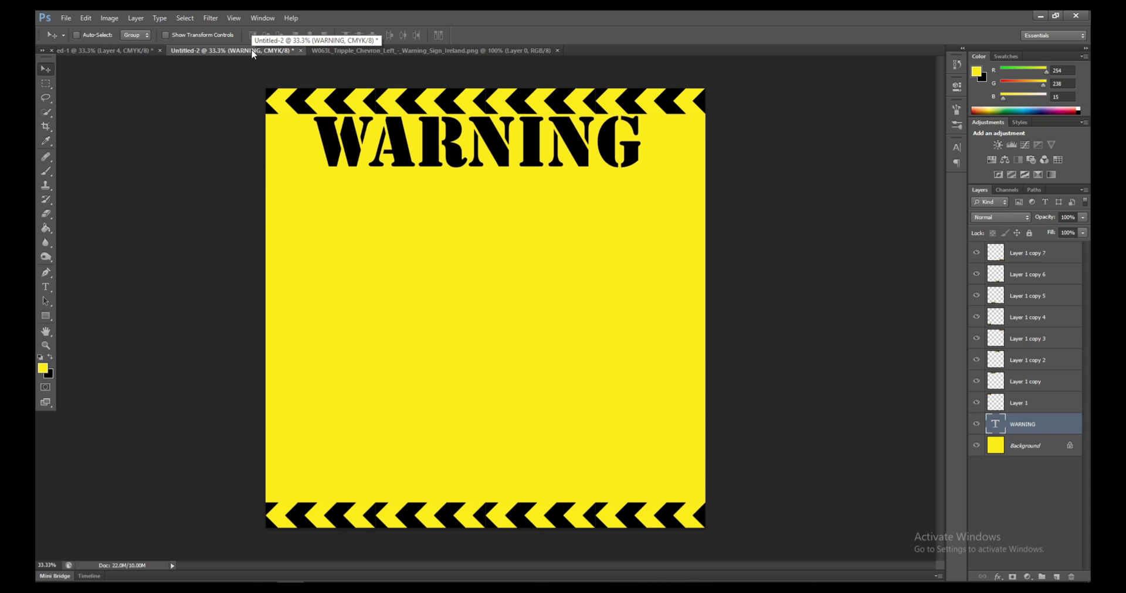
pyautogui.press('Down')
pyautogui.press('Down')
pyautogui.press('Down')
pyautogui.press('Down')
pyautogui.press('Down')
pyautogui.press('Down')
pyautogui.press('Down')
pyautogui.press('Down')
pyautogui.press('Down')
pyautogui.press('Down')
pyautogui.press('Down')
pyautogui.press('Down')
pyautogui.press('Down')
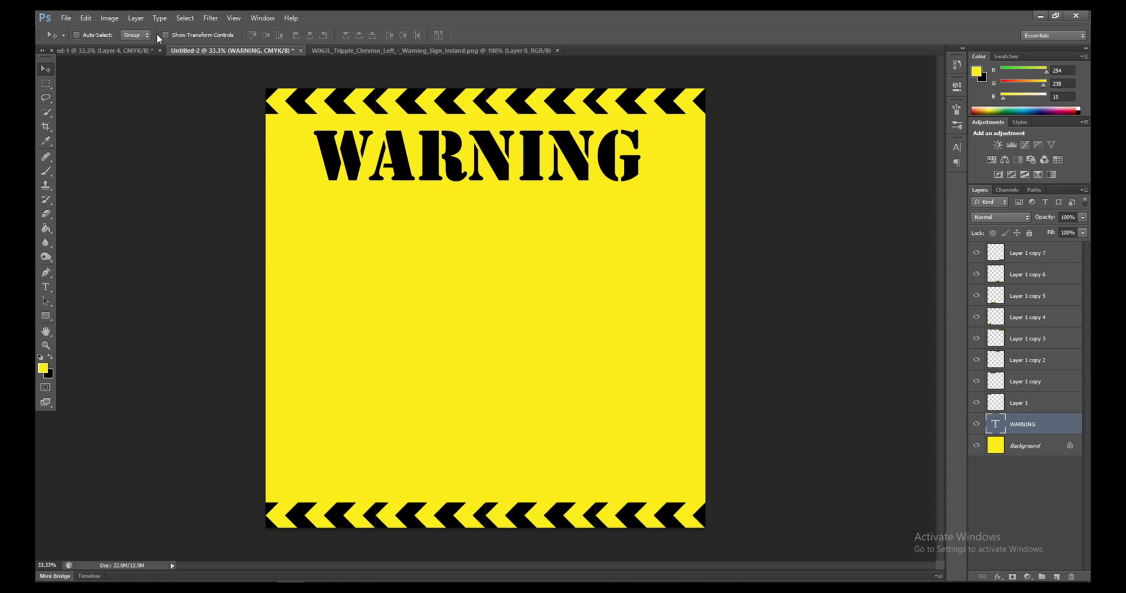
# - Draw a yellow rounded rectangle, about 1998 × 396 px with a 10 px corner radius, below the "WARNING" heading
pyautogui.click(57, 318)
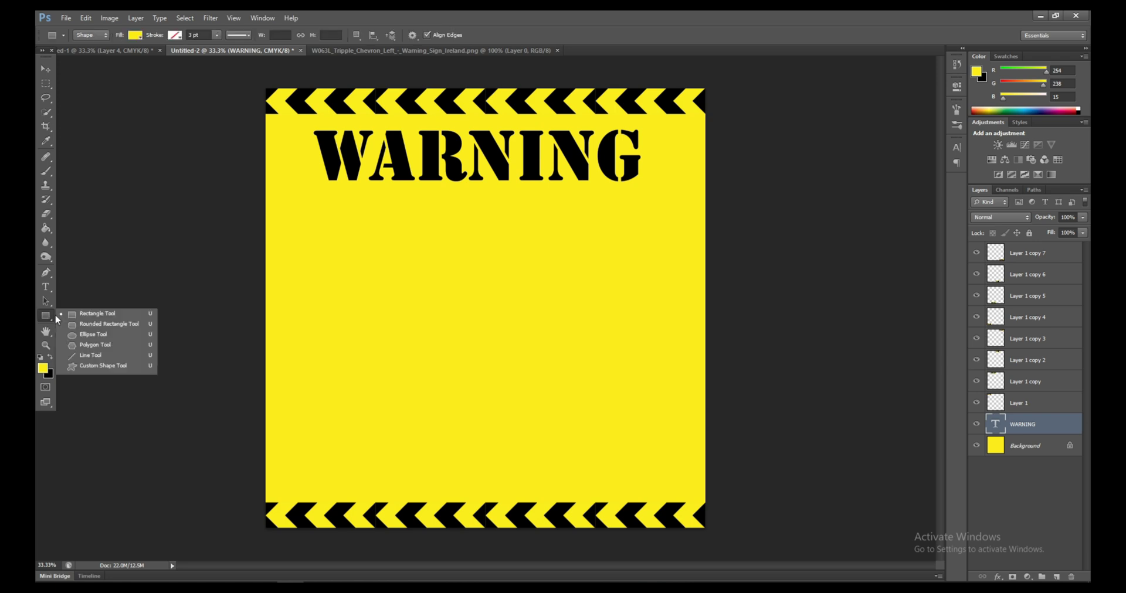
pyautogui.click(94, 324)
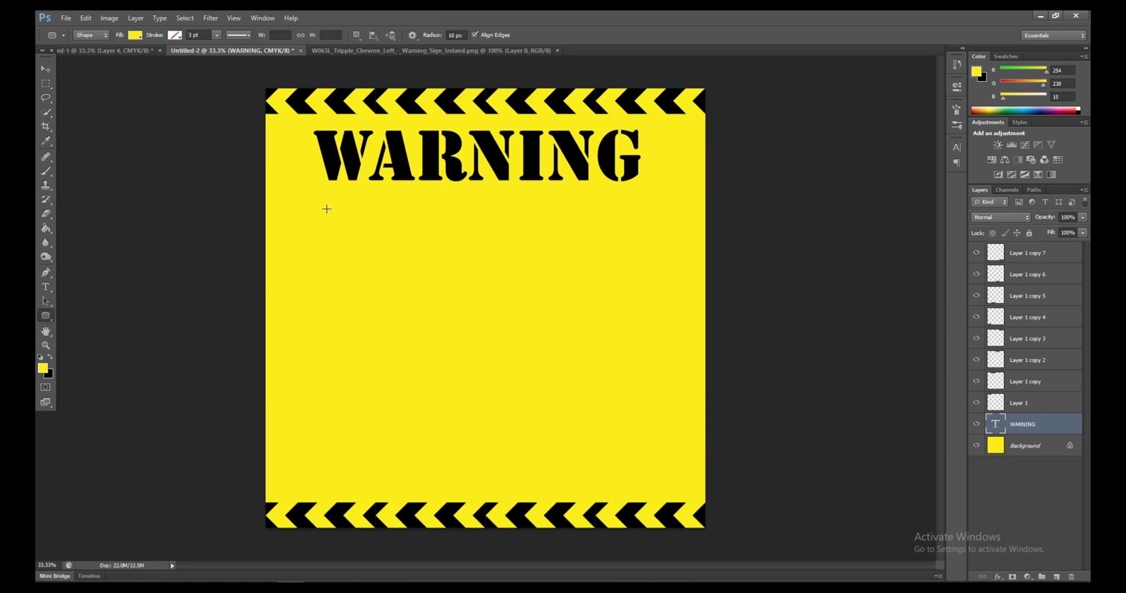
pyautogui.moveTo(365, 236); pyautogui.dragTo(679, 280)
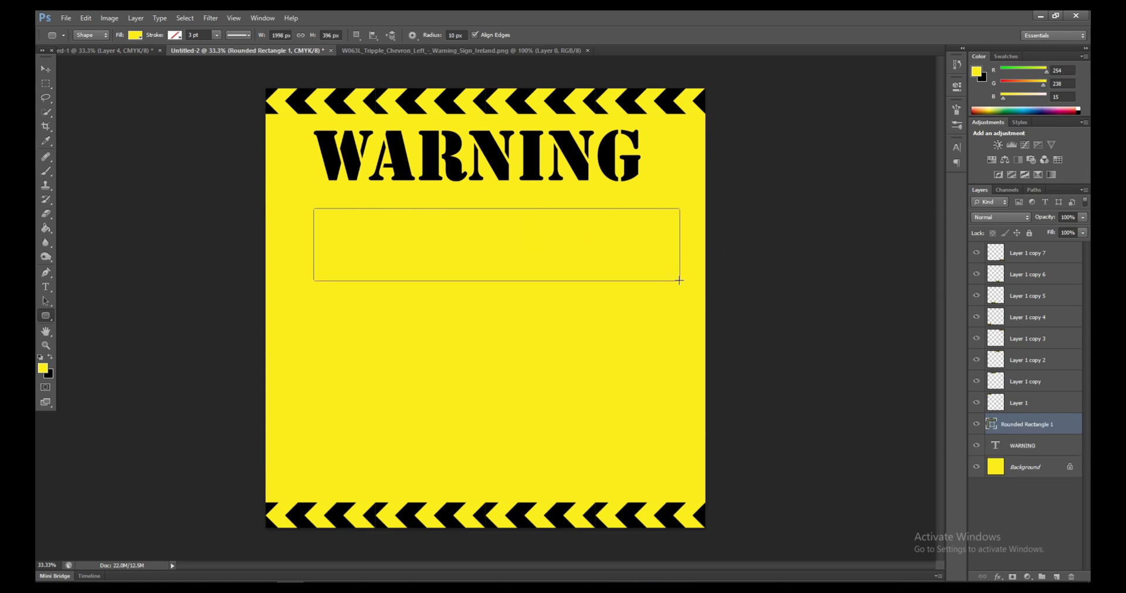
# - Move the rounded rectangle left to centre it beneath the heading
pyautogui.click(45, 69)
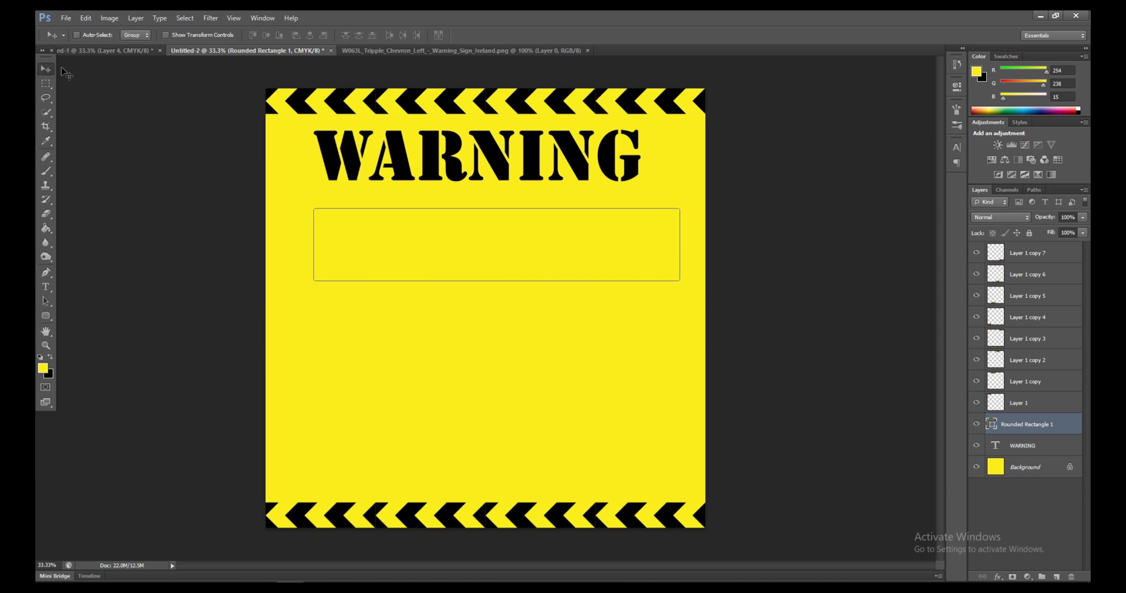
pyautogui.hotkey('shift', 'Left')
pyautogui.hotkey('shift', 'Left')
pyautogui.hotkey('shift', 'Left')
pyautogui.hotkey('shift', 'Left')
pyautogui.hotkey('shift', 'Left')
pyautogui.hotkey('shift', 'Left')
pyautogui.hotkey('shift', 'Left')
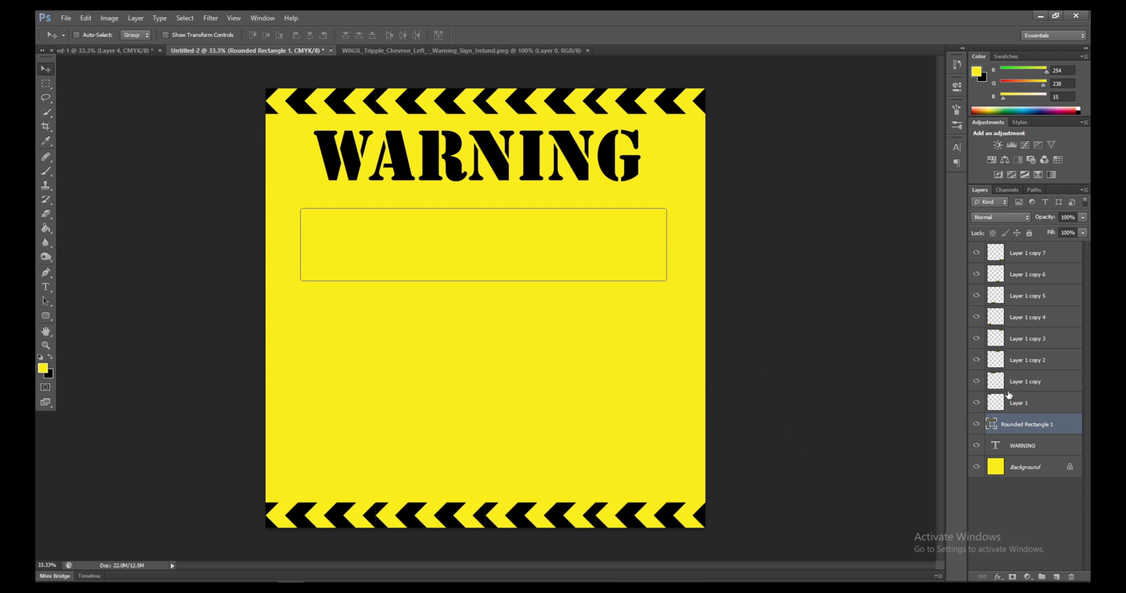
# - Apply a Bevel & Emboss layer style to the rounded rectangle
pyautogui.rightClick(1030, 425)
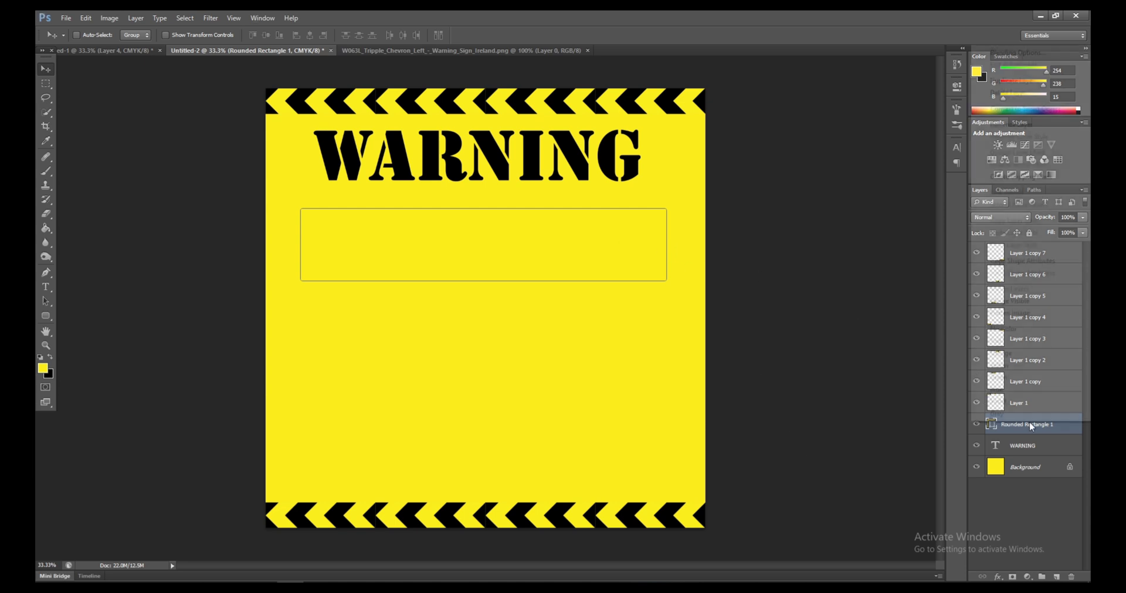
pyautogui.click(1019, 54)
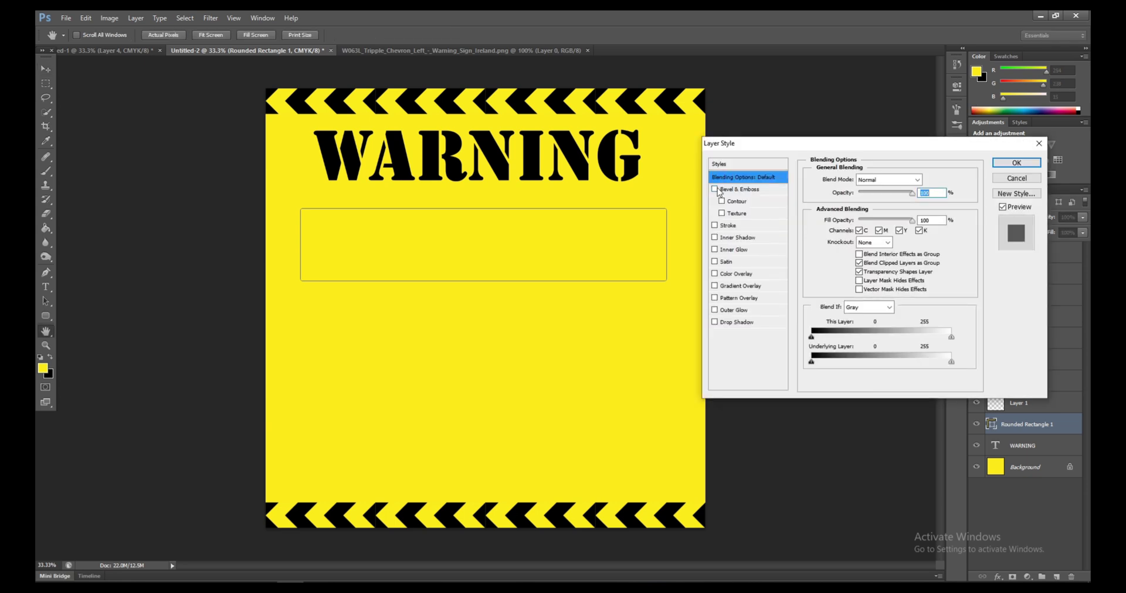
pyautogui.click(1012, 166)
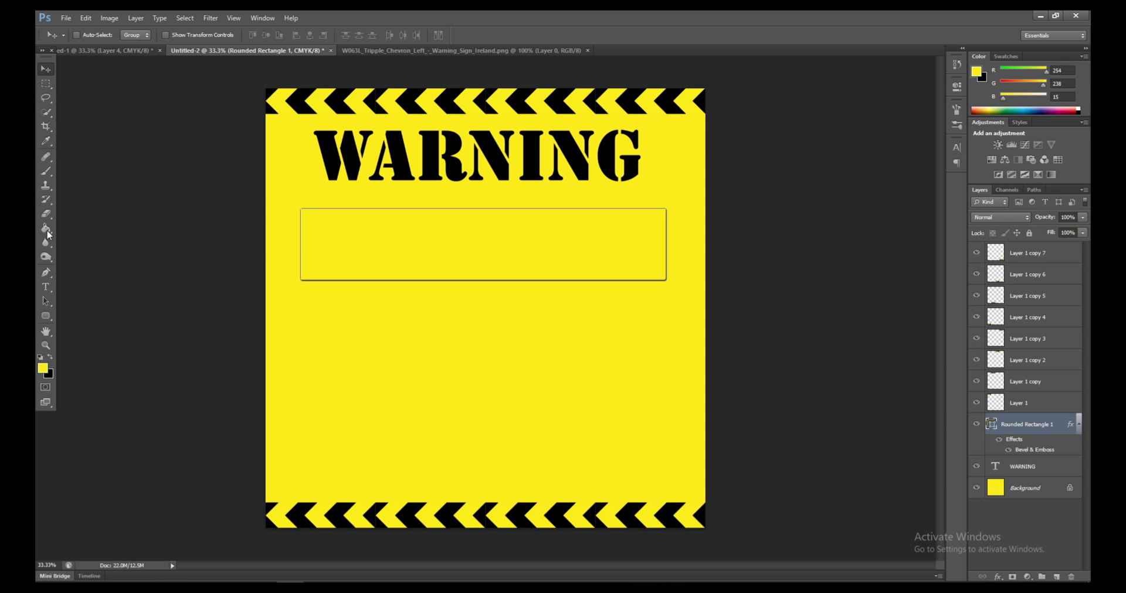
# - Start a black Stencil Std 87 pt text line at the rounded rectangle and enter "DOG ON PROR"
pyautogui.click(46, 287)
pyautogui.click(376, 230)
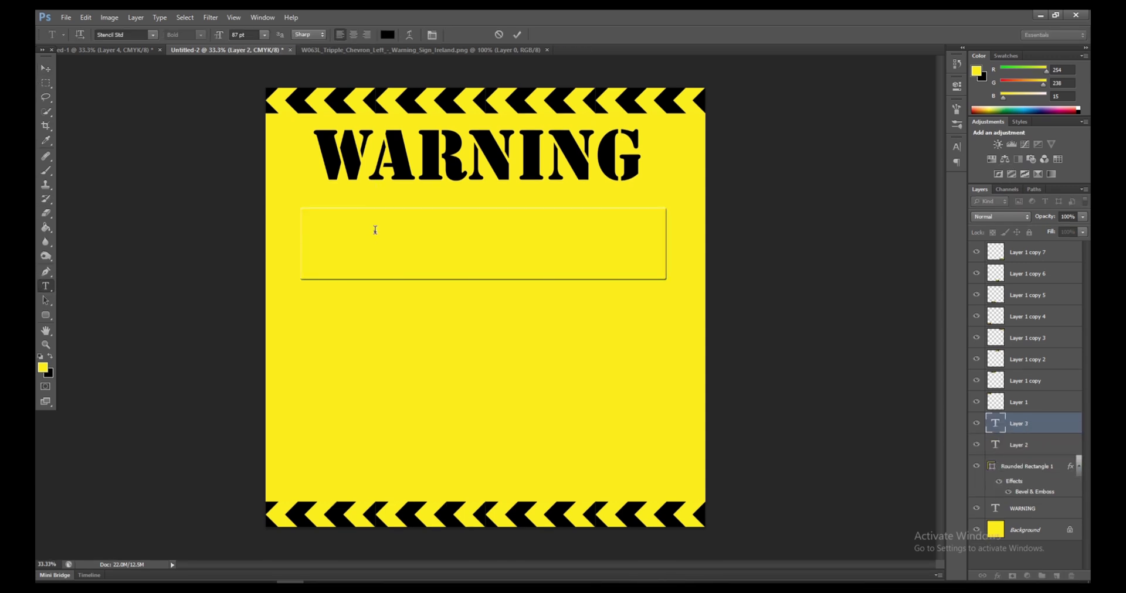
pyautogui.write('D')
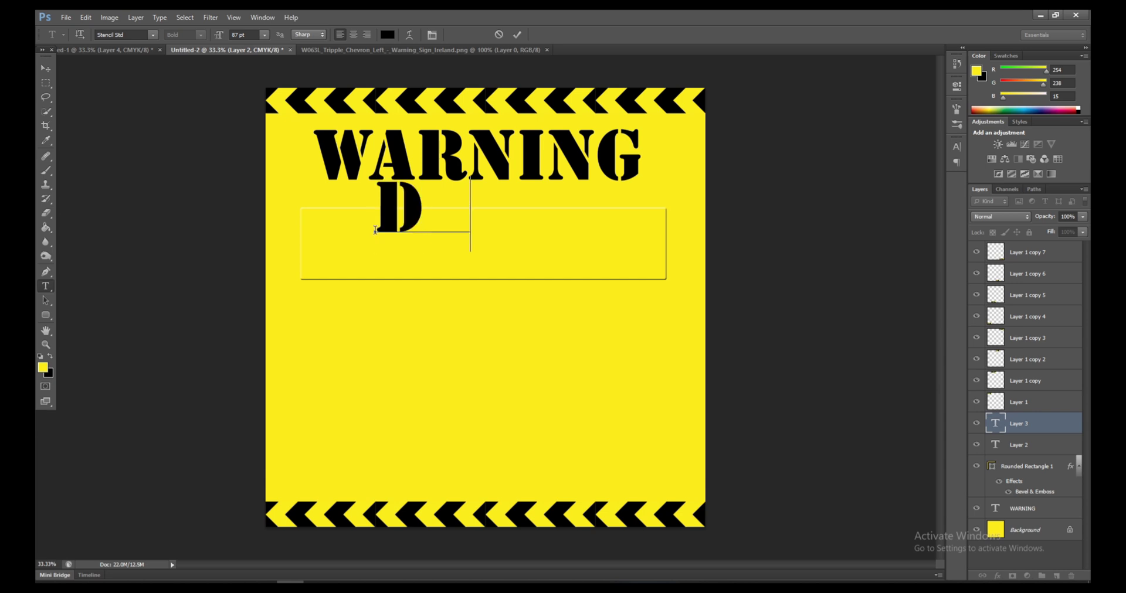
pyautogui.write('OG O')
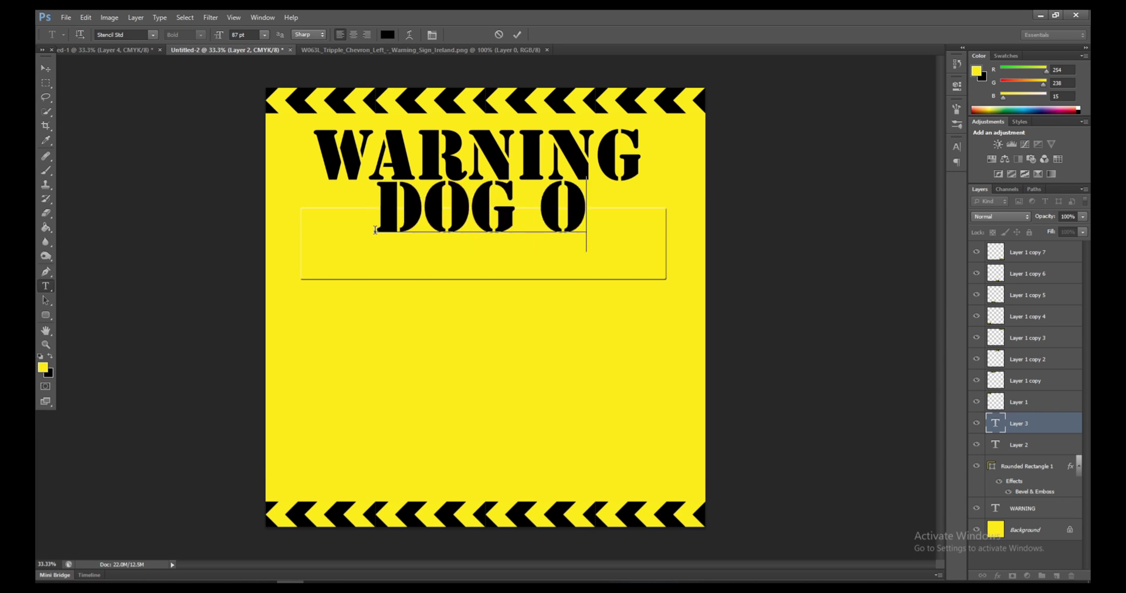
pyautogui.write('N')
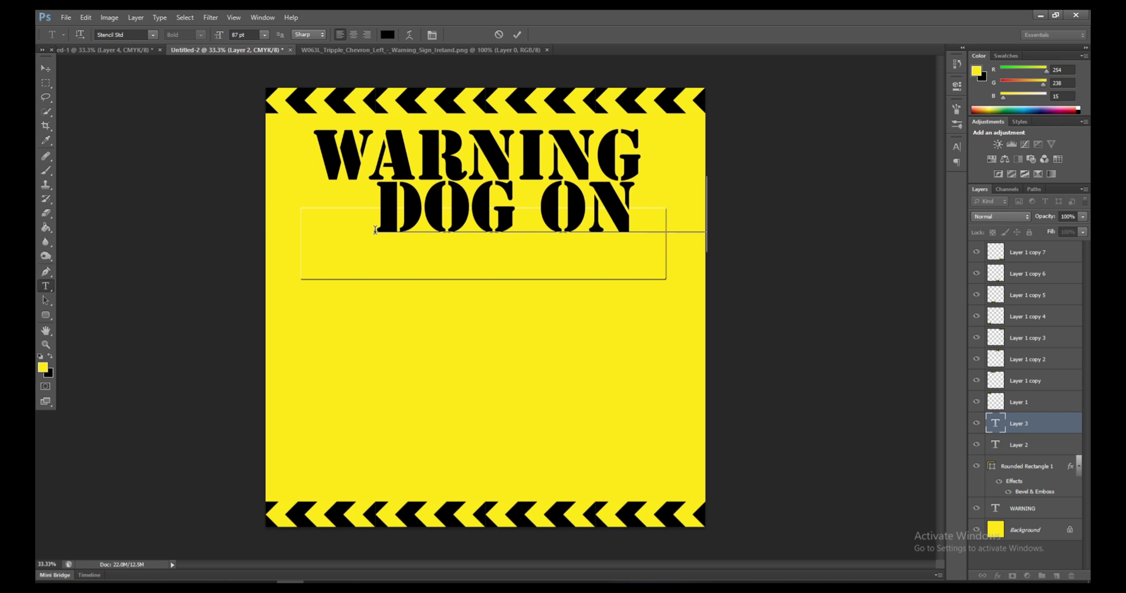
pyautogui.write(' PM')
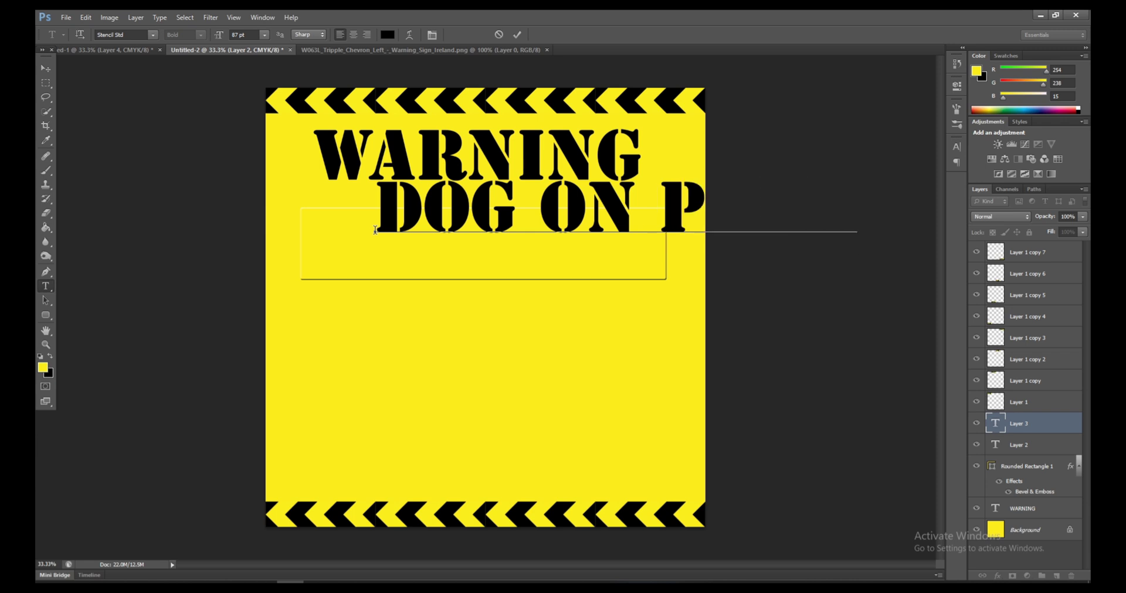
# - Reduce the whole new text line to 35 pt so it fits inside the rounded rectangle
pyautogui.tripleClick(530, 206)
pyautogui.click(253, 32)
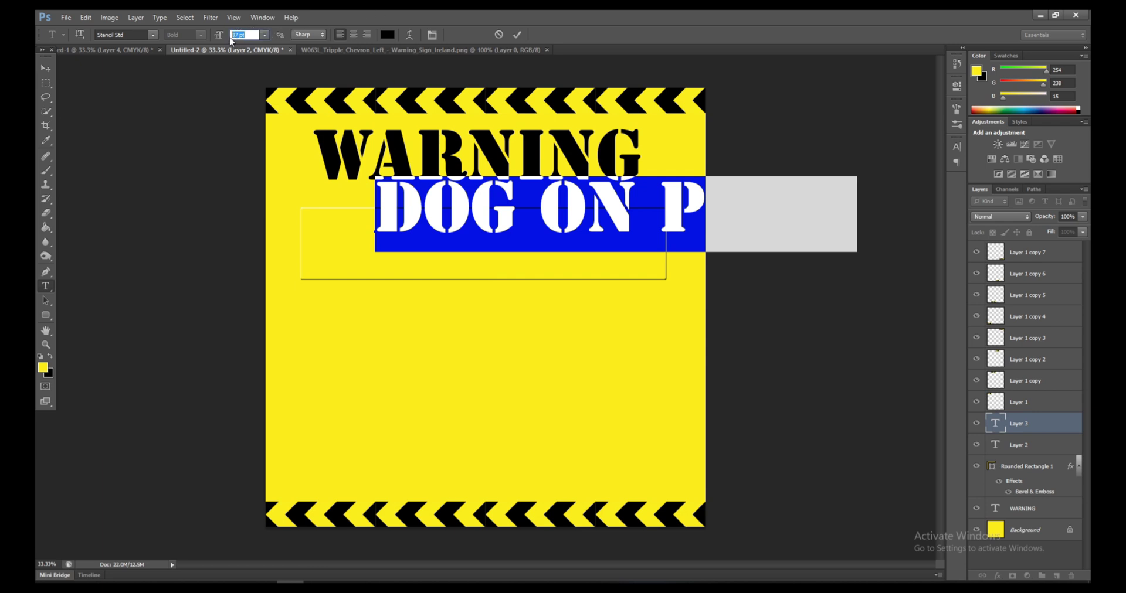
pyautogui.write('75')
pyautogui.press('Return')
pyautogui.scroll(-20, 242, 34)
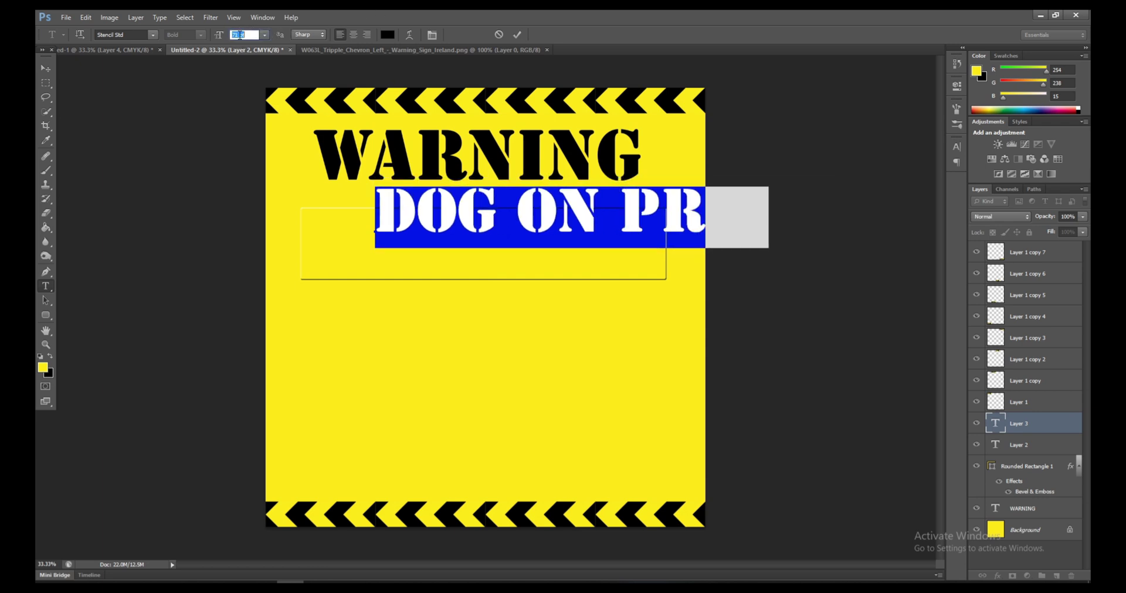
pyautogui.scroll(-17, 243, 42)
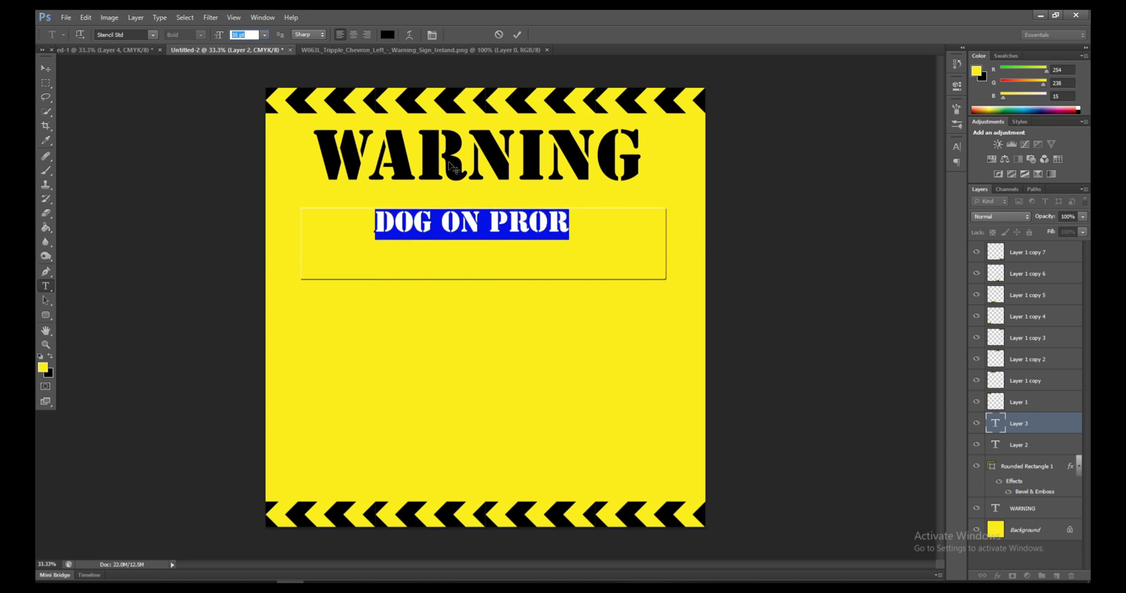
# - Correct and complete the line's last word so the text reads "DOG ON PROPERTY"
pyautogui.click(542, 223)
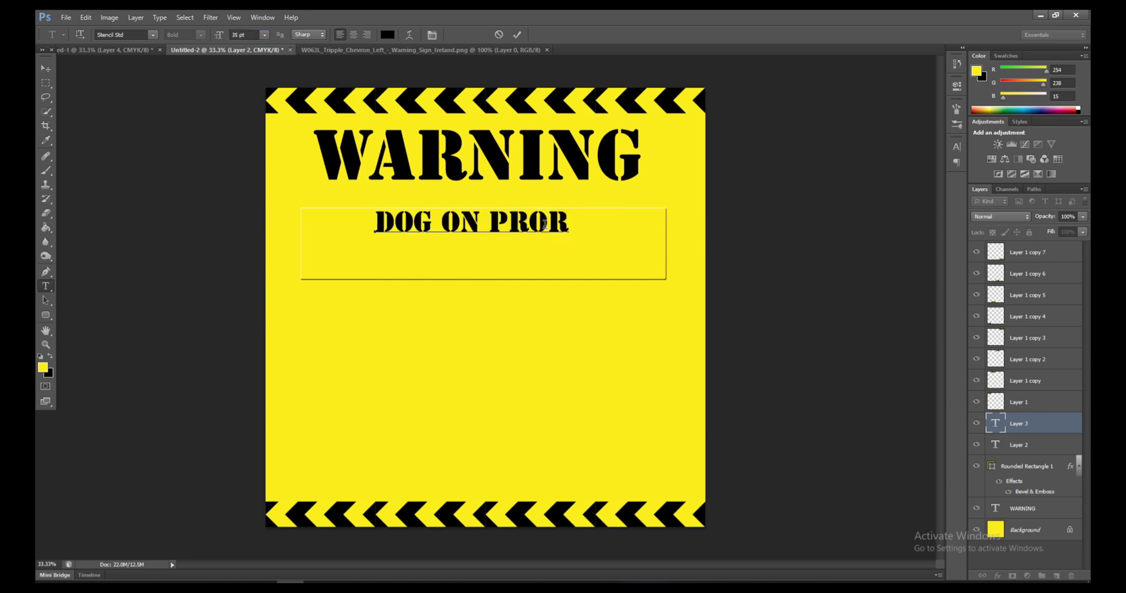
pyautogui.press('Right')
pyautogui.press('BackSpace')
pyautogui.write('PER')
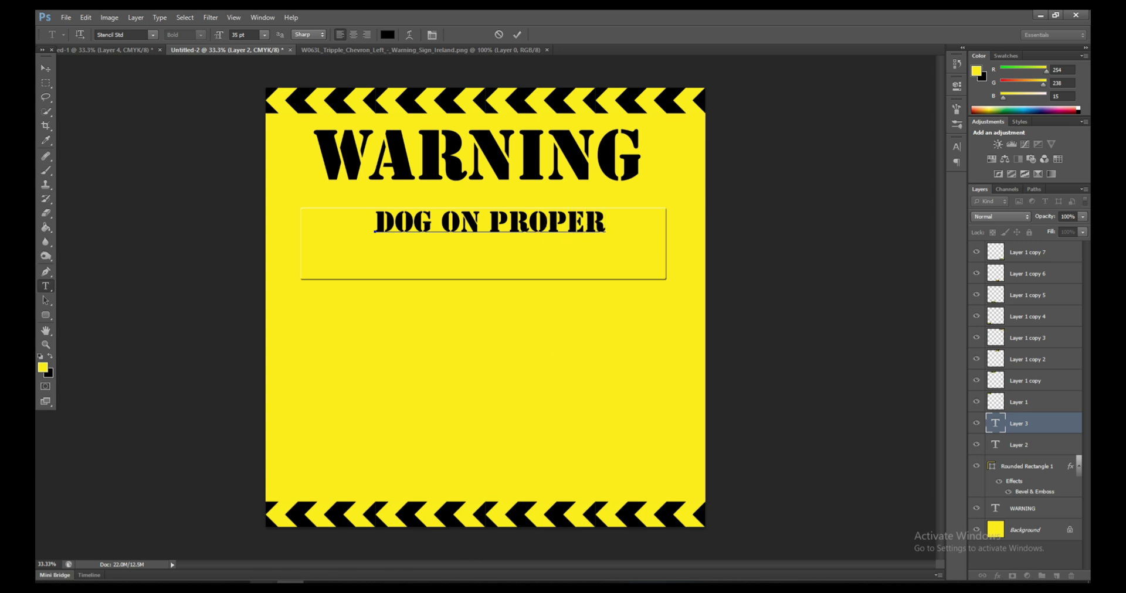
pyautogui.write('TY')
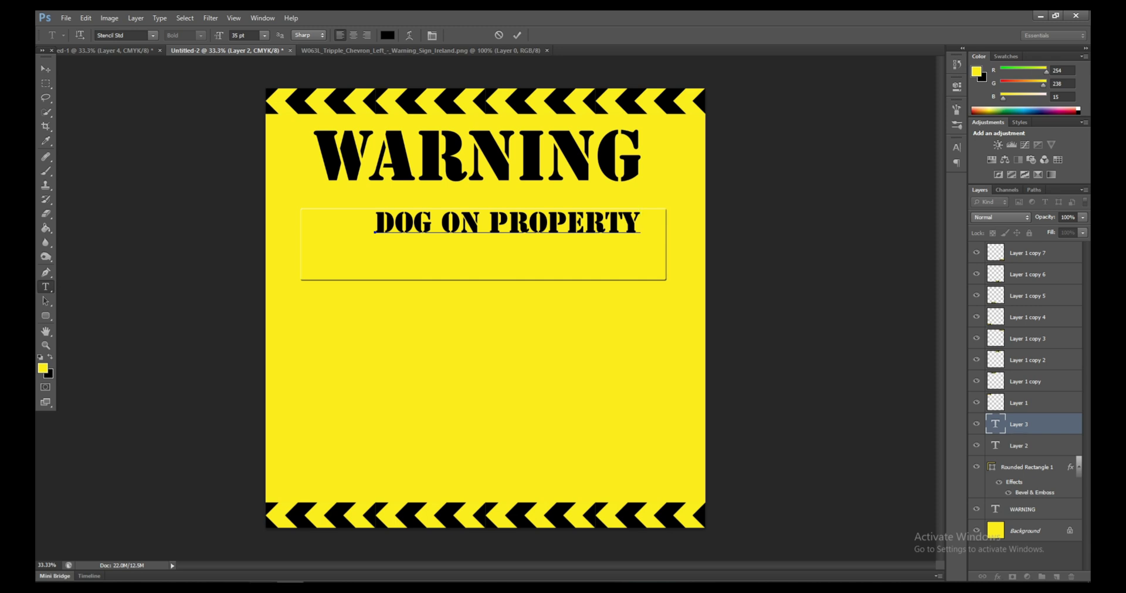
pyautogui.tripleClick(521, 220)
# - Commit the "DOG ON PROPERTY" text and move it left and down to centre it inside the rounded rectangle
pyautogui.click(43, 73)
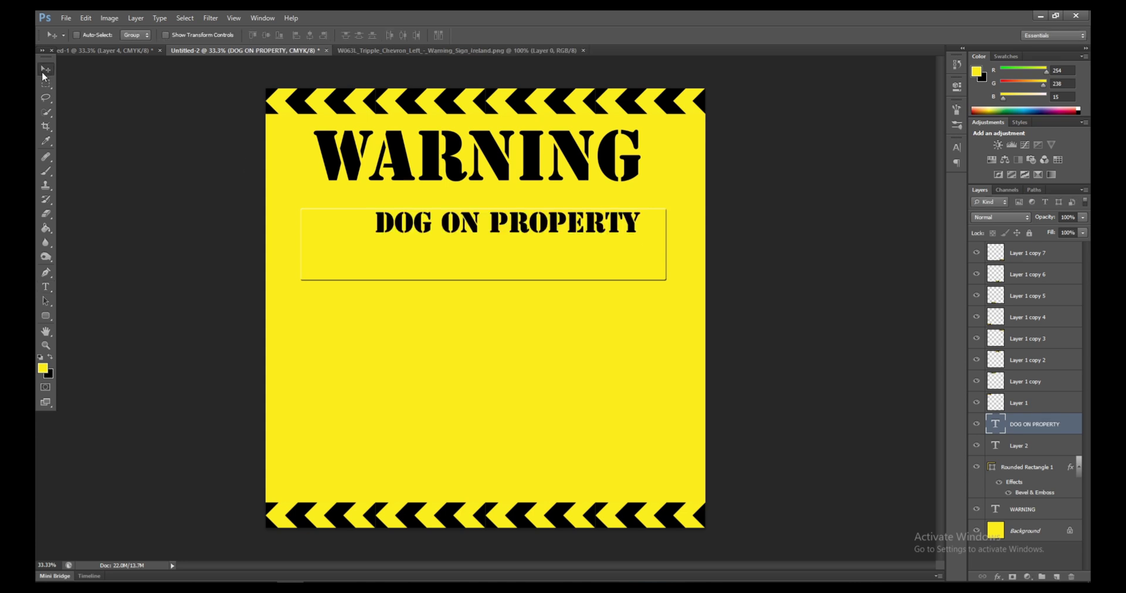
pyautogui.hotkey('shift', 'Left')
pyautogui.hotkey('shift', 'Left')
pyautogui.hotkey('shift', 'Left')
pyautogui.hotkey('shift', 'Left')
pyautogui.hotkey('shift', 'Left')
pyautogui.hotkey('shift', 'Left')
pyautogui.hotkey('shift', 'Left')
pyautogui.hotkey('shift', 'Left')
pyautogui.hotkey('shift', 'Left')
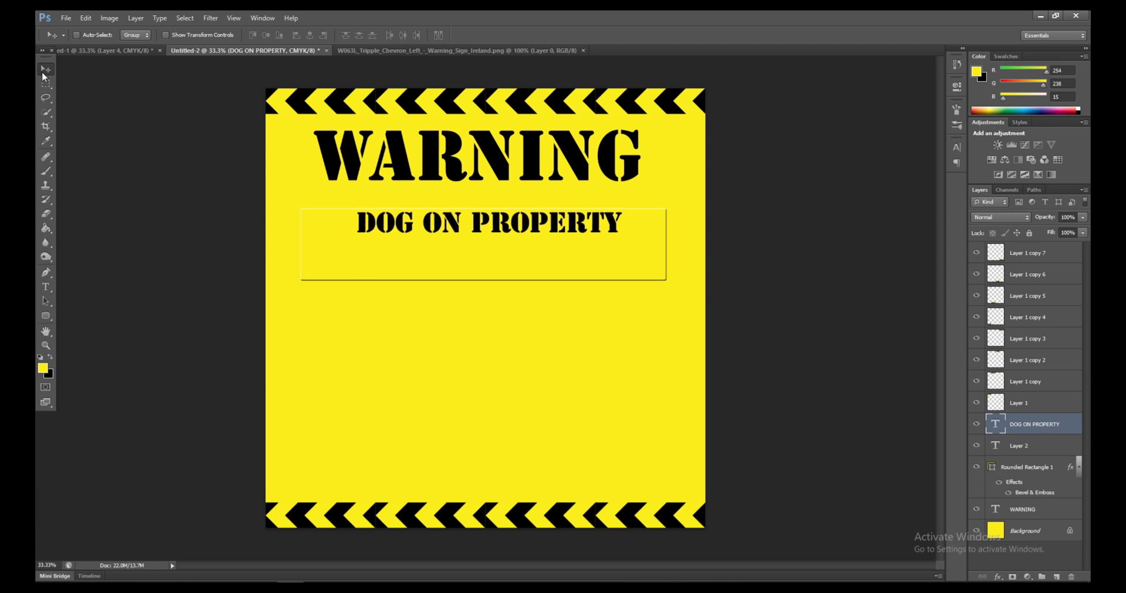
pyautogui.hotkey('shift', 'Down')
pyautogui.hotkey('shift', 'Down')
pyautogui.hotkey('shift', 'Down')
pyautogui.hotkey('shift', 'Down')
pyautogui.hotkey('shift', 'Down')
pyautogui.hotkey('shift', 'Down')
pyautogui.hotkey('shift', 'Left')
pyautogui.hotkey('shift', 'Left')
pyautogui.hotkey('shift', 'Left')
pyautogui.hotkey('shift', 'Left')
pyautogui.hotkey('shift', 'Left')
pyautogui.hotkey('shift', 'Left')
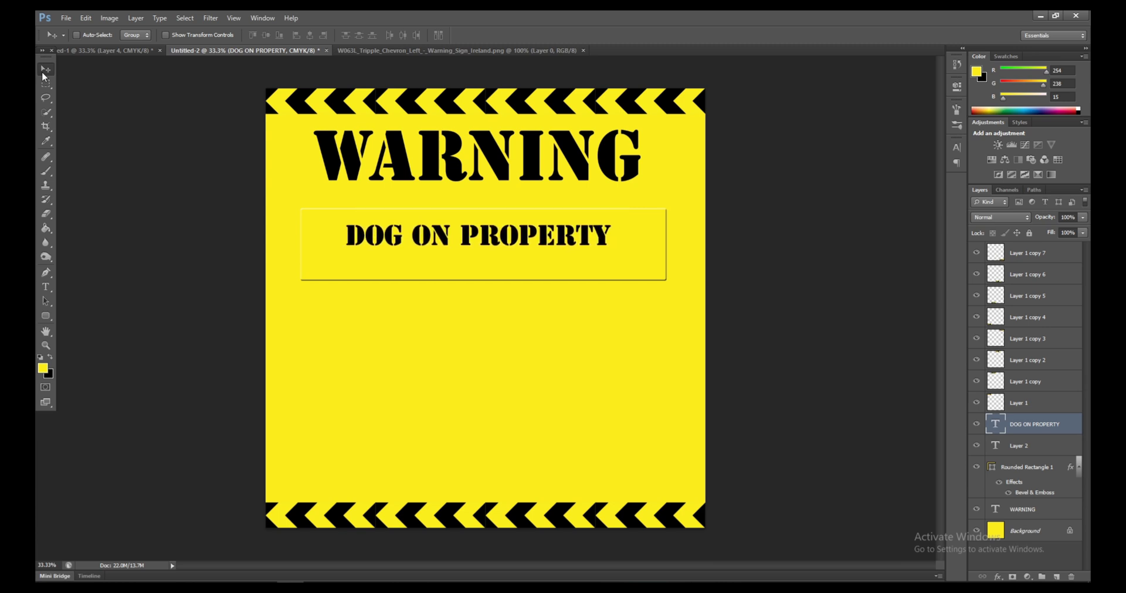
pyautogui.hotkey('shift', 'Down')
pyautogui.hotkey('shift', 'Down')
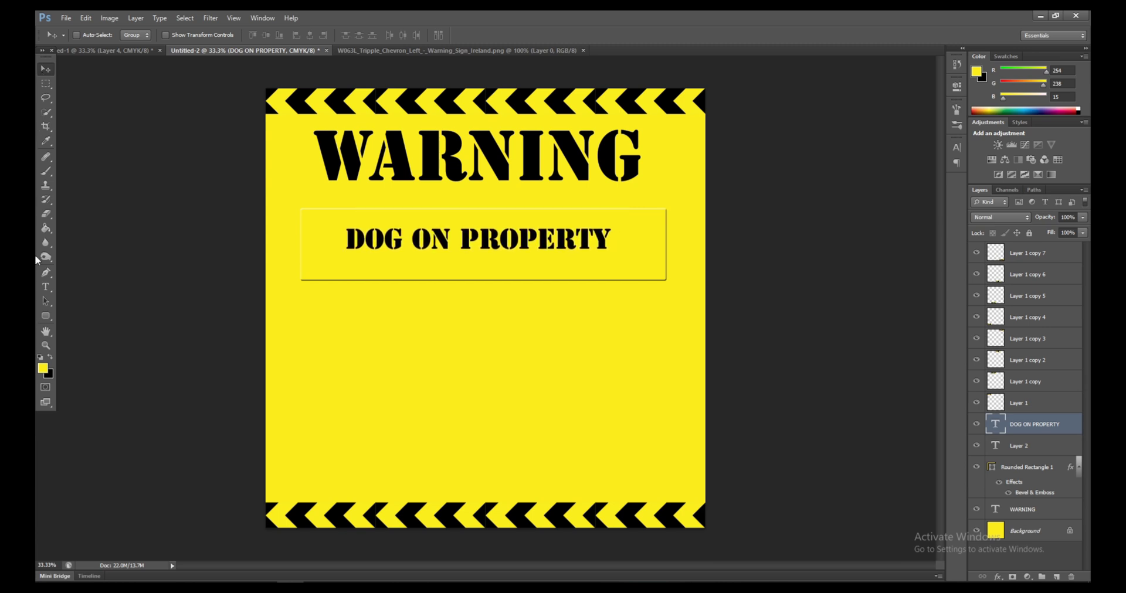
# - Enlarge the whole "DOG ON PROPERTY" text to 48 pt
pyautogui.click(45, 287)
pyautogui.click(477, 241)
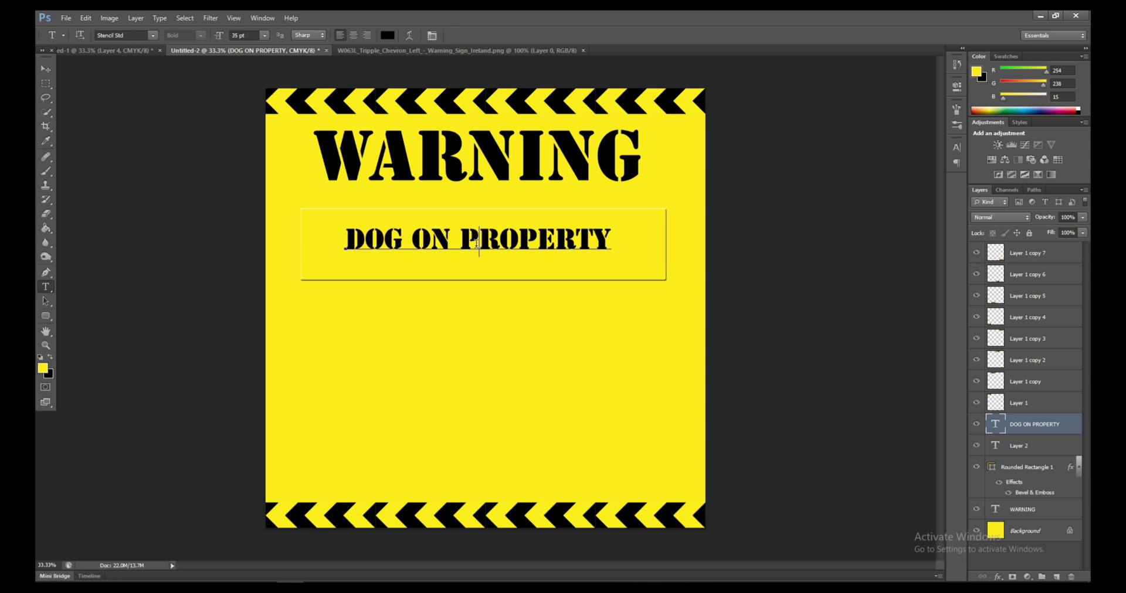
pyautogui.hotkey('ctrl', 'a')
pyautogui.click(237, 35)
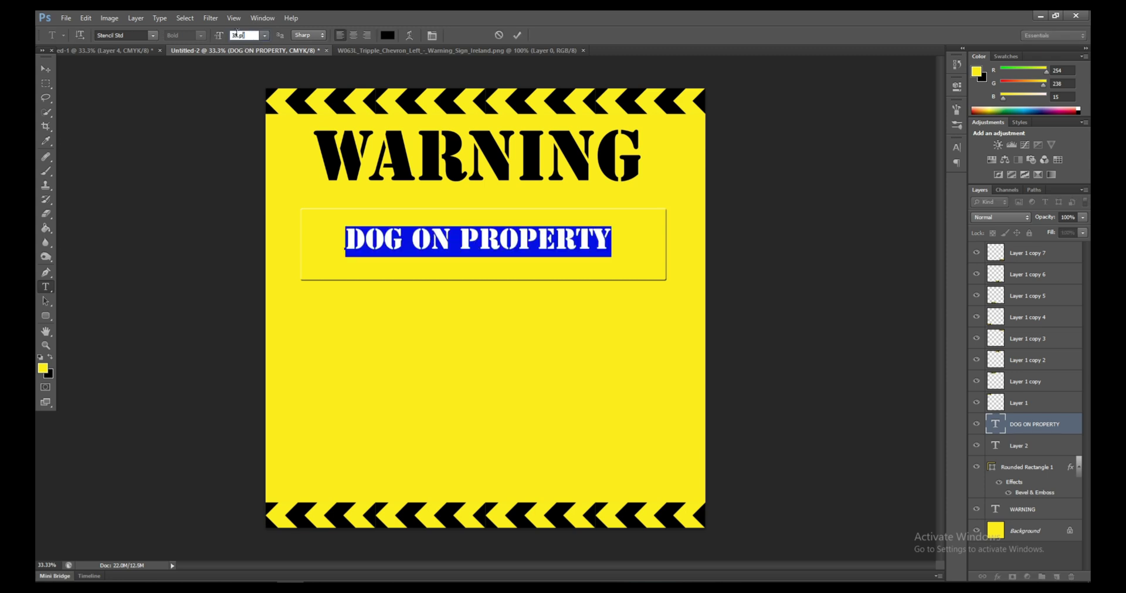
pyautogui.moveTo(236, 33); pyautogui.dragTo(255, 35)
pyautogui.write('45')
pyautogui.press('Return')
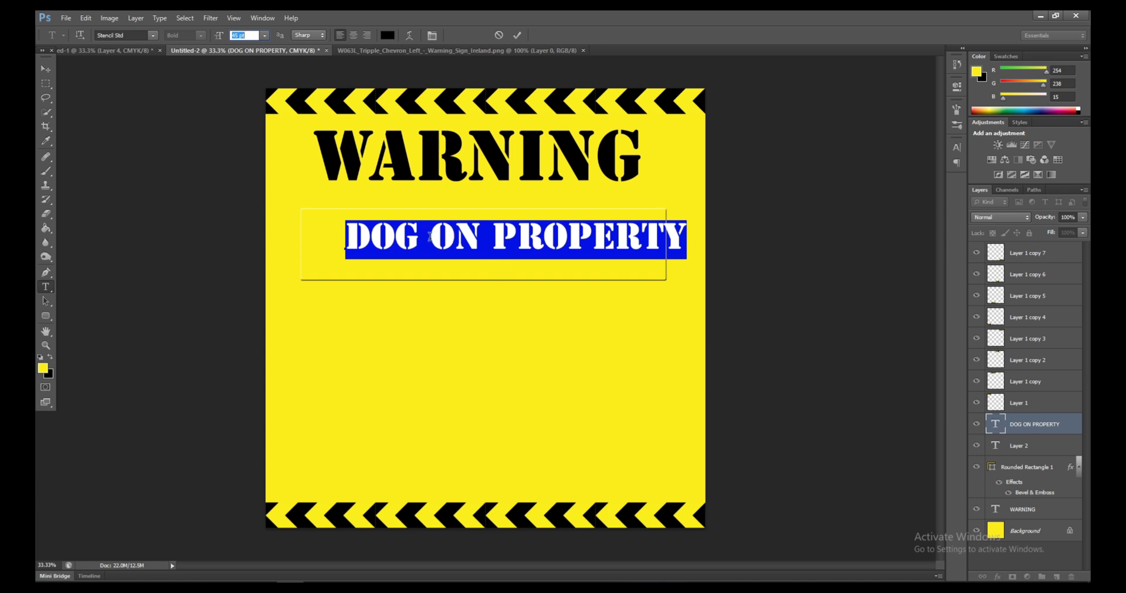
pyautogui.press('Up')
pyautogui.press('Up')
pyautogui.press('Up')
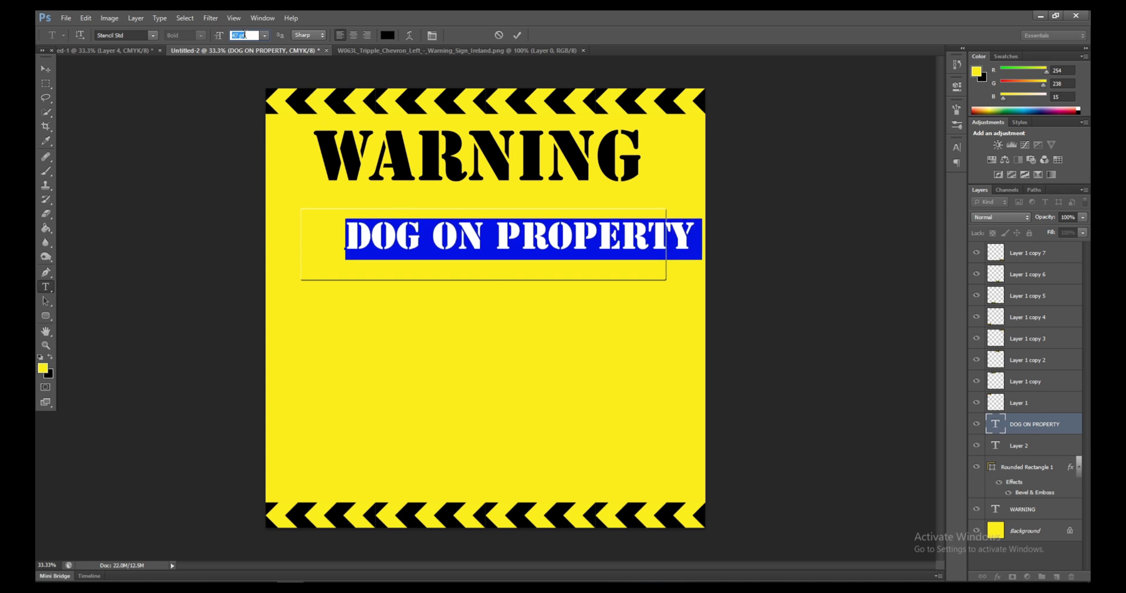
# - Move the enlarged "DOG ON PROPERTY" text left until it spans the rounded rectangle's width
pyautogui.click(45, 63)
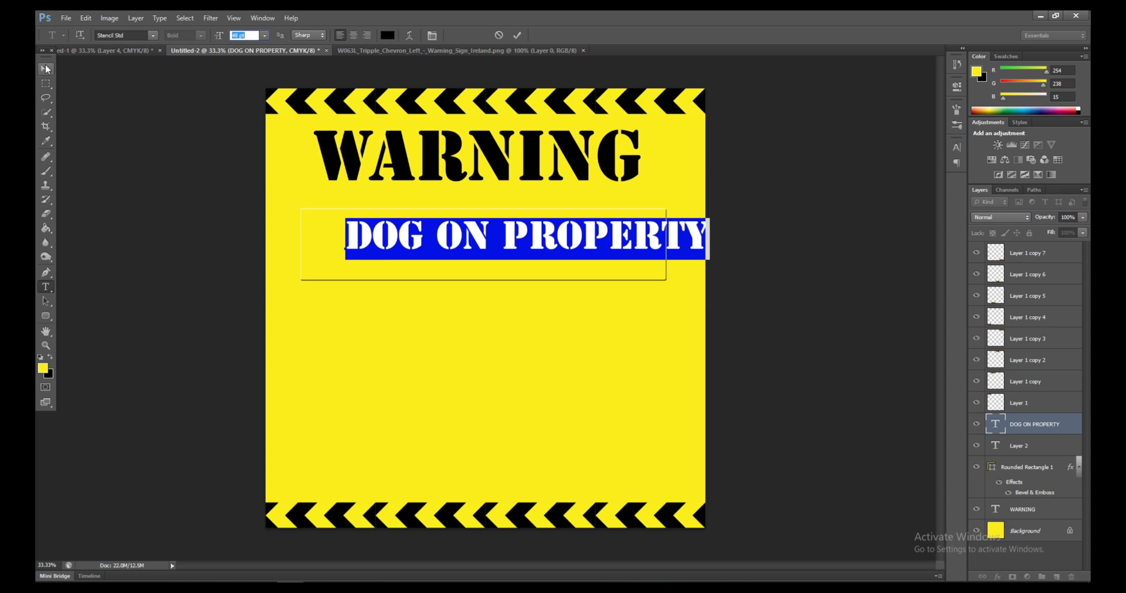
pyautogui.hotkey('shift', 'Left')
pyautogui.hotkey('shift', 'Left')
pyautogui.hotkey('shift', 'Left')
pyautogui.hotkey('shift', 'Left')
pyautogui.hotkey('shift', 'Left')
pyautogui.hotkey('shift', 'Left')
pyautogui.hotkey('shift', 'Left')
pyautogui.hotkey('shift', 'Left')
pyautogui.hotkey('shift', 'Left')
pyautogui.hotkey('shift', 'Left')
pyautogui.hotkey('shift', 'Left')
pyautogui.hotkey('shift', 'Left')
pyautogui.hotkey('shift', 'Left')
pyautogui.hotkey('shift', 'Left')
pyautogui.hotkey('shift', 'Left')
pyautogui.hotkey('shift', 'Left')
pyautogui.hotkey('shift', 'Left')
pyautogui.hotkey('shift', 'Left')
pyautogui.hotkey('shift', 'Left')
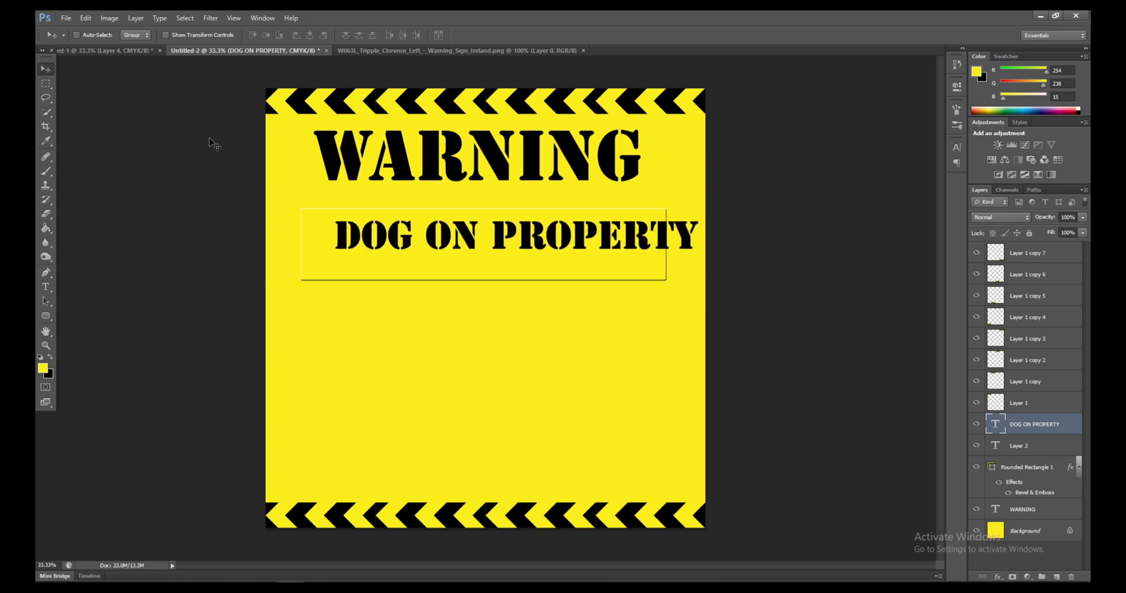
pyautogui.hotkey('shift', 'Left')
pyautogui.hotkey('shift', 'Left')
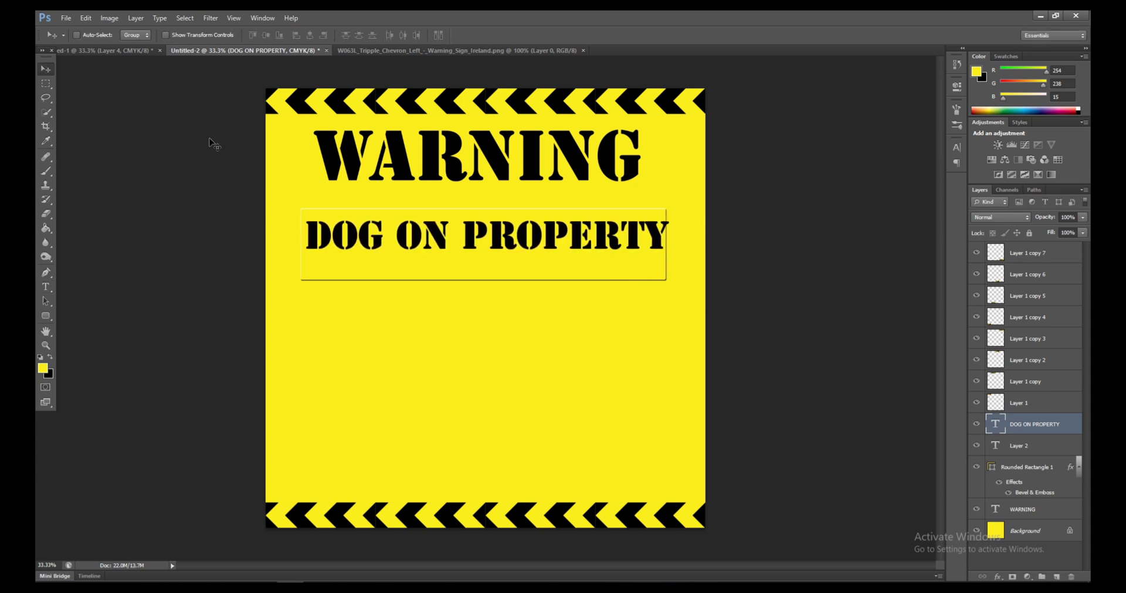
# - Reduce the whole "DOG ON PROPERTY" text to 46 pt
pyautogui.click(45, 287)
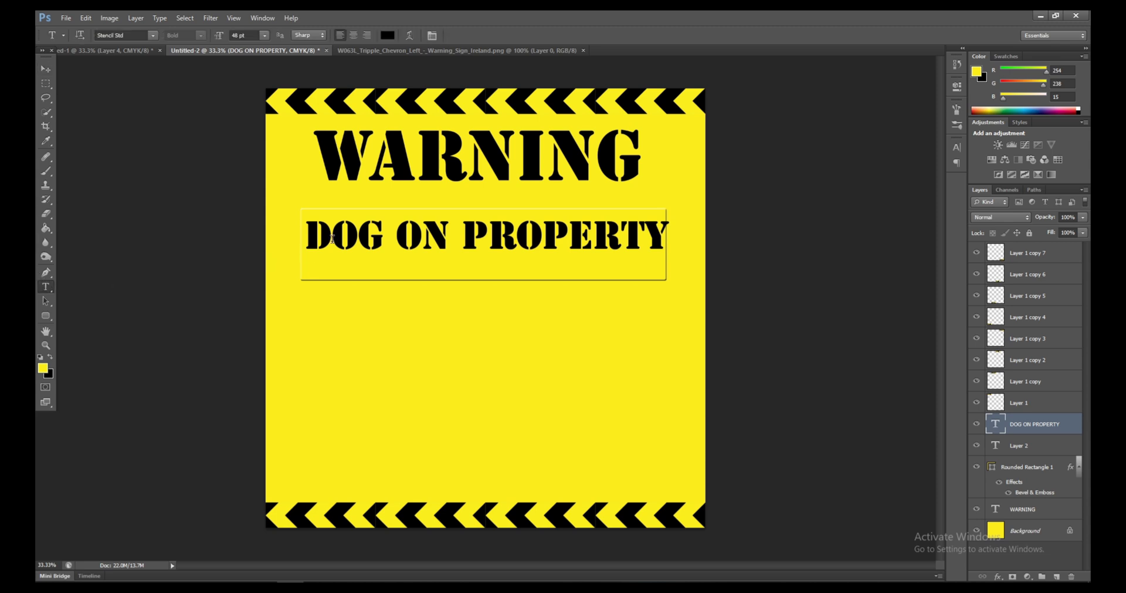
pyautogui.tripleClick(358, 233)
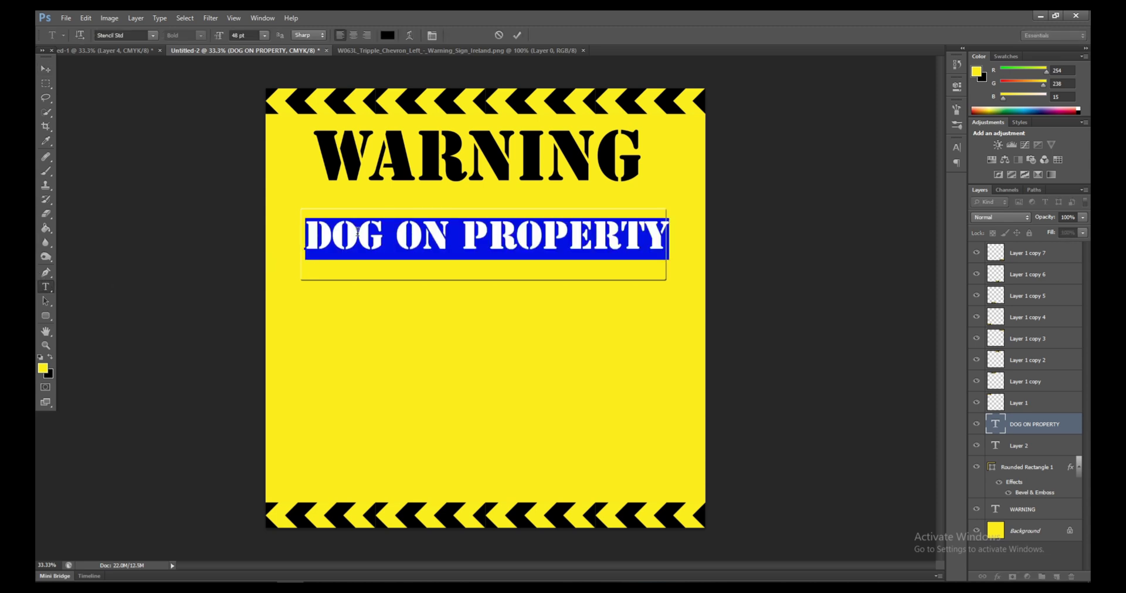
pyautogui.click(241, 35)
pyautogui.press('Down')
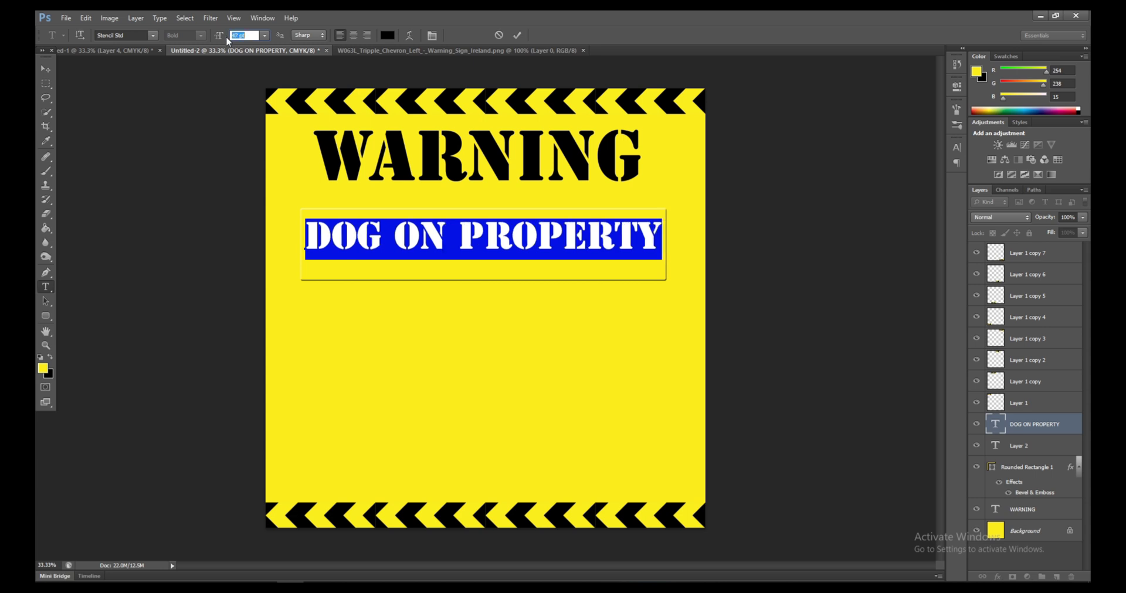
pyautogui.press('Down')
pyautogui.click(46, 68)
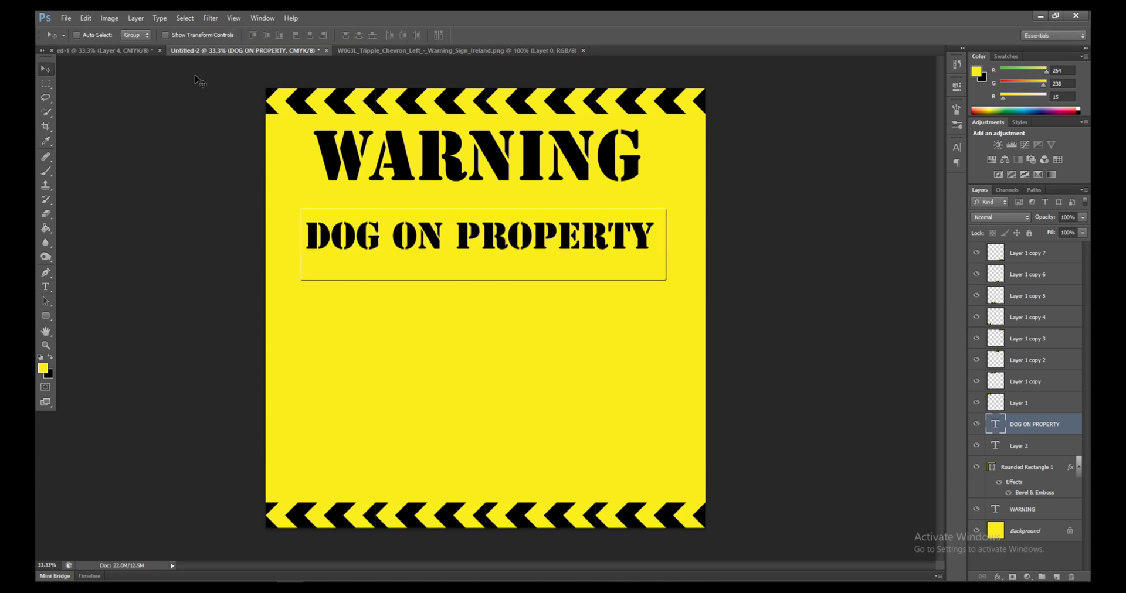
# - Nudge the "DOG ON PROPERTY" text slightly right and down to centre it inside the rounded rectangle
pyautogui.press('Right')
pyautogui.press('Right')
pyautogui.press('Right')
pyautogui.press('Right')
pyautogui.press('Right')
pyautogui.press('Right')
pyautogui.press('Right')
pyautogui.press('Right')
pyautogui.press('Right')
pyautogui.press('Right')
pyautogui.press('Right')
pyautogui.press('Right')
pyautogui.press('Right')
pyautogui.press('Right')
pyautogui.press('Right')
pyautogui.press('Right')
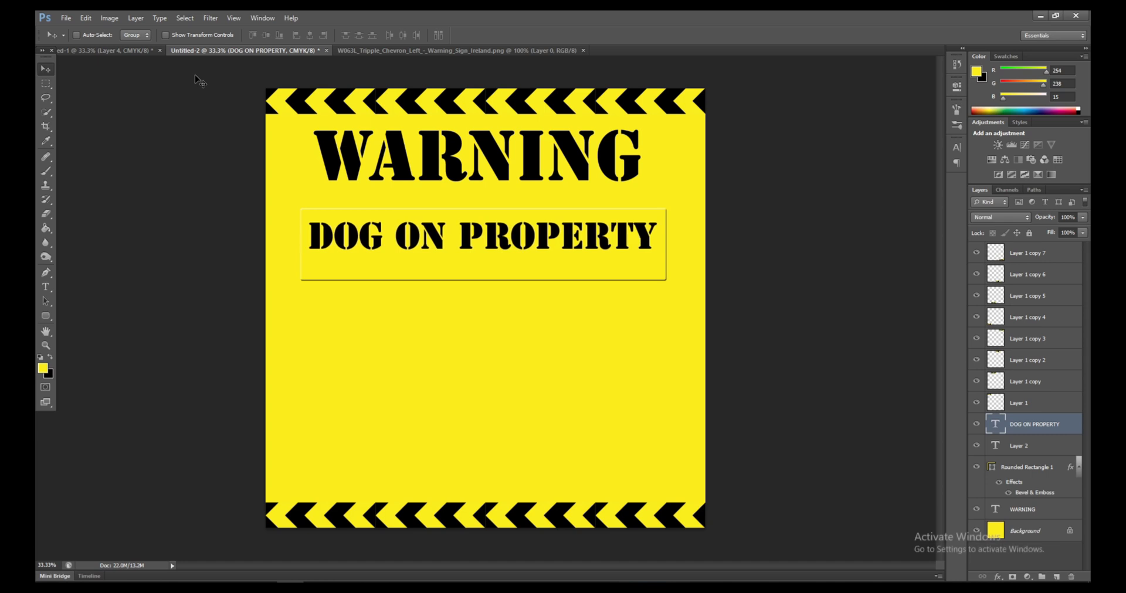
pyautogui.press('Down')
pyautogui.press('Down')
pyautogui.press('Down')
pyautogui.press('Down')
pyautogui.press('Down')
pyautogui.press('Down')
pyautogui.press('Down')
pyautogui.press('Down')
pyautogui.press('Down')
pyautogui.press('Down')
pyautogui.press('Down')
pyautogui.press('Right')
pyautogui.press('Right')
pyautogui.press('Down')
pyautogui.press('Down')
pyautogui.press('Down')
pyautogui.press('Down')
pyautogui.press('Down')
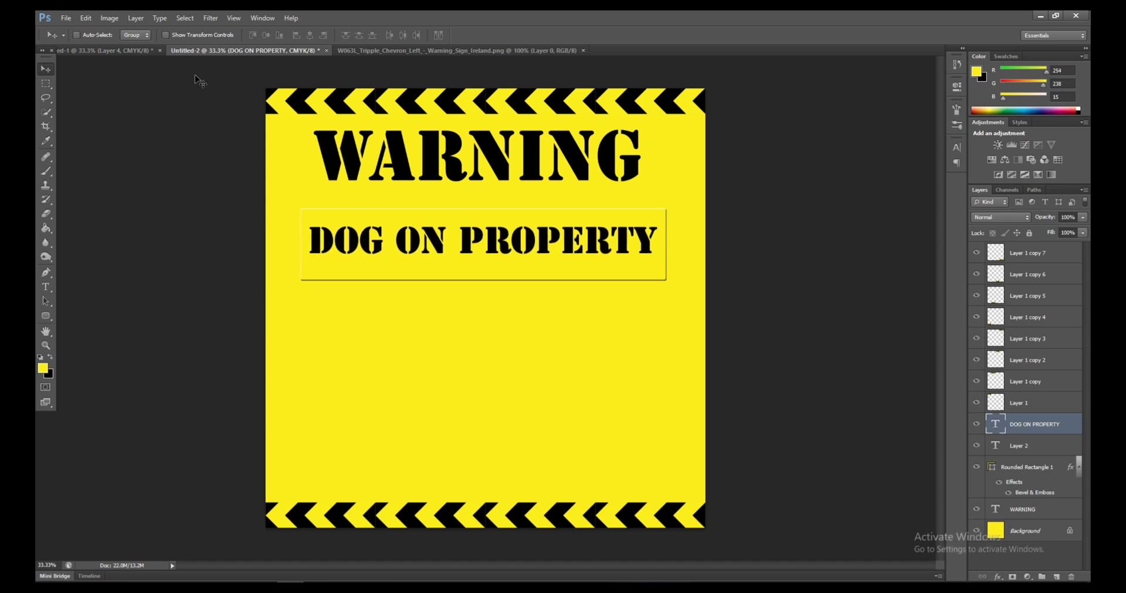
# - Change the fill of the rounded rectangle behind "DOG ON PROPERTY" to a dark olive yellow
pyautogui.click(1024, 467)
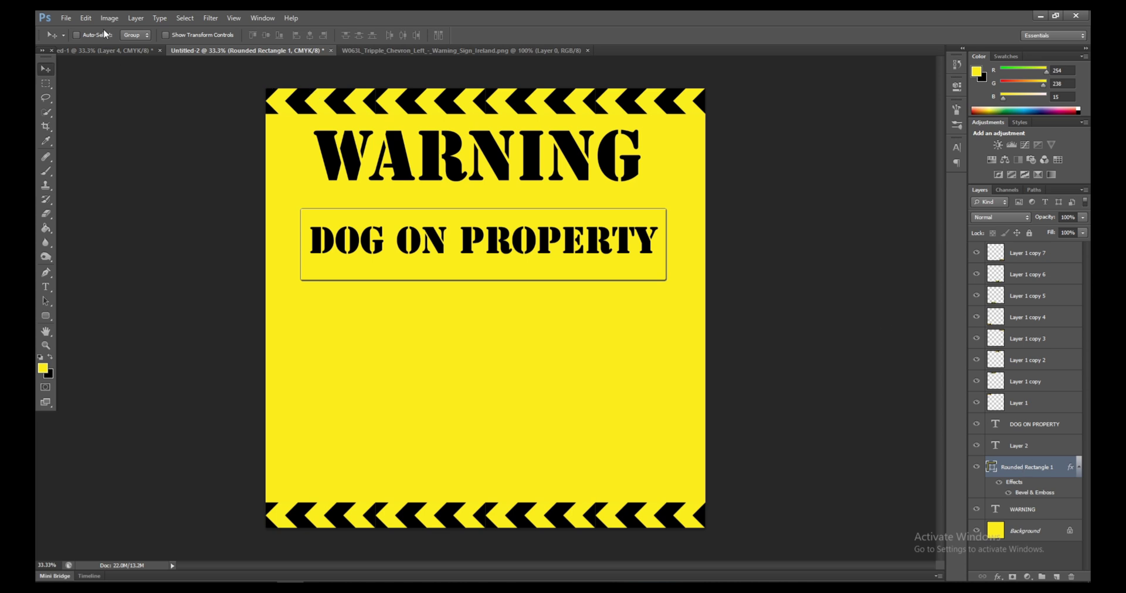
pyautogui.click(46, 316)
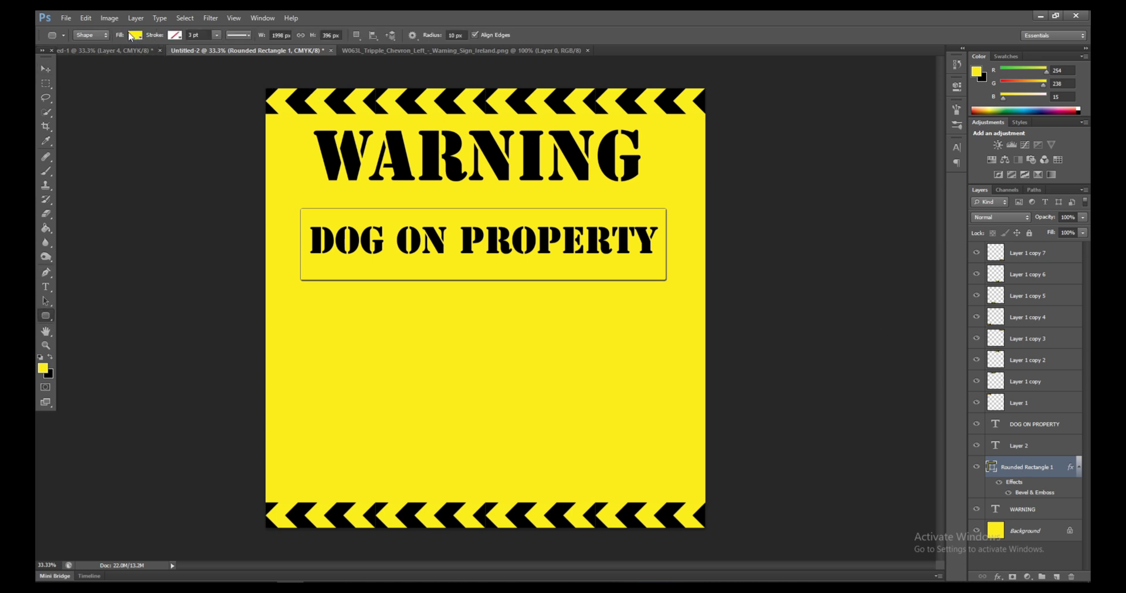
pyautogui.click(134, 35)
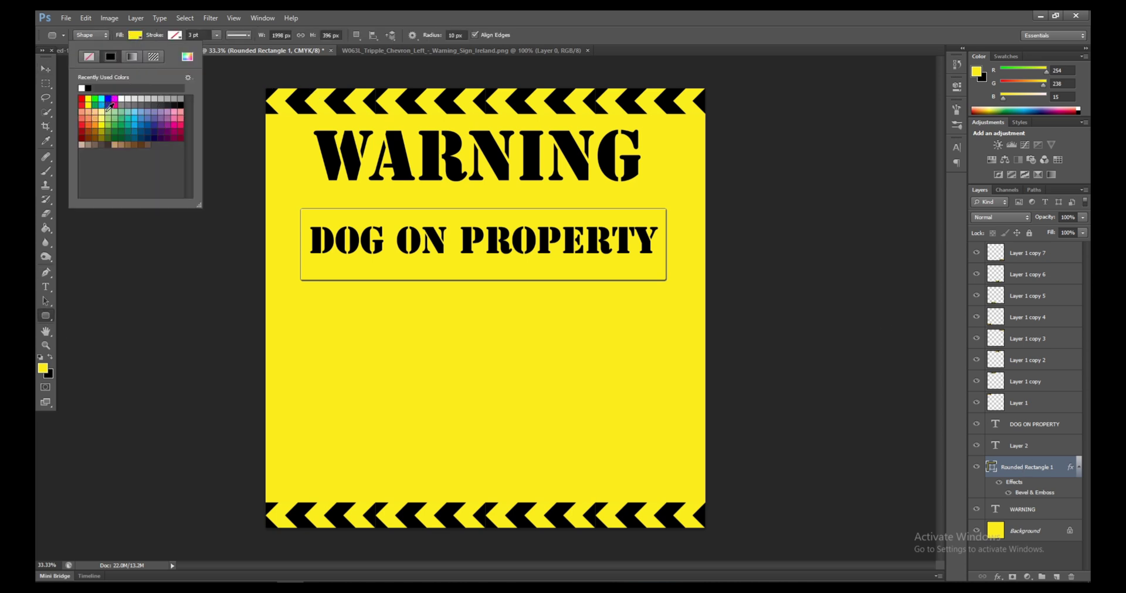
pyautogui.click(88, 119)
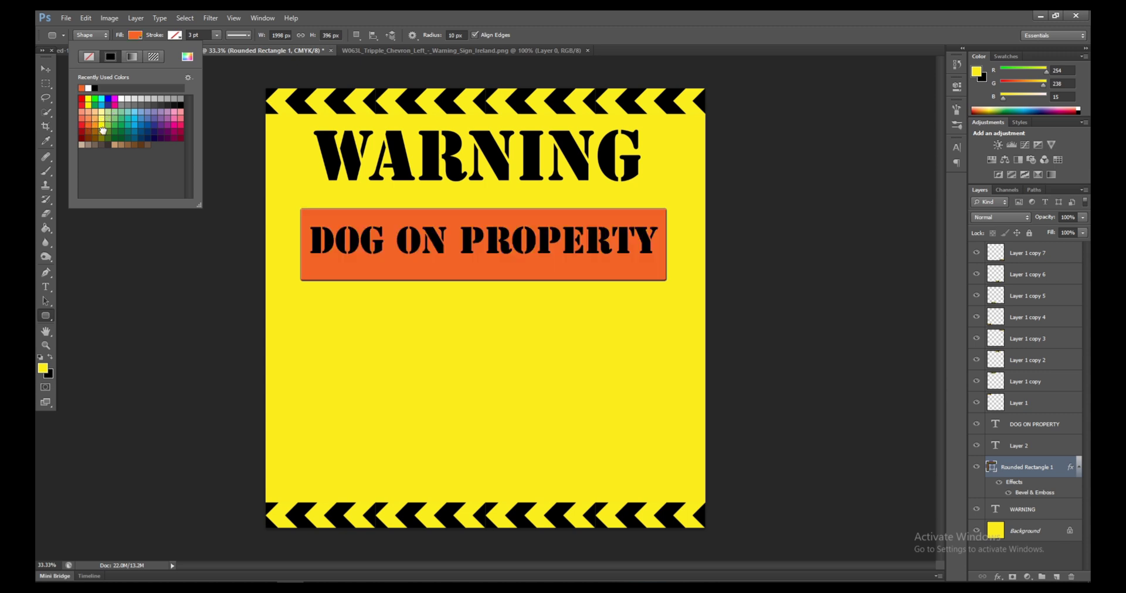
pyautogui.click(103, 133)
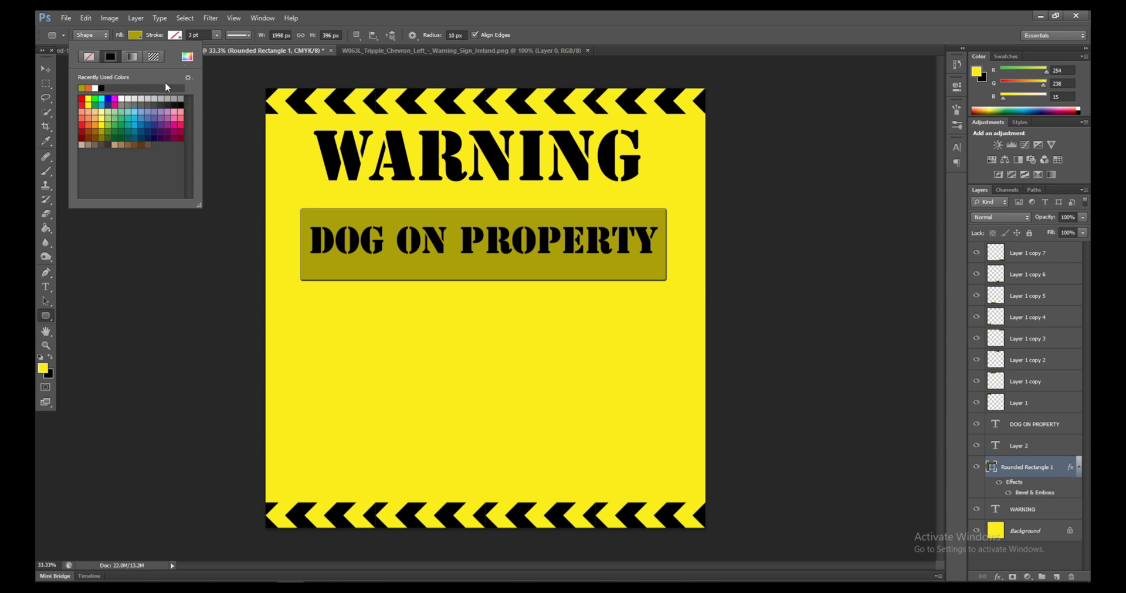
pyautogui.click(42, 71)
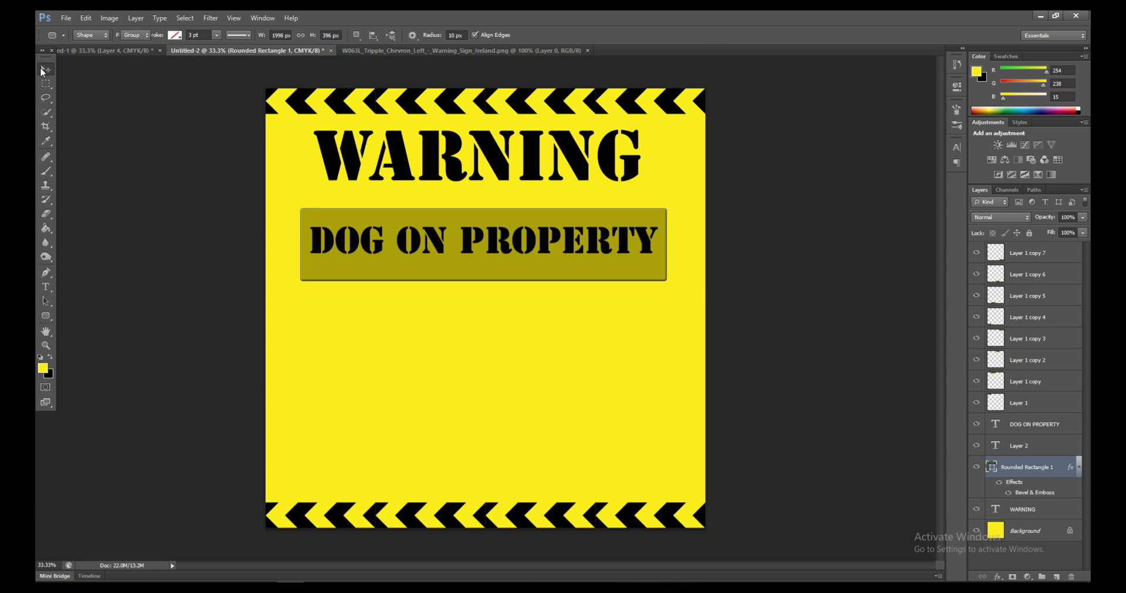
pyautogui.click(42, 70)
# - Close the W063L_Tripple_Chevron_Left_-_Warning_Sign_Ireland.png document
pyautogui.click(1037, 448)
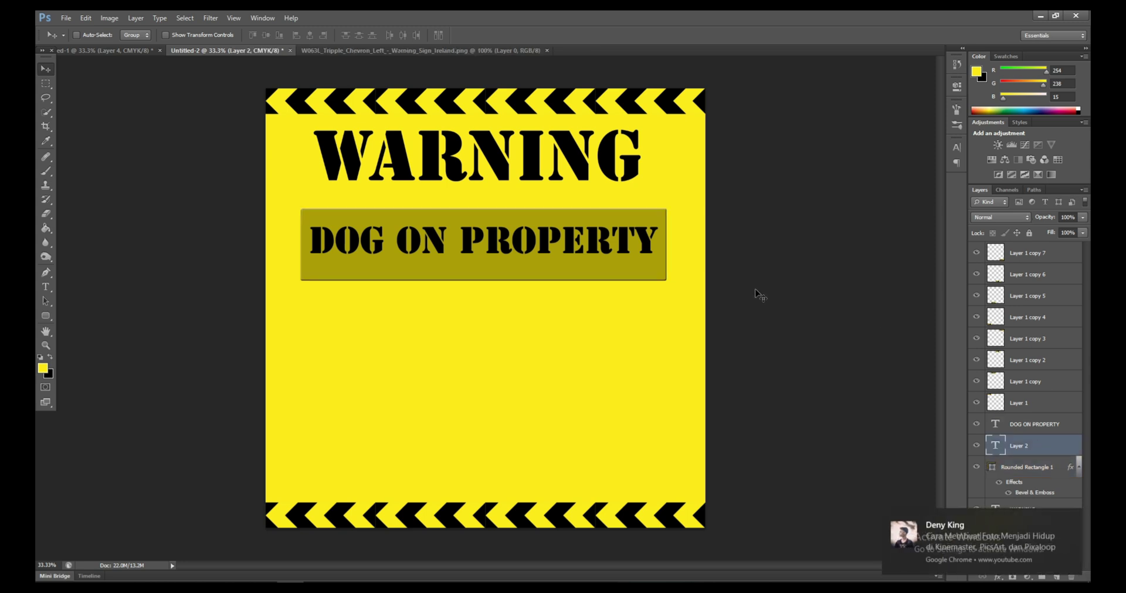
pyautogui.click(343, 52)
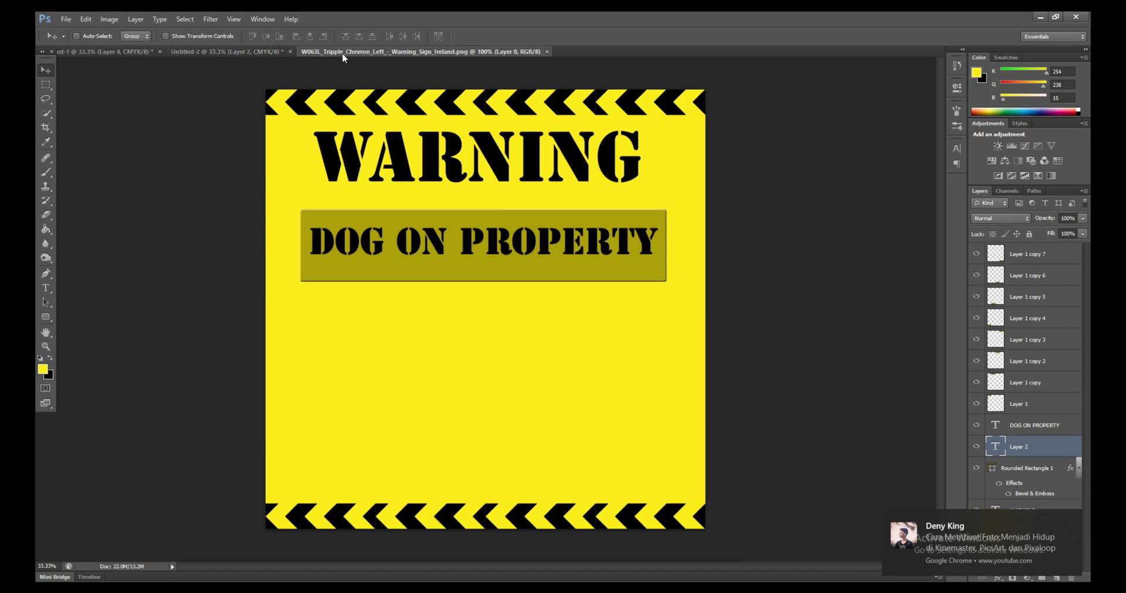
pyautogui.click(547, 52)
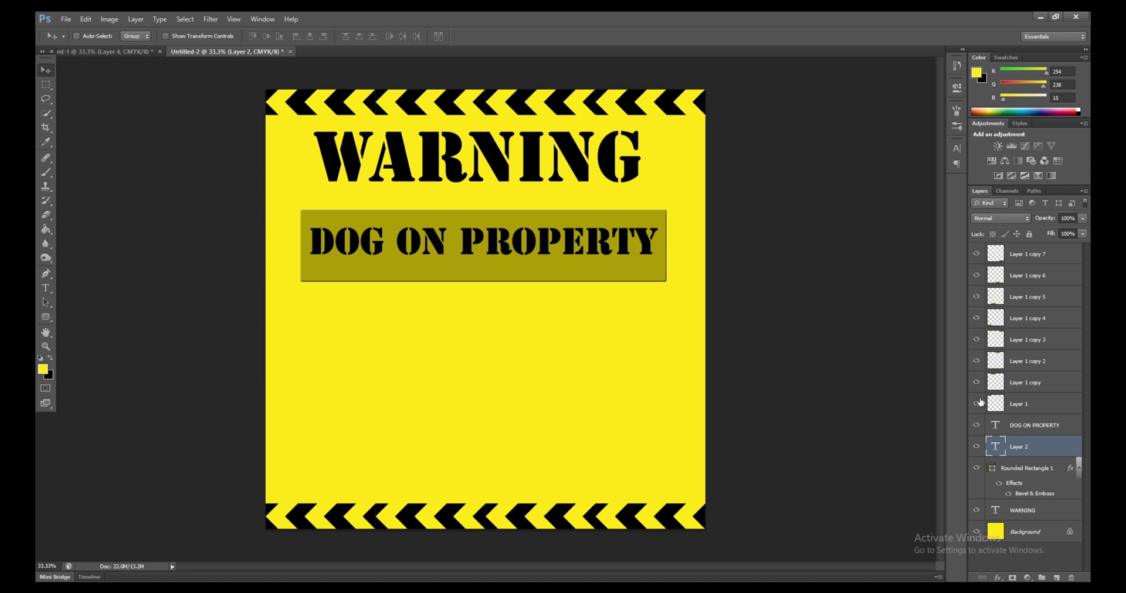
# - Copy the coloured German Shepherd head from the "BEWARE OF BRUNO" banner into the square sign below the plate, placing its layer directly above WARNING
pyautogui.click(1035, 509)
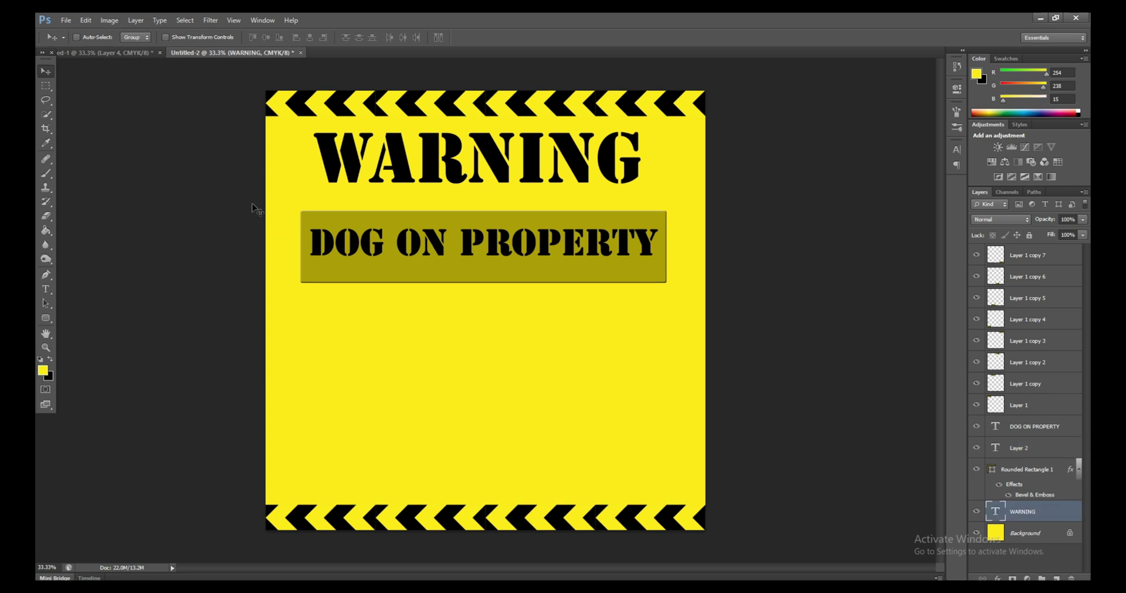
pyautogui.click(118, 51)
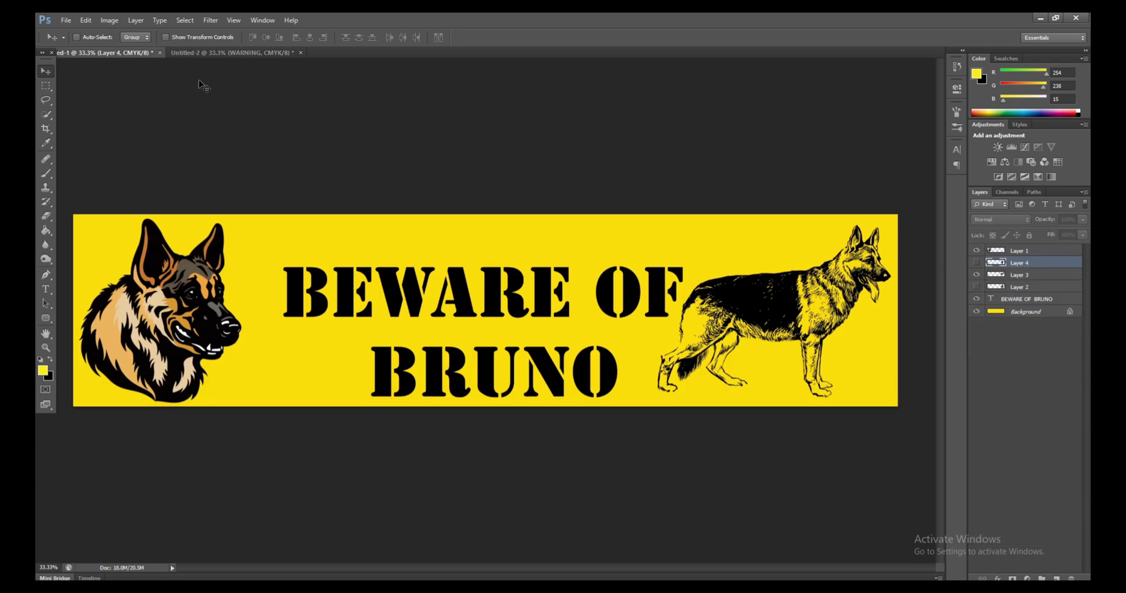
pyautogui.rightClick(181, 281)
pyautogui.click(206, 284)
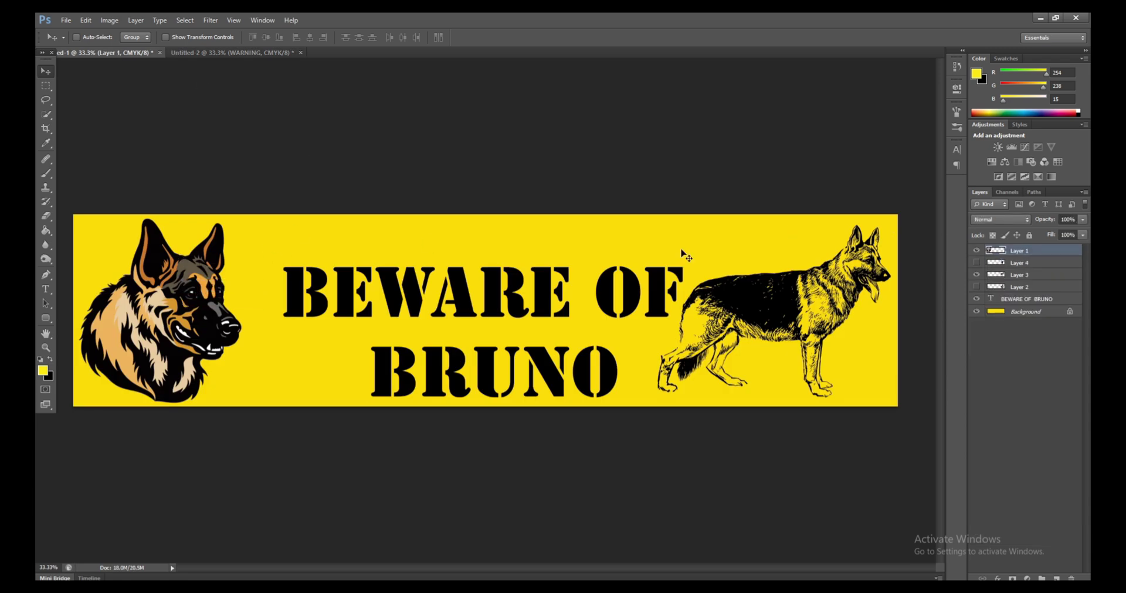
pyautogui.moveTo(205, 281); pyautogui.dragTo(464, 346)
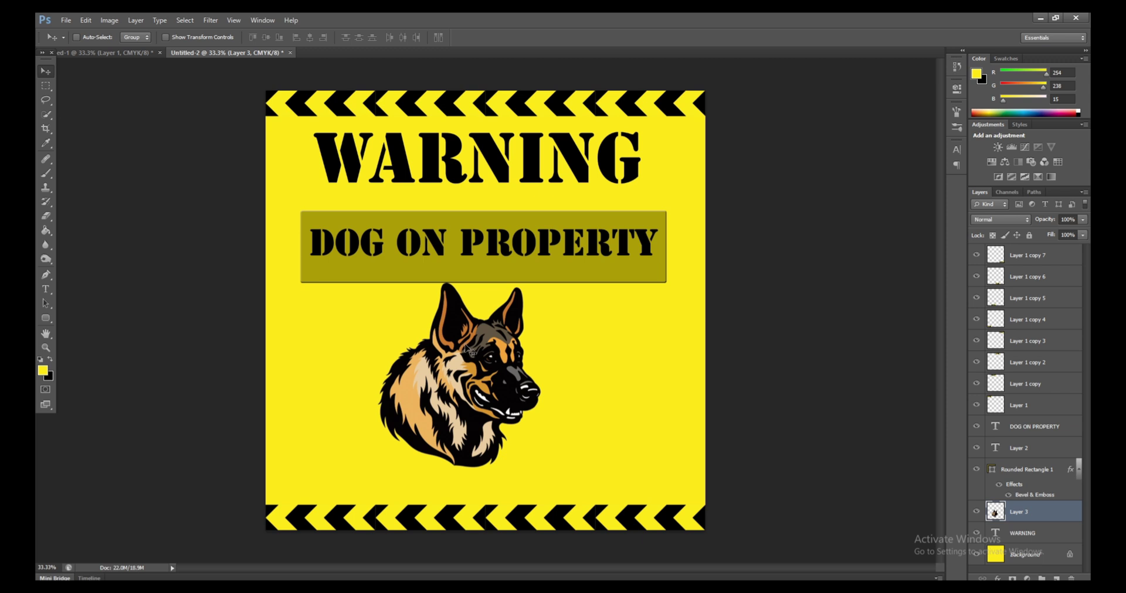
# - Delete the empty text layer Layer 2 and move the "DOG ON PROPERTY" text and rounded rectangle together up to just beneath "WARNING"
pyautogui.click(1032, 470)
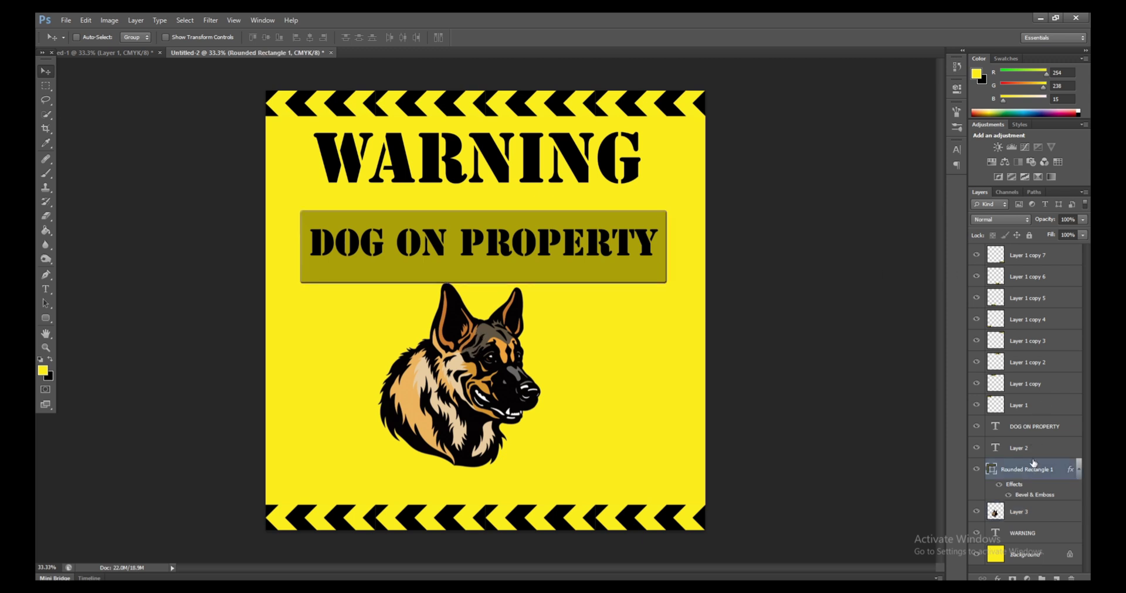
pyautogui.keyDown('ctrl'); pyautogui.click(1035, 428); pyautogui.keyUp('ctrl')
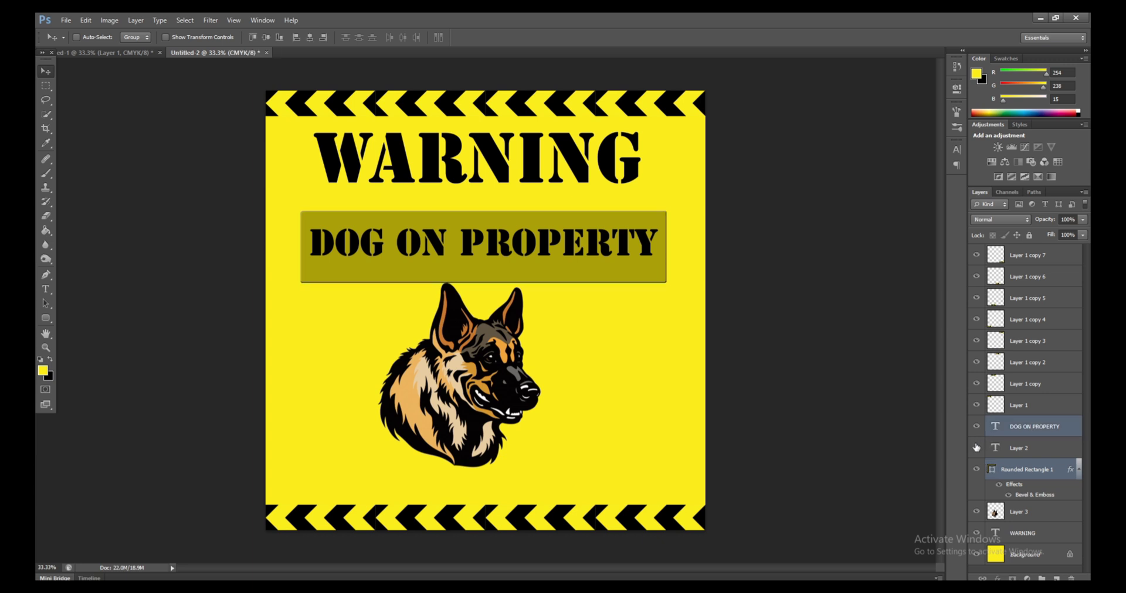
pyautogui.keyDown('ctrl'); pyautogui.click(1030, 423); pyautogui.keyUp('ctrl')
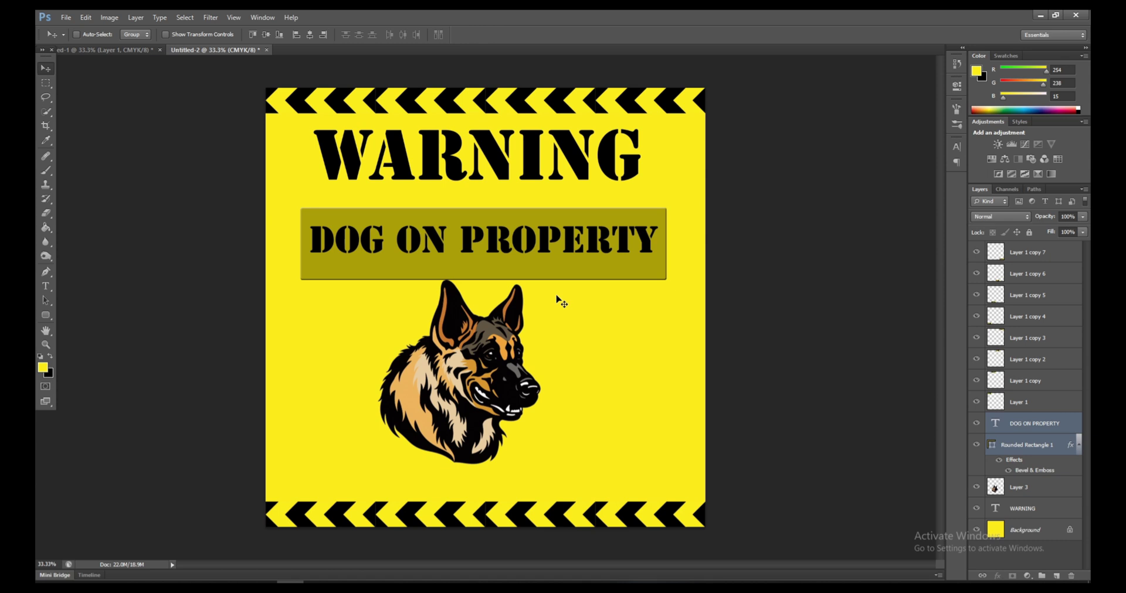
pyautogui.hotkey('shift', 'Up')
pyautogui.hotkey('shift', 'Up')
pyautogui.hotkey('shift', 'Up')
pyautogui.hotkey('shift', 'Up')
pyautogui.hotkey('shift', 'Up')
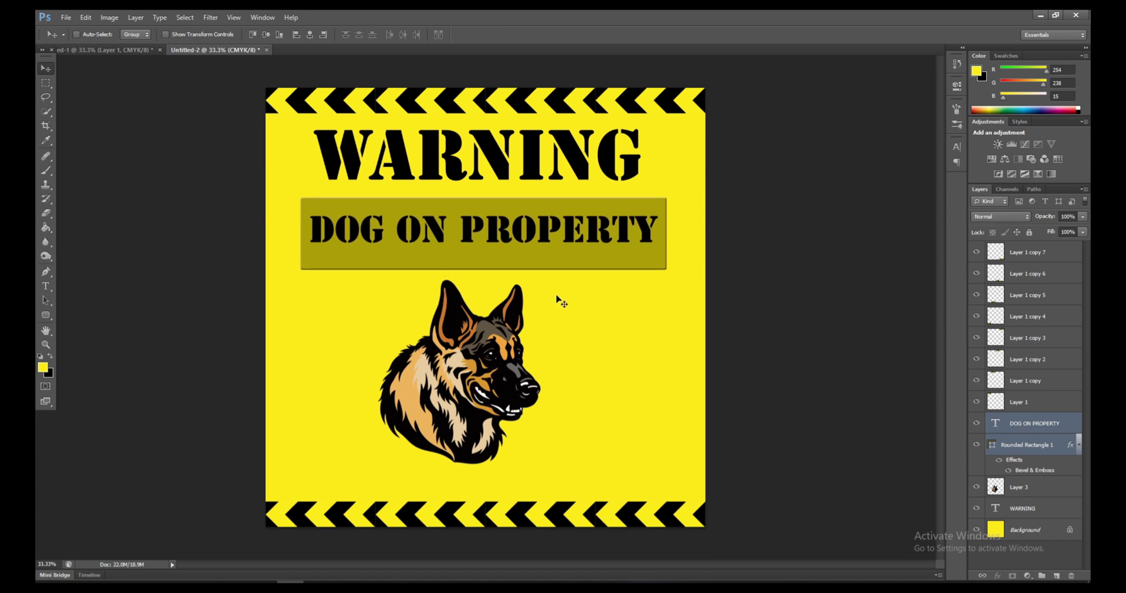
pyautogui.press('Up')
pyautogui.press('Up')
pyautogui.press('Up')
pyautogui.press('Up')
pyautogui.press('Up')
pyautogui.press('Up')
pyautogui.press('Up')
pyautogui.press('Up')
pyautogui.press('Up')
pyautogui.press('Up')
pyautogui.press('Up')
pyautogui.press('Up')
pyautogui.press('Up')
pyautogui.press('Up')
pyautogui.press('Up')
pyautogui.press('Up')
pyautogui.press('Up')
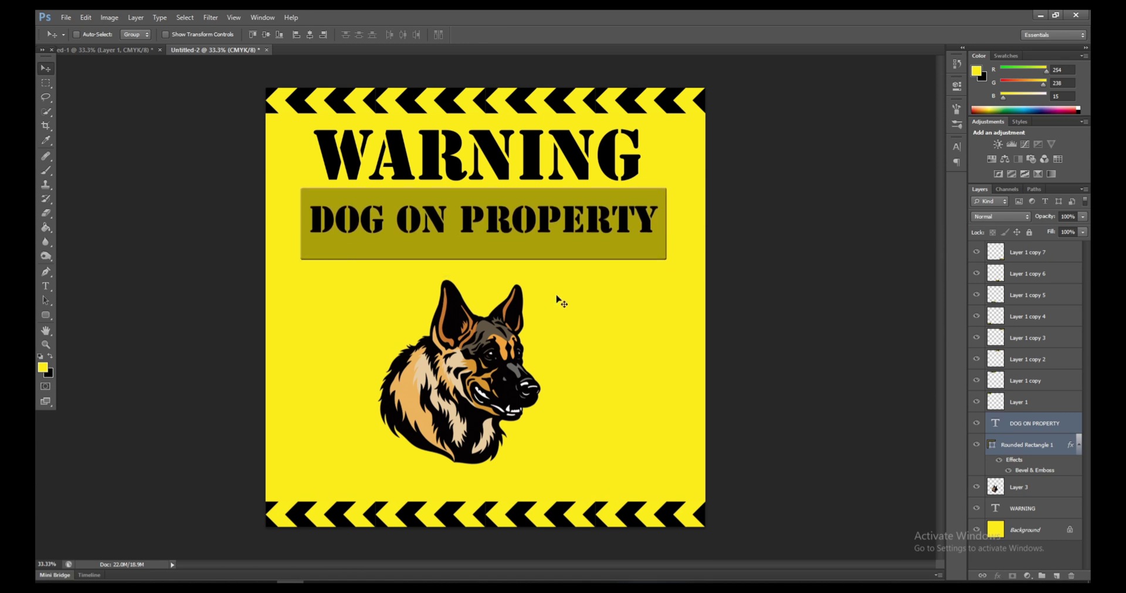
# - Move the dog head up to just below the "DOG ON PROPERTY" plate and nudge it slightly right
pyautogui.click(1027, 491)
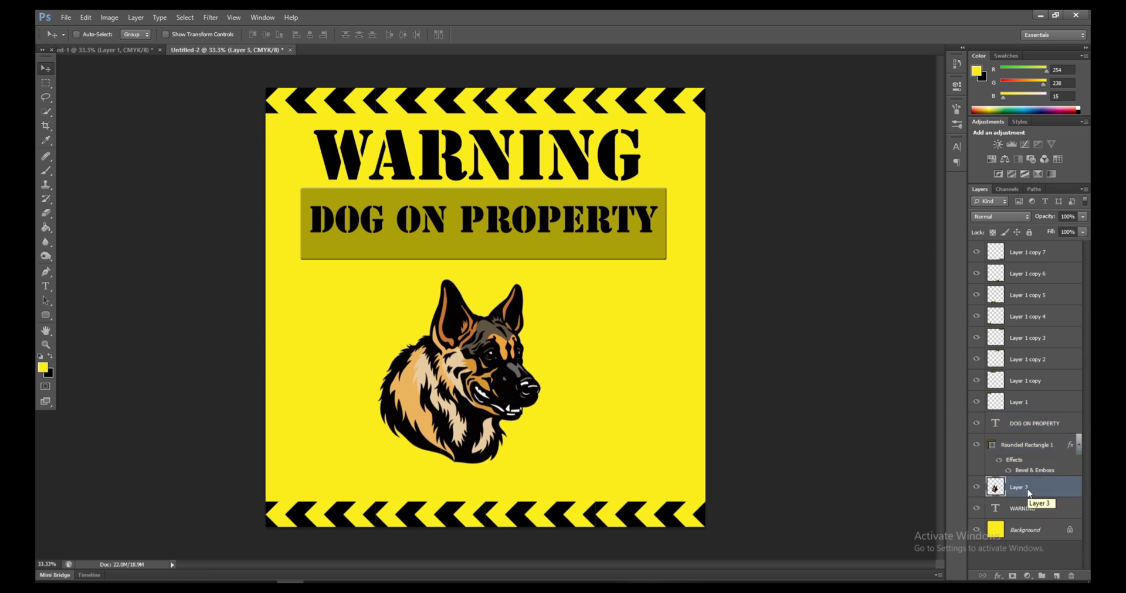
pyautogui.press('Up')
pyautogui.press('Up')
pyautogui.press('Up')
pyautogui.press('Up')
pyautogui.press('Up')
pyautogui.press('Up')
pyautogui.press('Up')
pyautogui.press('Up')
pyautogui.press('Up')
pyautogui.press('Up')
pyautogui.press('Up')
pyautogui.press('Up')
pyautogui.press('Up')
pyautogui.press('Up')
pyautogui.press('Up')
pyautogui.press('Up')
pyautogui.press('Up')
pyautogui.press('Up')
pyautogui.press('Up')
pyautogui.press('Up')
pyautogui.press('Up')
pyautogui.press('Up')
pyautogui.press('Up')
pyautogui.press('Up')
pyautogui.press('Up')
pyautogui.press('Up')
pyautogui.press('Up')
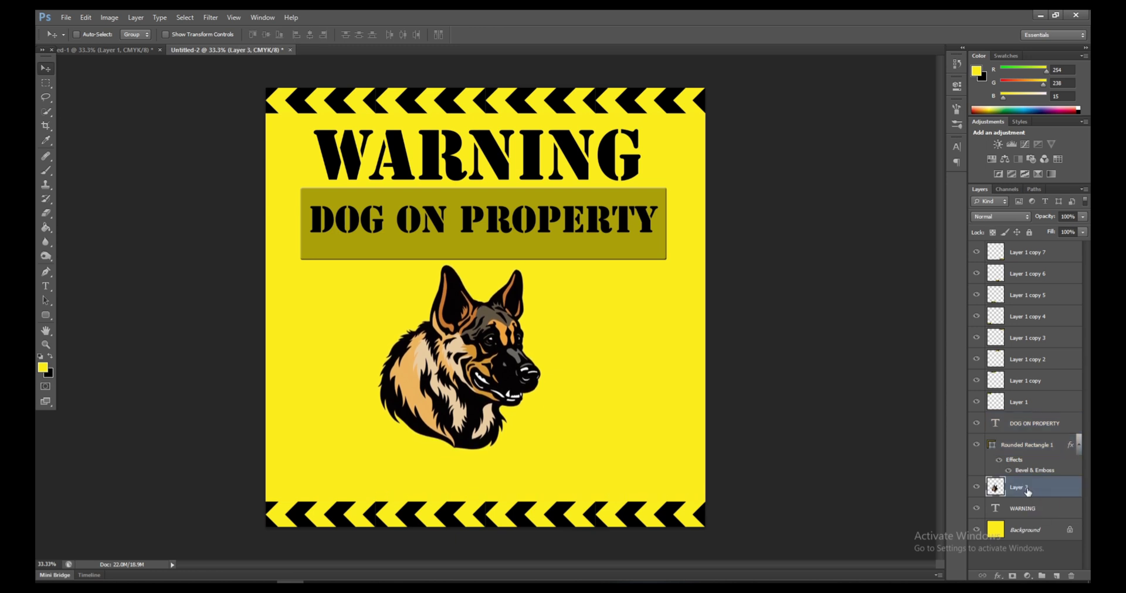
pyautogui.press('Right')
pyautogui.press('Right')
pyautogui.press('Right')
pyautogui.press('Right')
pyautogui.press('Right')
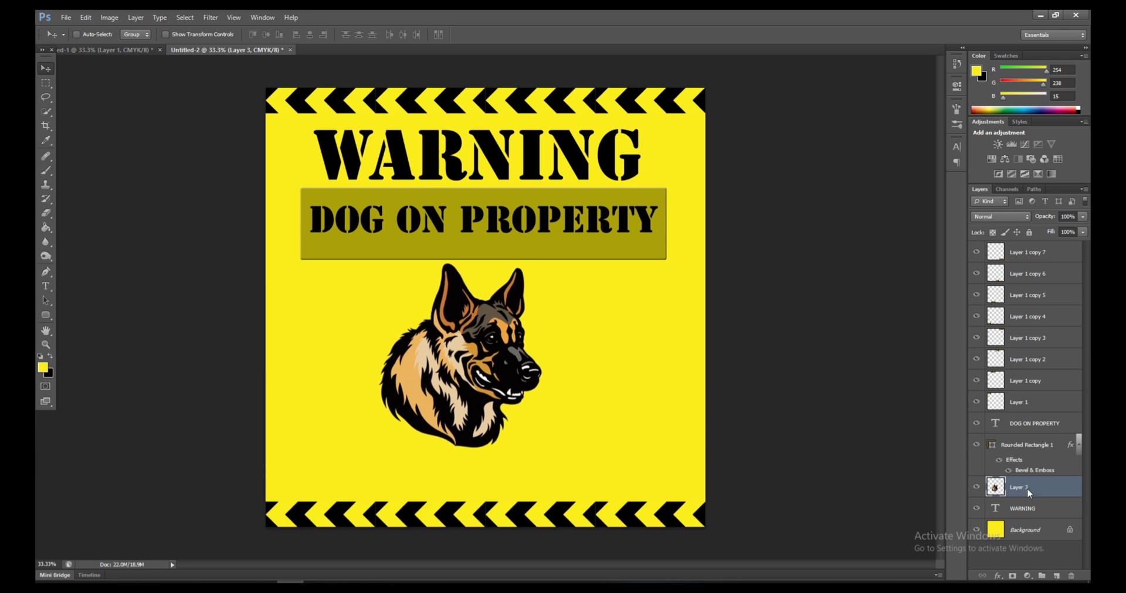
# - Scale the dog head down to about 80%, keeping its upper-right corner in place, and apply the transformation
pyautogui.click(185, 33)
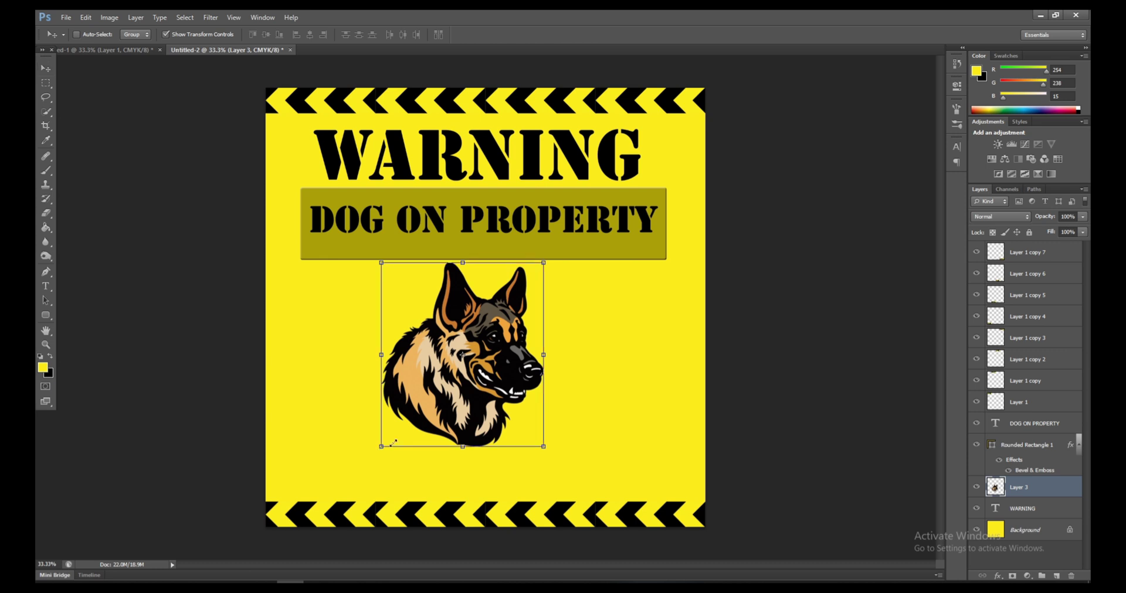
pyautogui.moveTo(379, 450); pyautogui.dragTo(414, 418)
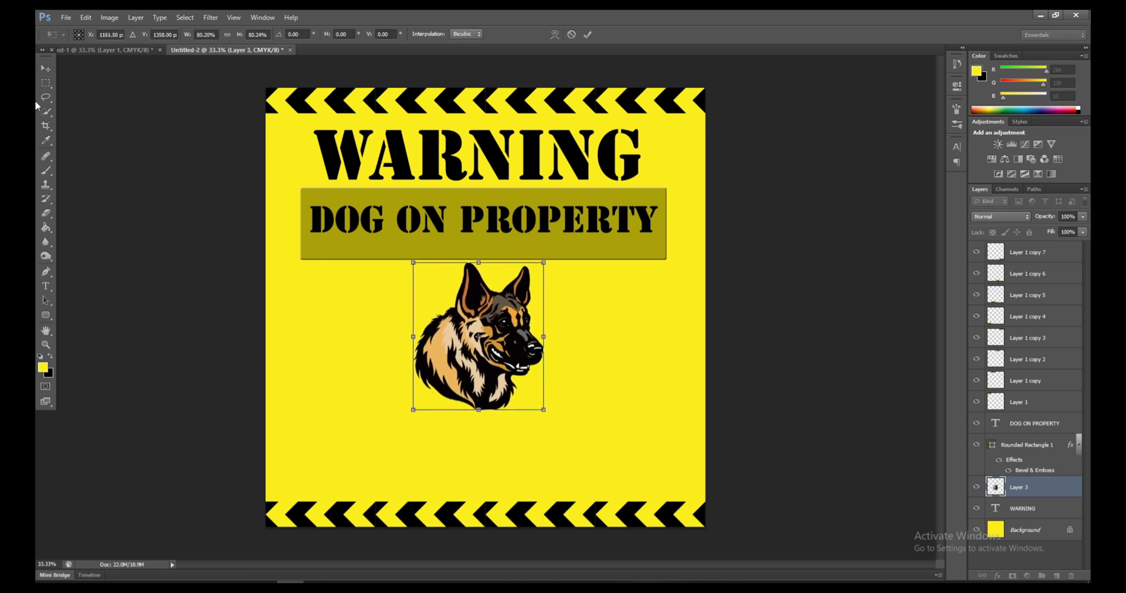
pyautogui.click(46, 68)
pyautogui.click(522, 230)
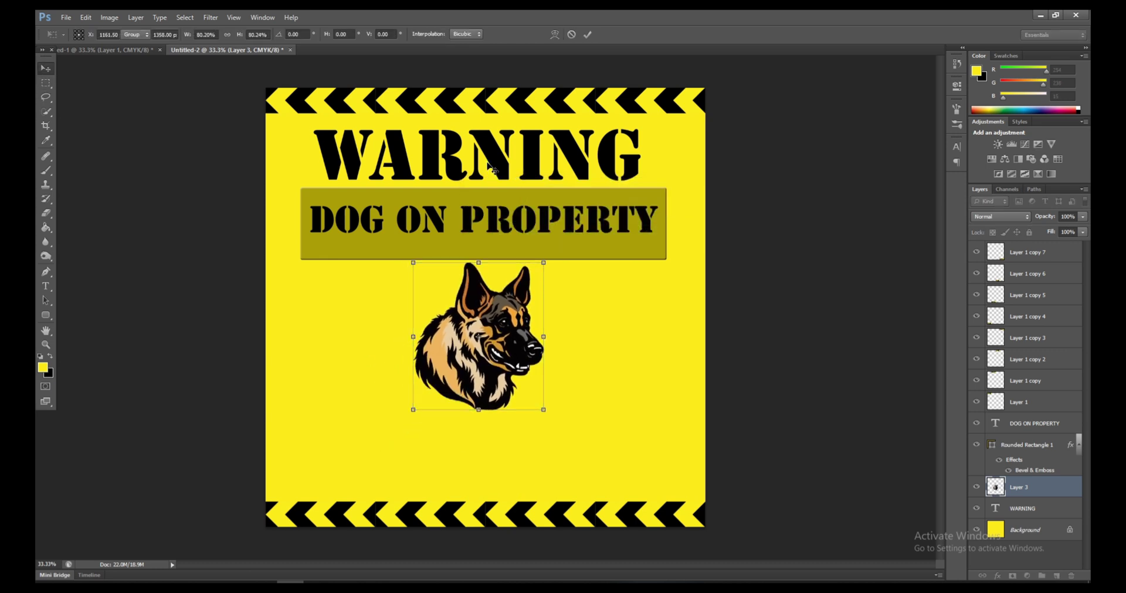
pyautogui.click(200, 34)
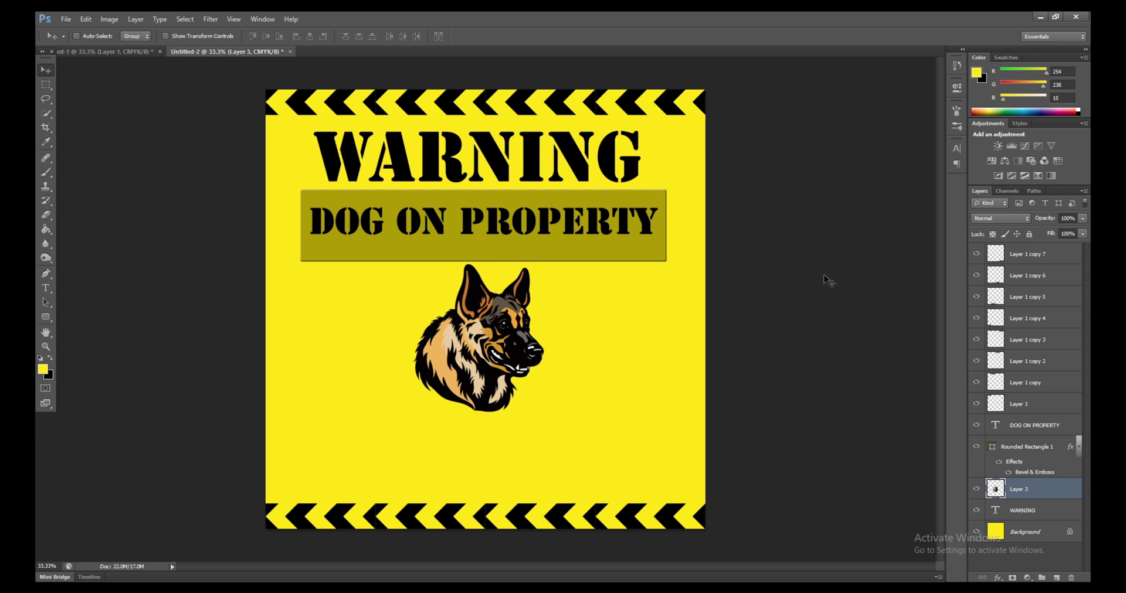
# - Scale the "DOG ON PROPERTY" text and its rounded rectangle together down to about 76%, apply the transformation and hide the transform controls
pyautogui.click(1033, 452)
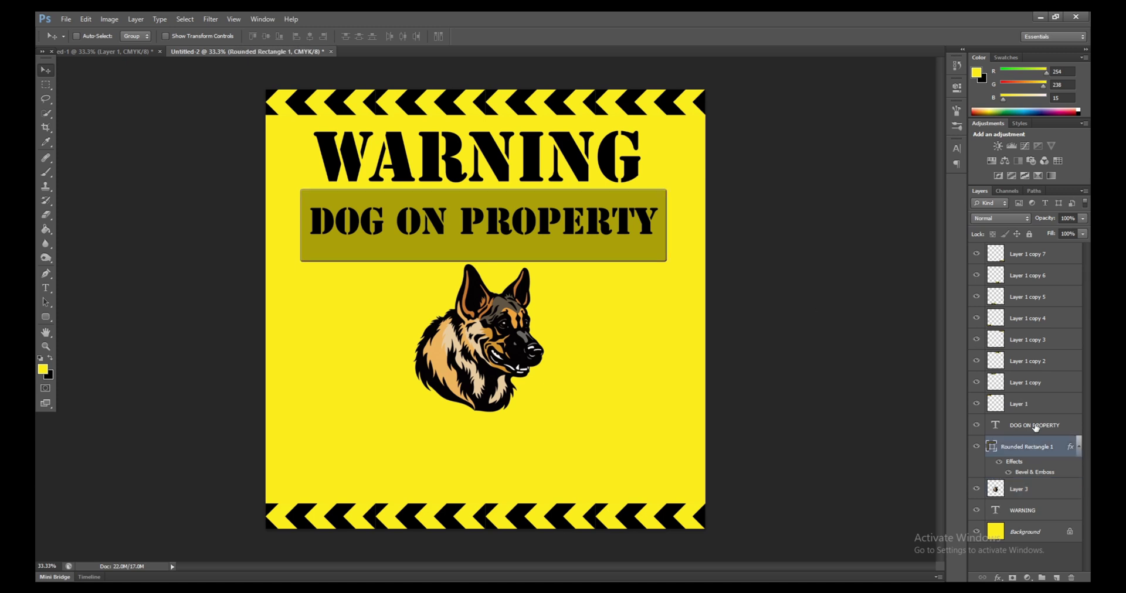
pyautogui.keyDown('shift'); pyautogui.click(1035, 425); pyautogui.keyUp('shift')
pyautogui.click(170, 37)
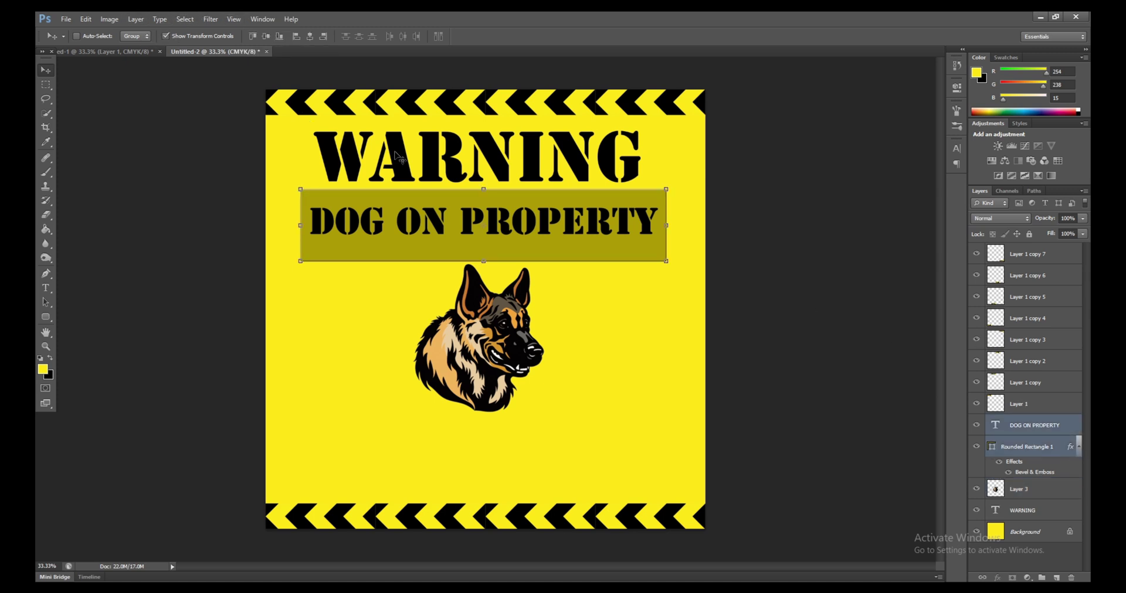
pyautogui.moveTo(667, 263); pyautogui.dragTo(607, 237)
pyautogui.moveTo(596, 233); pyautogui.dragTo(582, 230)
pyautogui.click(42, 71)
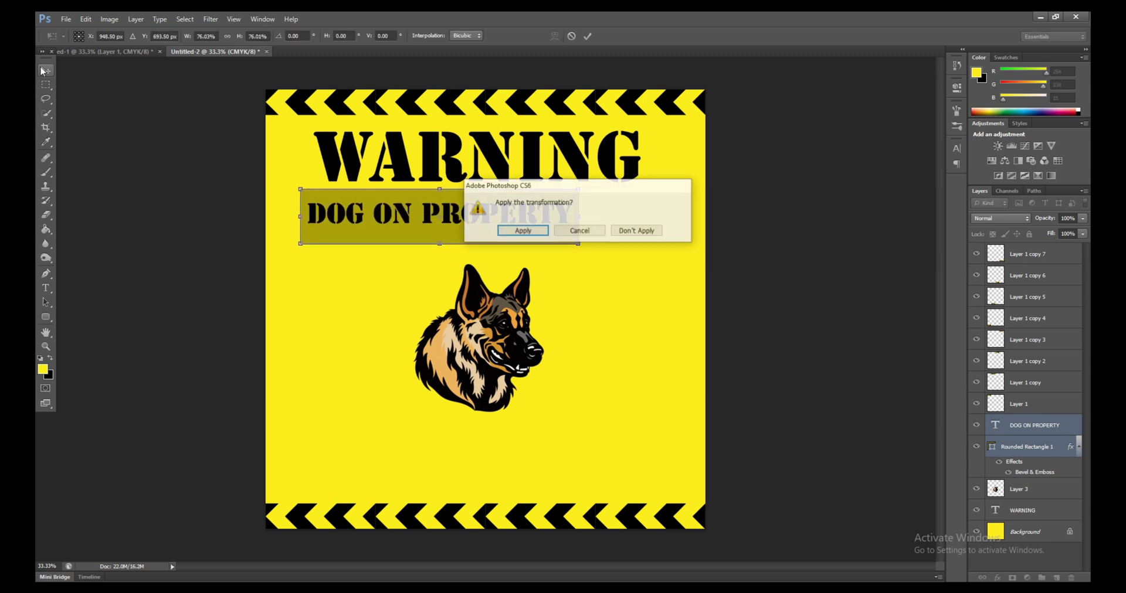
pyautogui.click(548, 230)
pyautogui.click(166, 36)
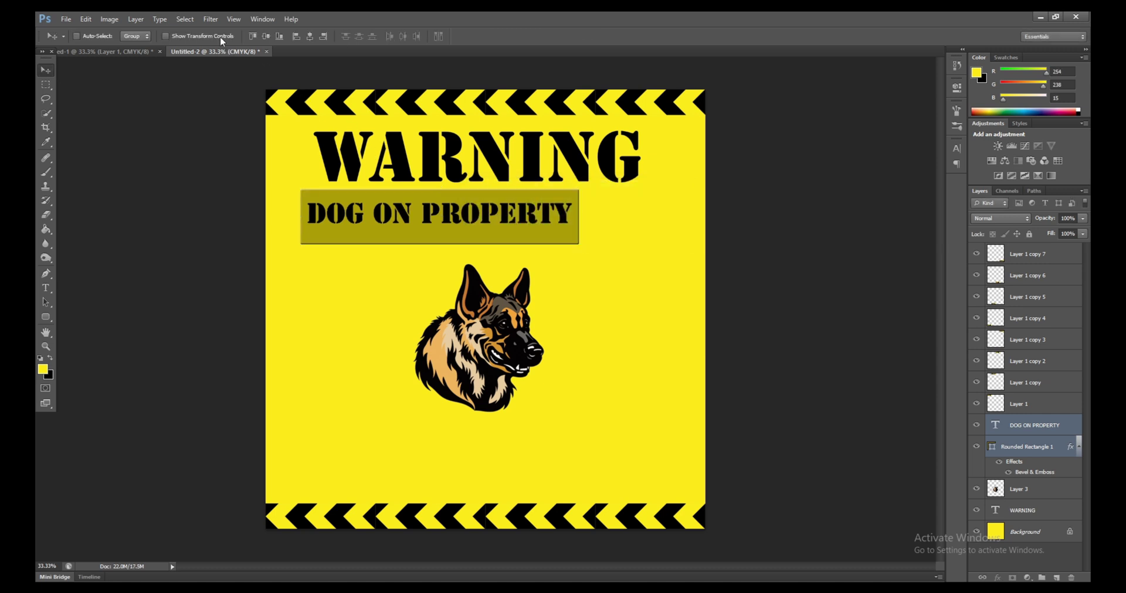
# - Move the "DOG ON PROPERTY" text and its rounded rectangle together to the right so they sit centred beneath "WARNING"
pyautogui.hotkey('shift', 'Right')
pyautogui.hotkey('shift', 'Right')
pyautogui.hotkey('shift', 'Right')
pyautogui.hotkey('shift', 'Right')
pyautogui.hotkey('shift', 'Right')
pyautogui.hotkey('shift', 'Right')
pyautogui.hotkey('shift', 'Right')
pyautogui.hotkey('shift', 'Right')
pyautogui.hotkey('shift', 'Right')
pyautogui.hotkey('shift', 'Right')
pyautogui.hotkey('shift', 'Right')
pyautogui.hotkey('shift', 'Right')
pyautogui.hotkey('shift', 'Right')
pyautogui.hotkey('shift', 'Right')
pyautogui.hotkey('shift', 'Right')
pyautogui.hotkey('shift', 'Right')
pyautogui.hotkey('shift', 'Right')
pyautogui.hotkey('shift', 'Right')
pyautogui.hotkey('shift', 'Right')
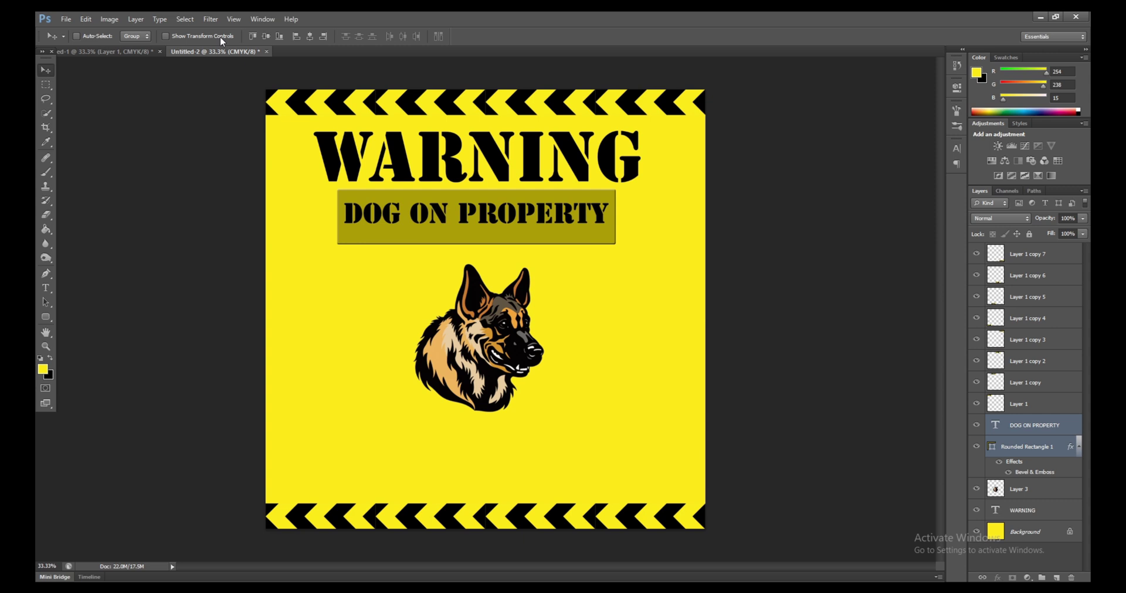
# - Move the dog head on Layer 3 up until its ears sit just beneath the "DOG ON PROPERTY" plate
pyautogui.click(1024, 496)
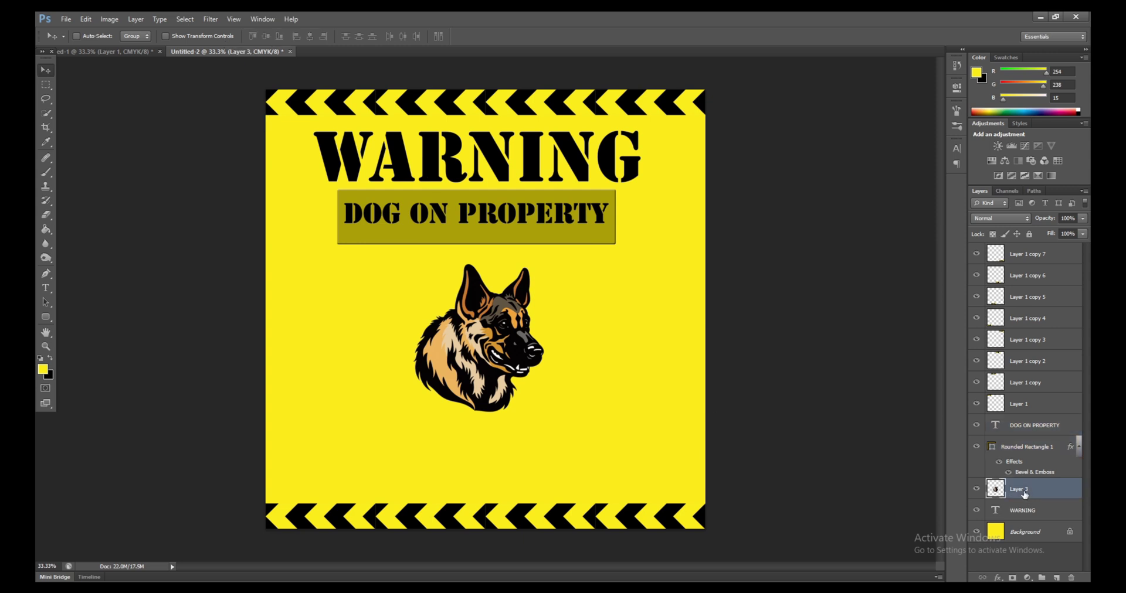
pyautogui.hotkey('shift', 'Up')
pyautogui.hotkey('shift', 'Up')
pyautogui.hotkey('shift', 'Up')
pyautogui.hotkey('shift', 'Up')
pyautogui.hotkey('shift', 'Up')
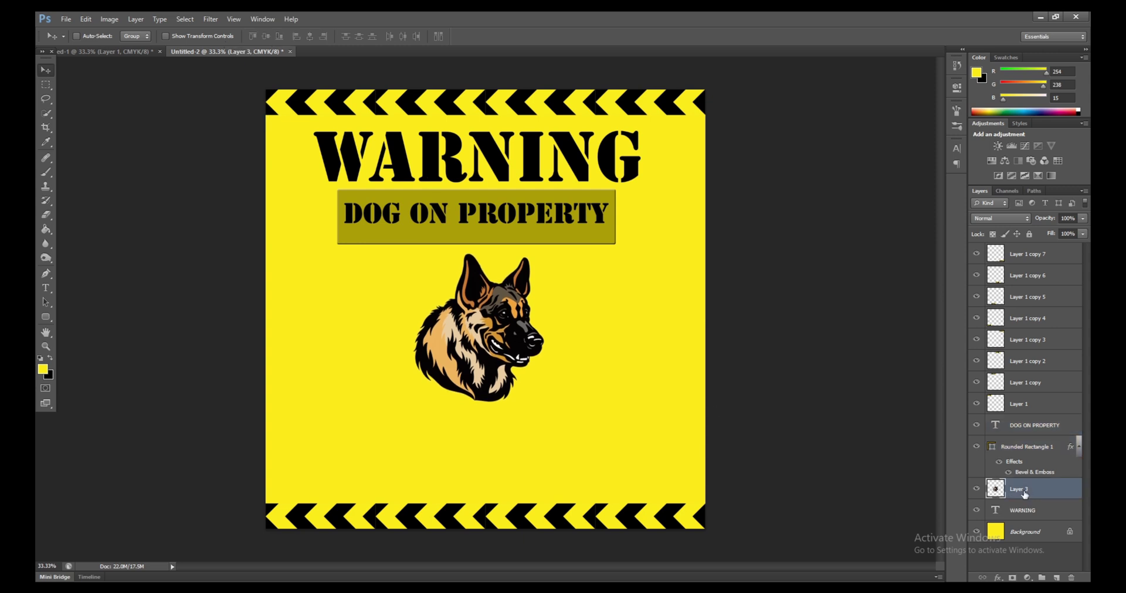
pyautogui.hotkey('shift', 'Up')
pyautogui.hotkey('shift', 'Up')
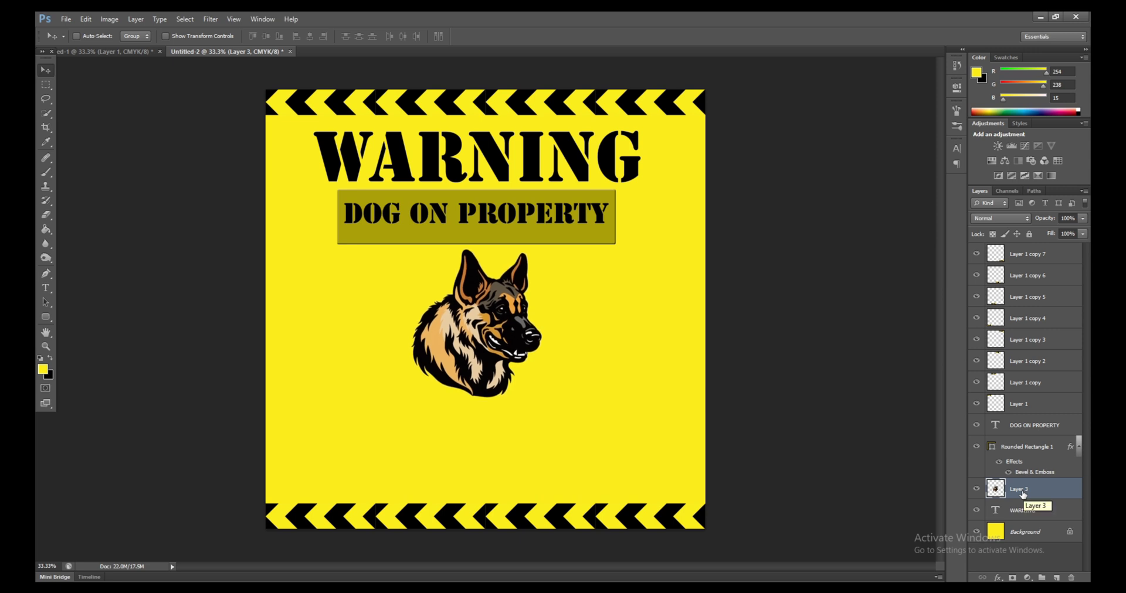
# - Add the two-line text "DO NOT ENTER WITHOUT / OWNERS PERMISSION" at 10 pt below the dog head
pyautogui.press('t')
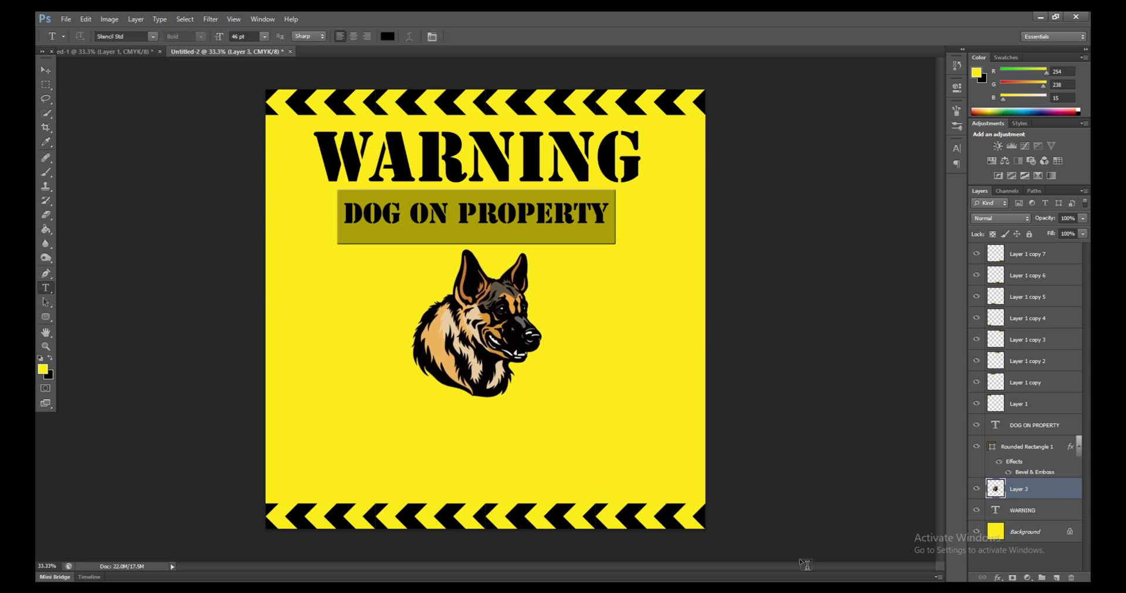
pyautogui.click(262, 36)
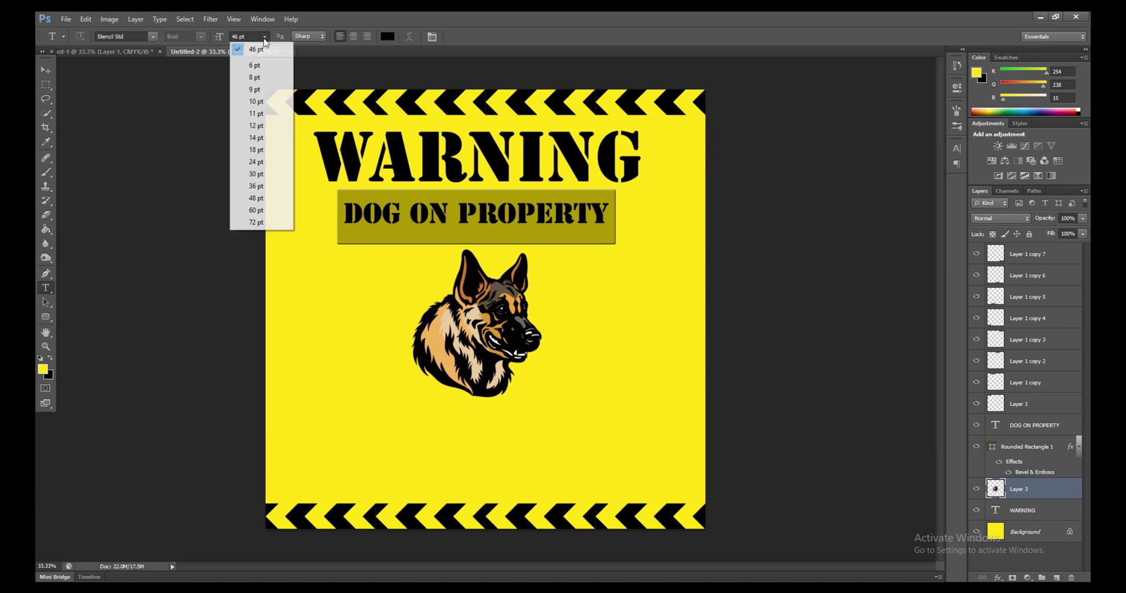
pyautogui.click(258, 103)
pyautogui.click(328, 417)
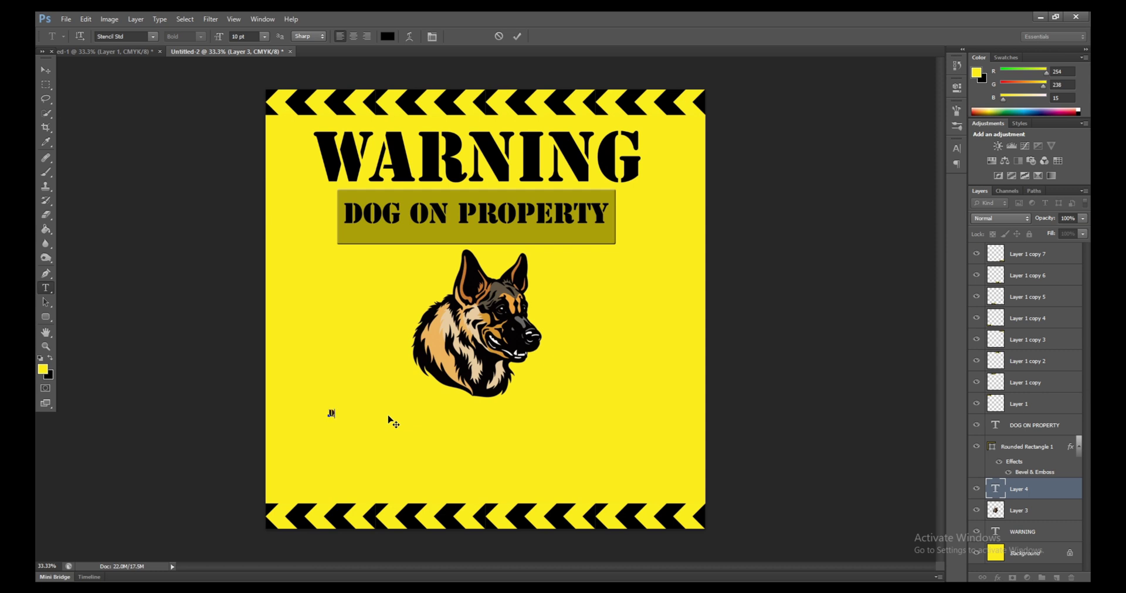
pyautogui.write('DO NOT ENTER WITHOUT')
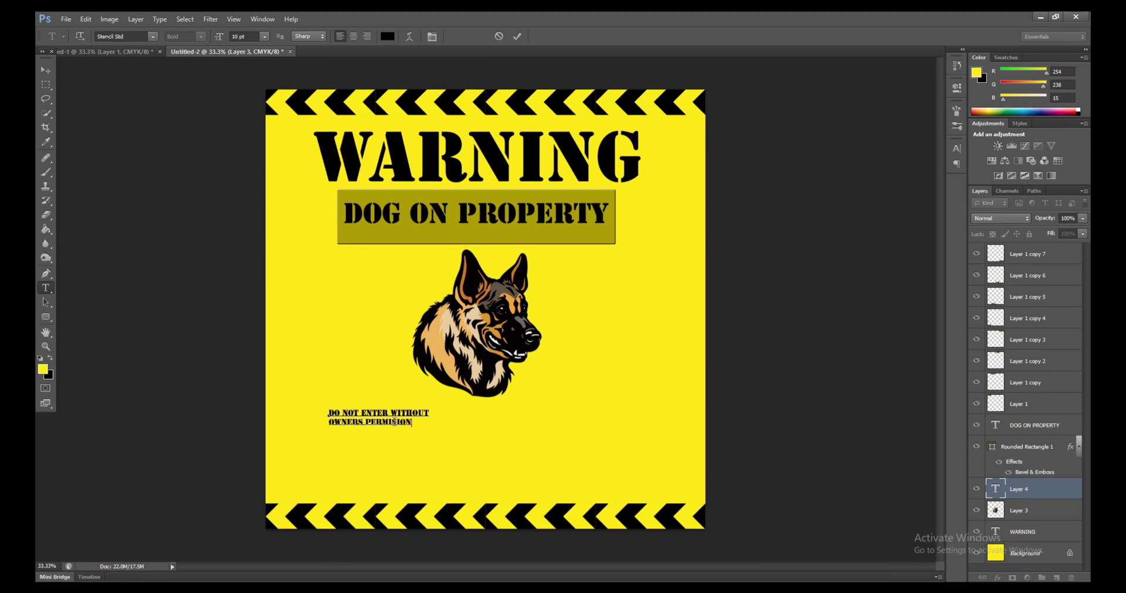
pyautogui.write('S')
# - Centre-align the "DO NOT ENTER WITHOUT OWNERS PERMISSION" text and move it directly beneath the dog head
pyautogui.tripleClick(405, 424)
pyautogui.click(405, 424)
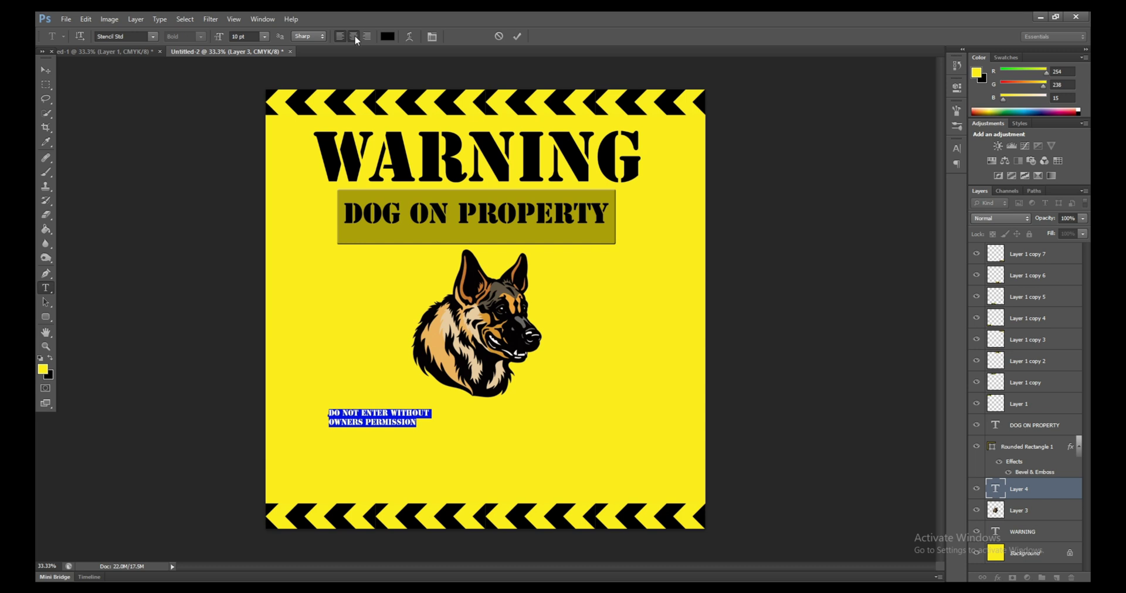
pyautogui.click(354, 37)
pyautogui.click(46, 69)
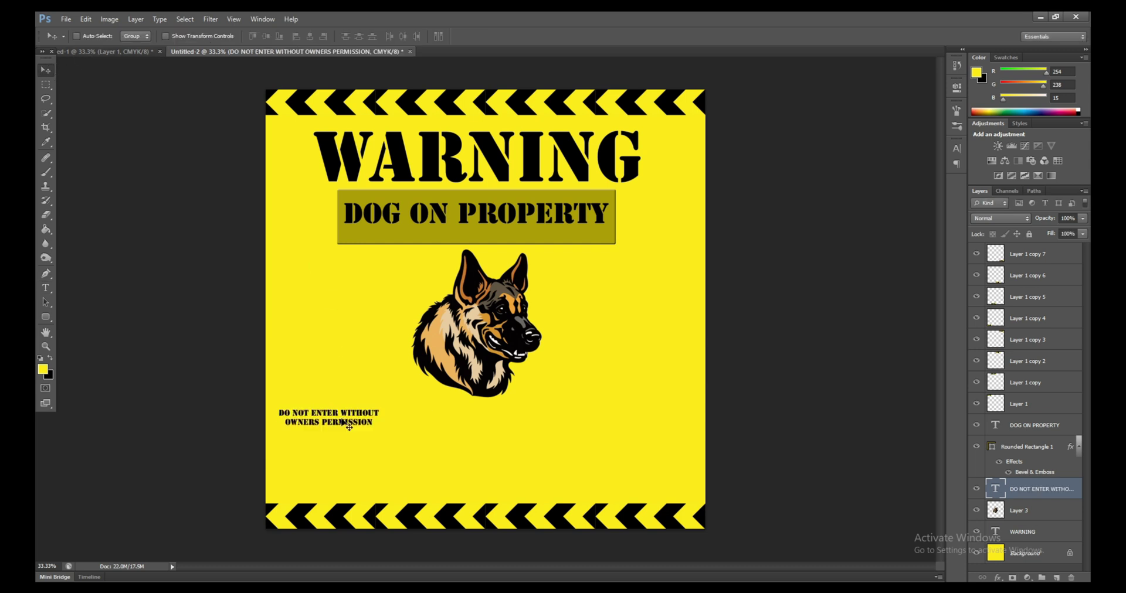
pyautogui.moveTo(352, 416); pyautogui.dragTo(466, 417)
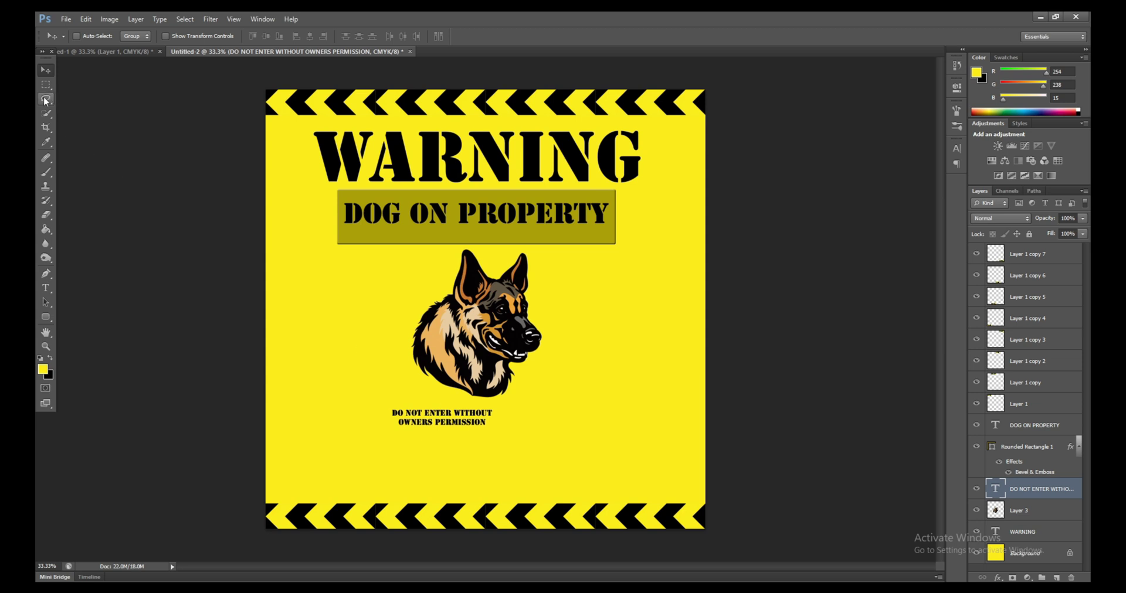
# - Enlarge the "DO NOT ENTER WITHOUT OWNERS PERMISSION" text to 22 pt and shift it right to centre it under the dog head
pyautogui.click(45, 286)
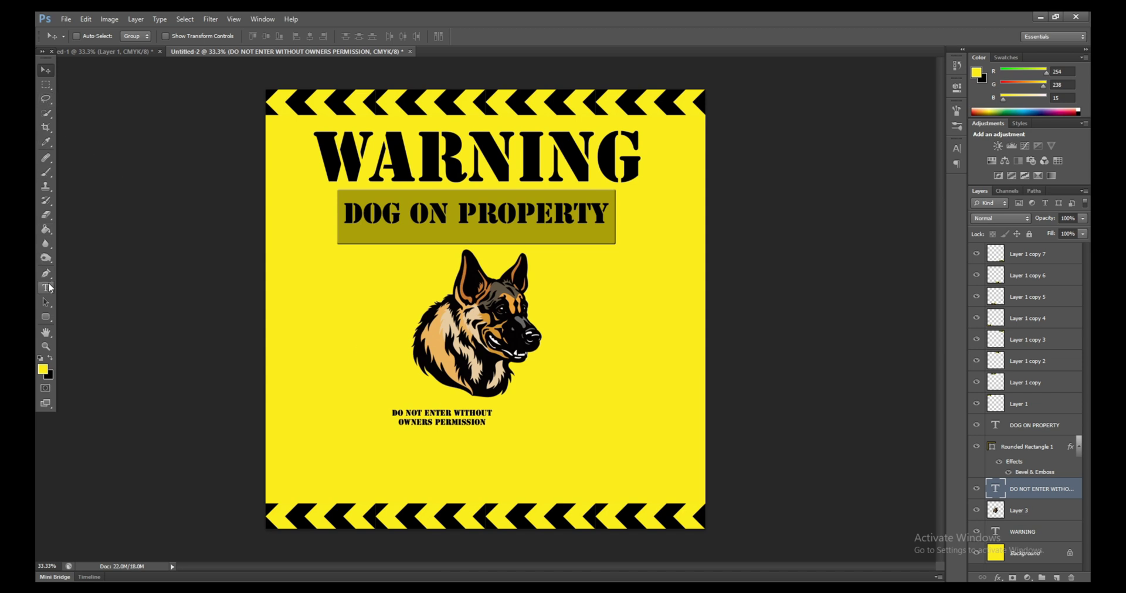
pyautogui.tripleClick(413, 412)
pyautogui.doubleClick(414, 412)
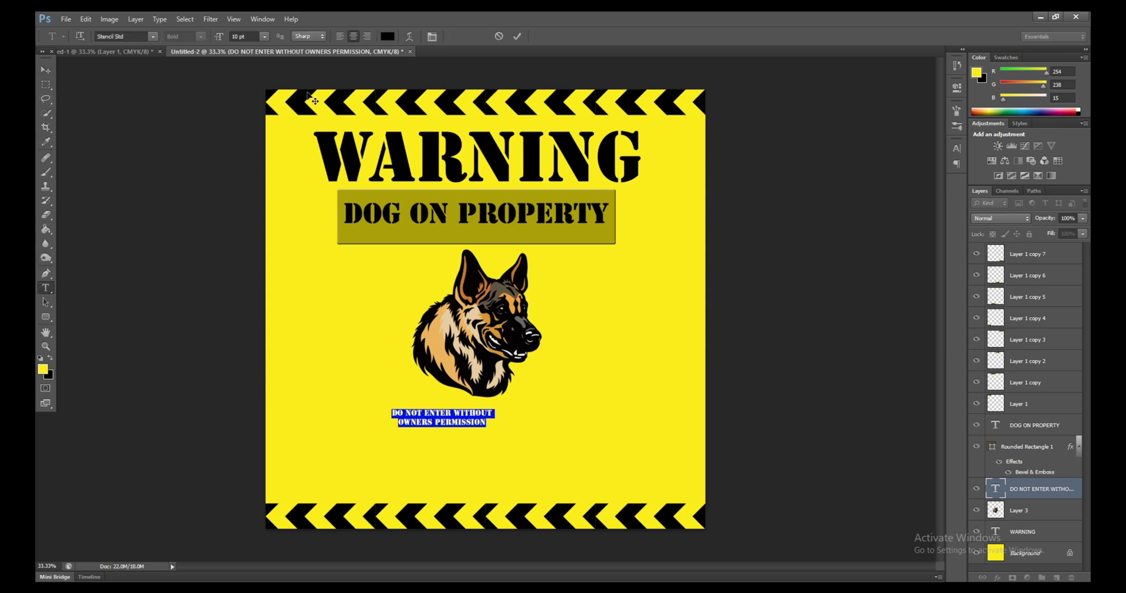
pyautogui.click(246, 36)
pyautogui.hotkey('shift', 'Up')
pyautogui.hotkey('shift', 'Up')
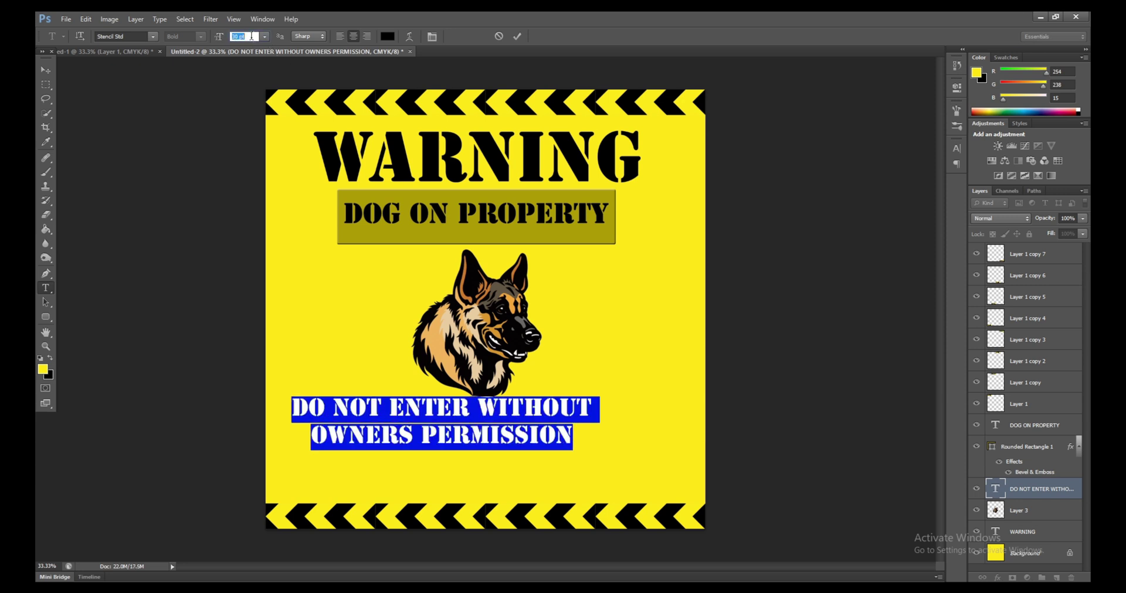
pyautogui.hotkey('shift', 'Down')
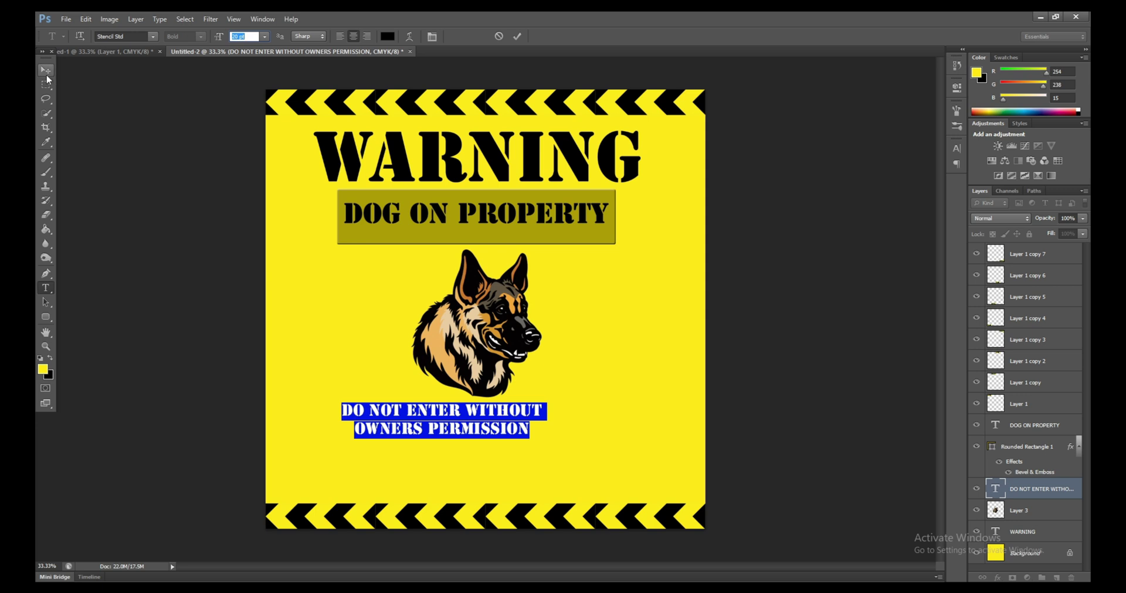
pyautogui.press('Up')
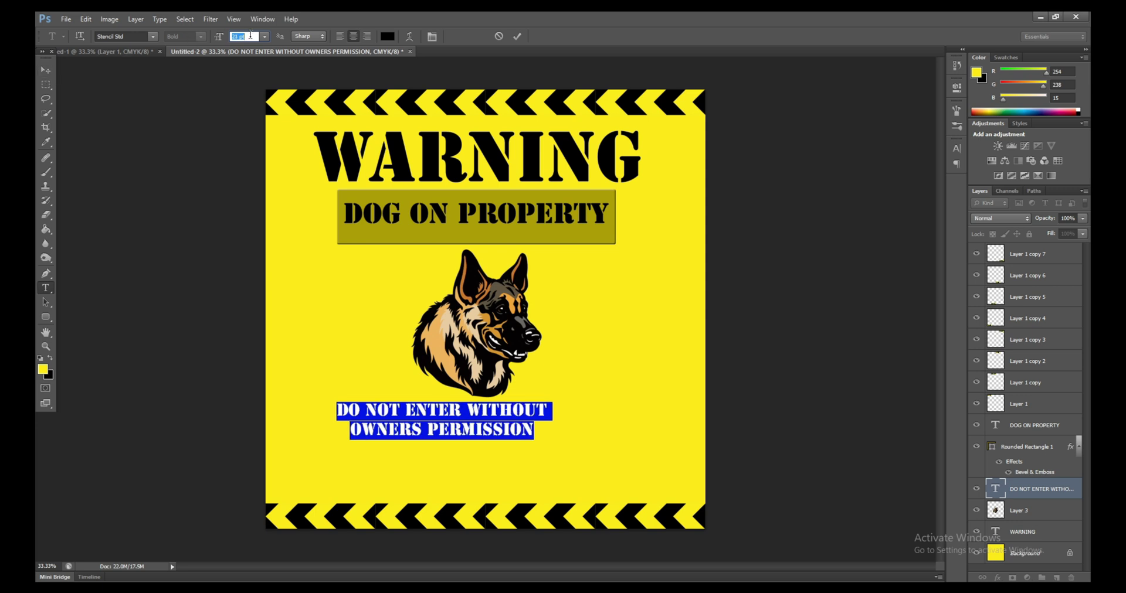
pyautogui.press('Up')
pyautogui.click(46, 70)
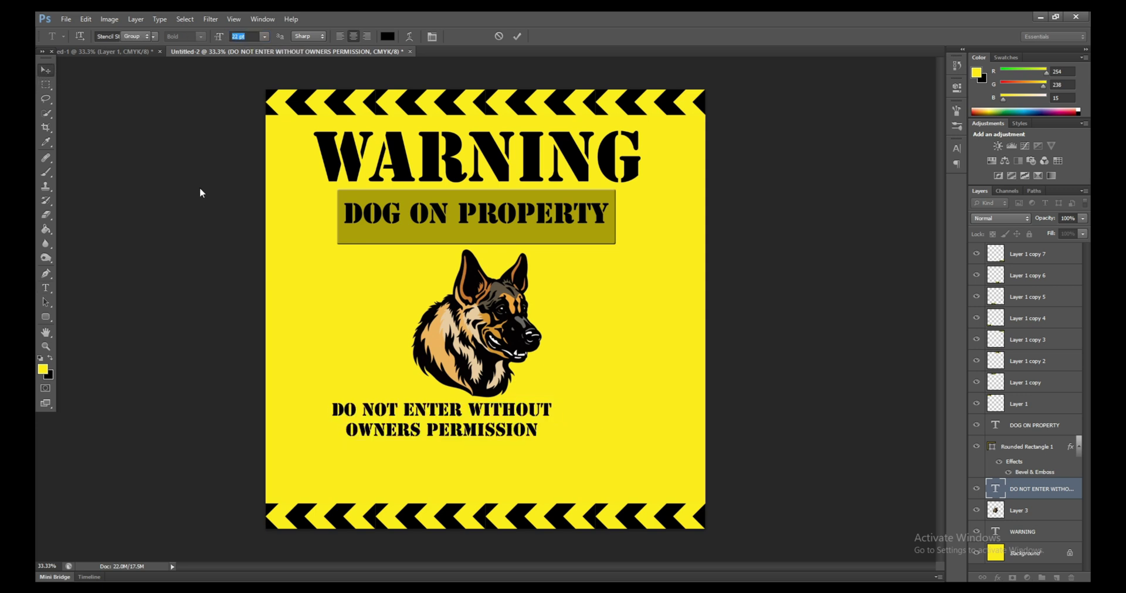
pyautogui.moveTo(497, 415); pyautogui.dragTo(527, 415)
# - Add left-aligned 22 pt text reading “DOG WILL BITE” in quotation marks below the permission text
pyautogui.click(45, 287)
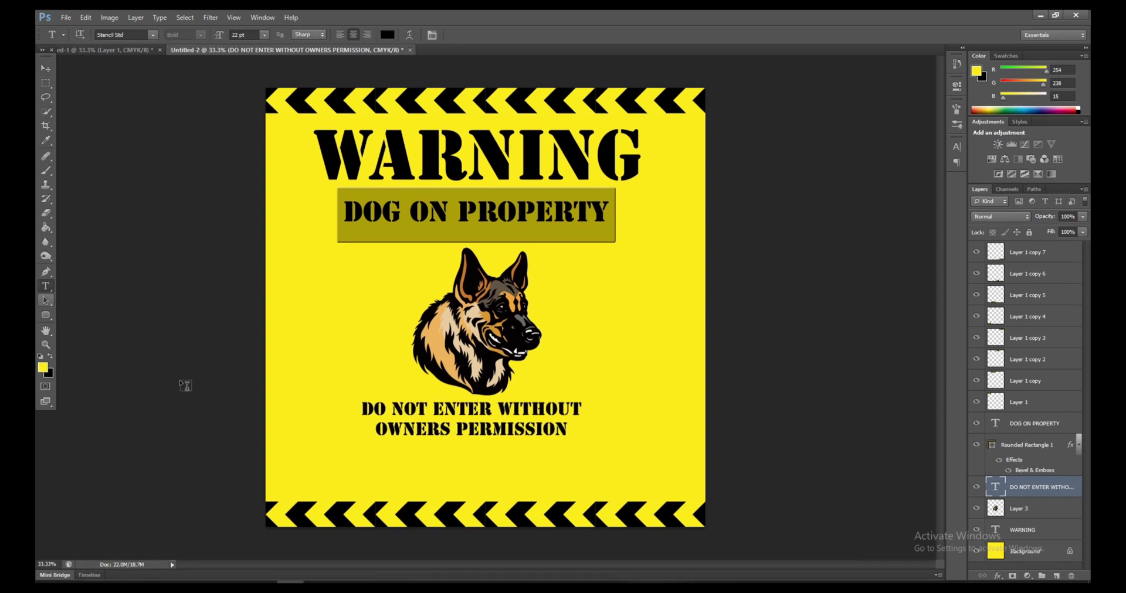
pyautogui.click(322, 478)
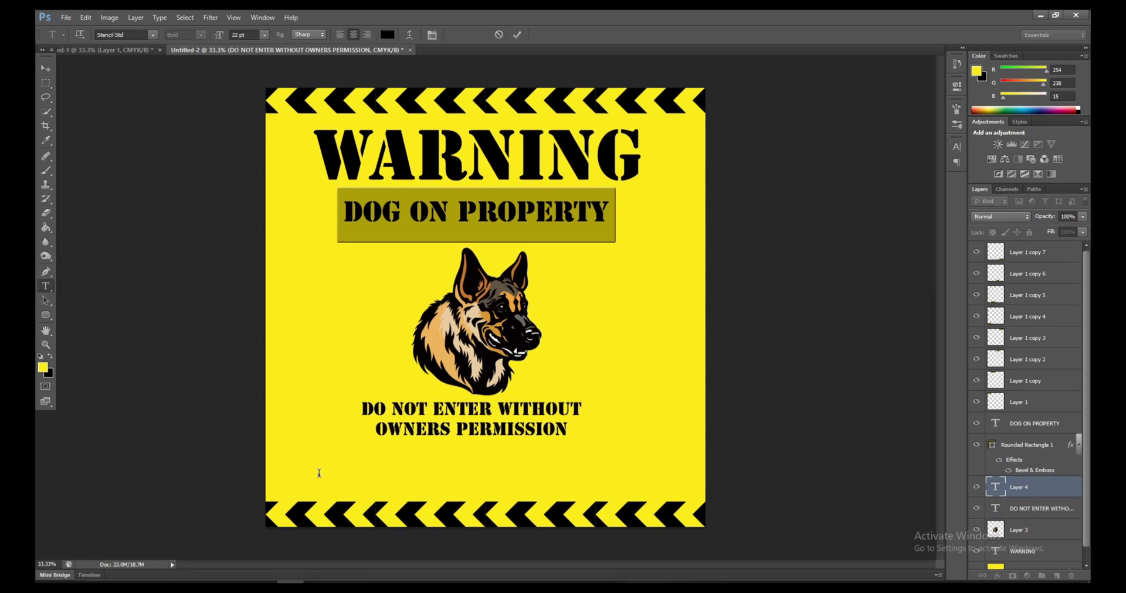
pyautogui.write('DOG WI')
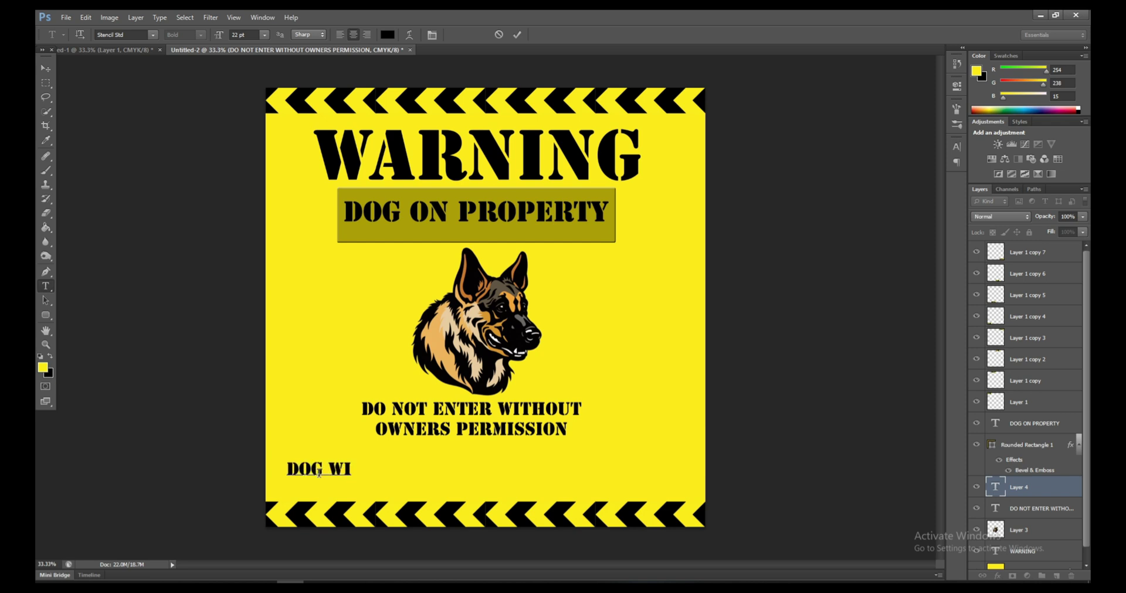
pyautogui.write('LL')
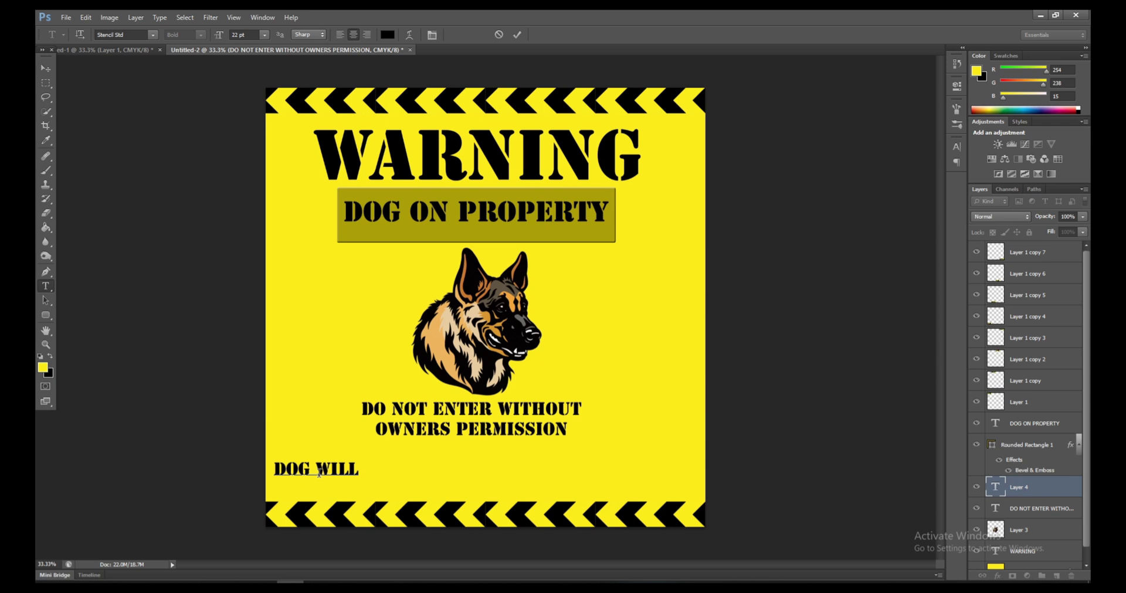
pyautogui.write(' BI')
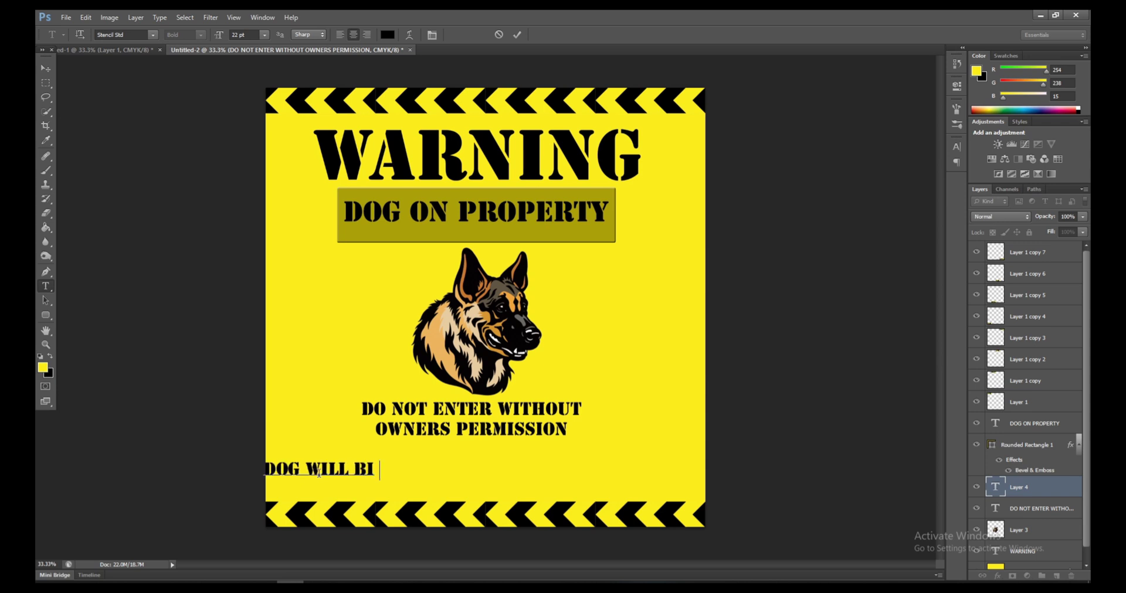
pyautogui.write('TE')
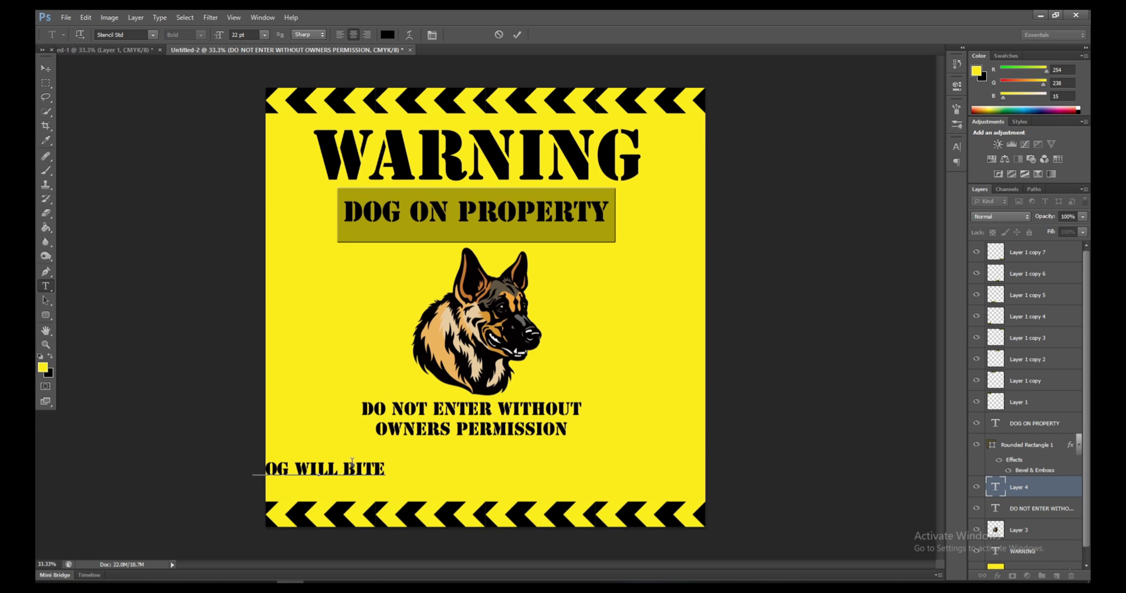
pyautogui.click(339, 36)
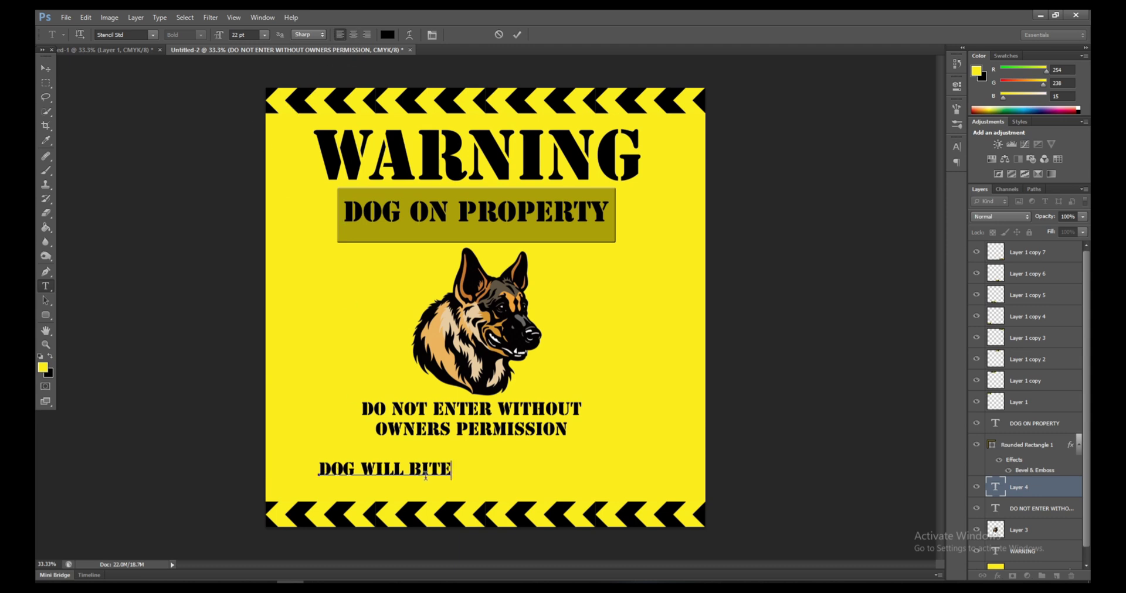
pyautogui.write('"')
pyautogui.click(319, 469)
pyautogui.write('"')
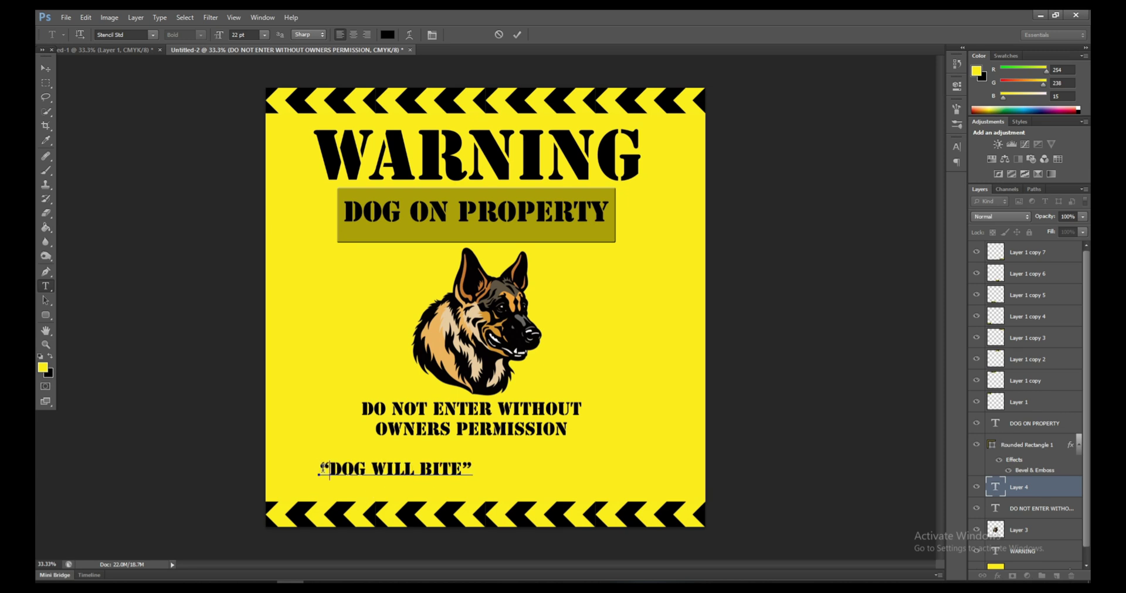
# - Try colouring only the words DOG WILL BITE between the quotation marks pure red (ff0000)
pyautogui.tripleClick(340, 468)
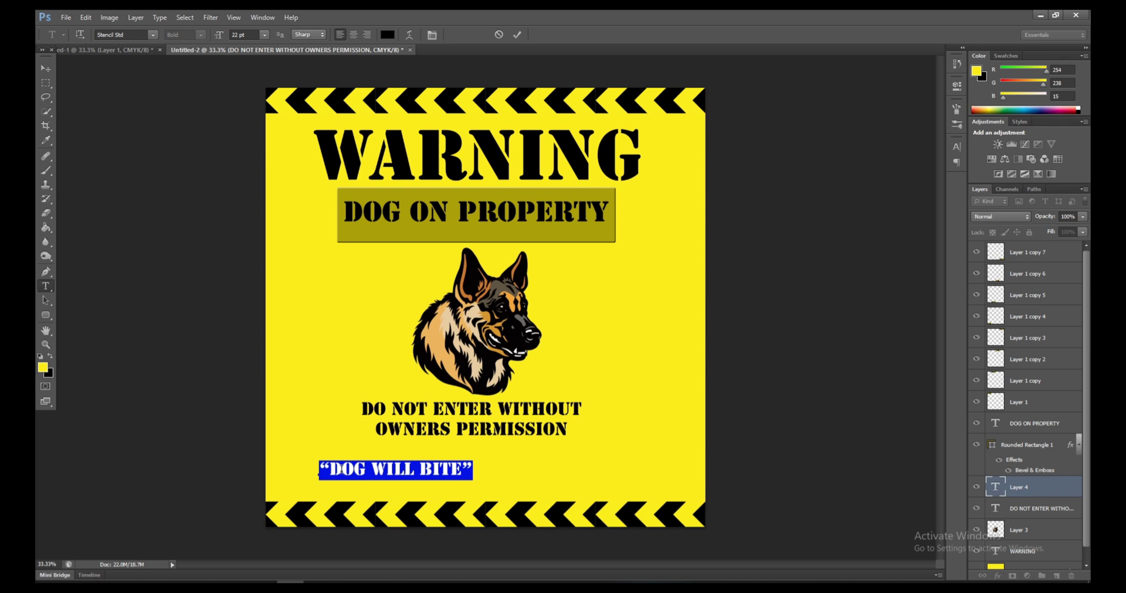
pyautogui.click(341, 469)
pyautogui.moveTo(330, 469); pyautogui.dragTo(462, 470)
pyautogui.click(393, 34)
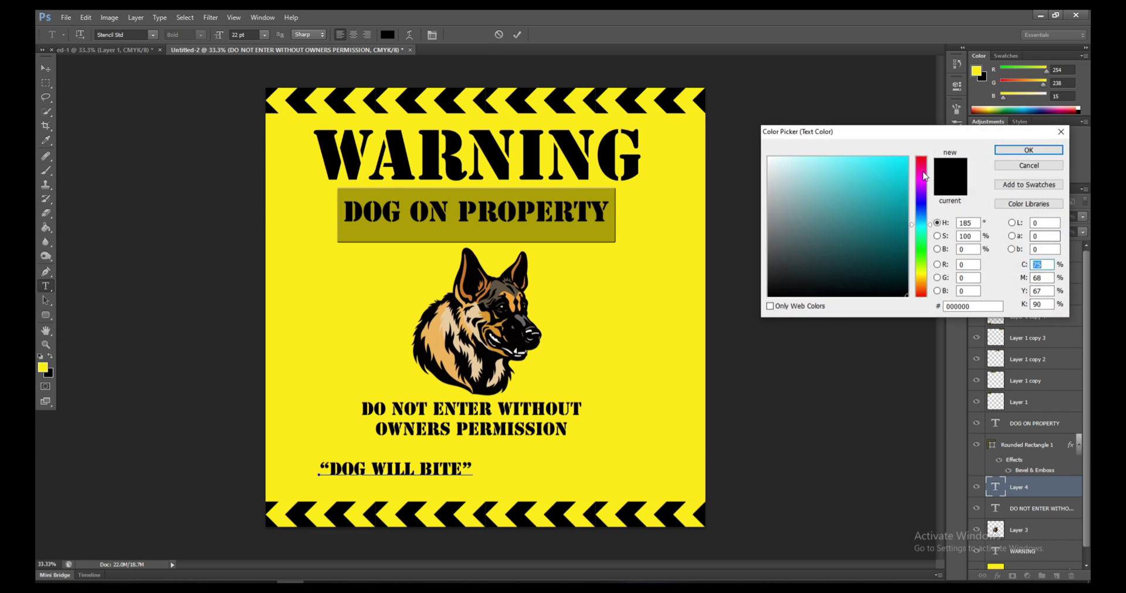
pyautogui.moveTo(923, 176); pyautogui.dragTo(923, 155)
pyautogui.click(910, 157)
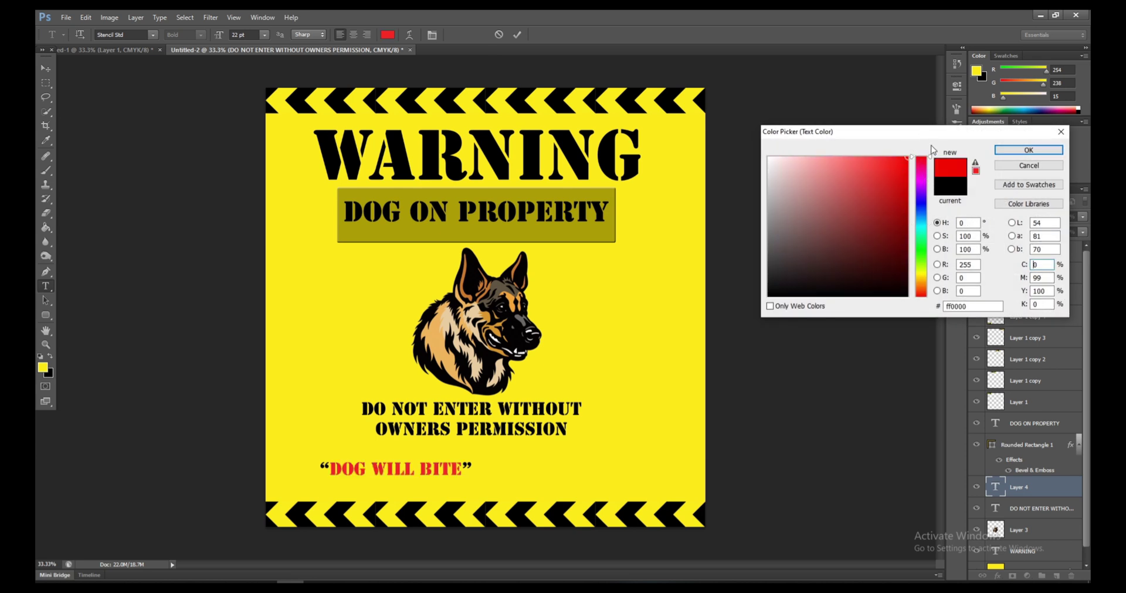
pyautogui.click(1023, 150)
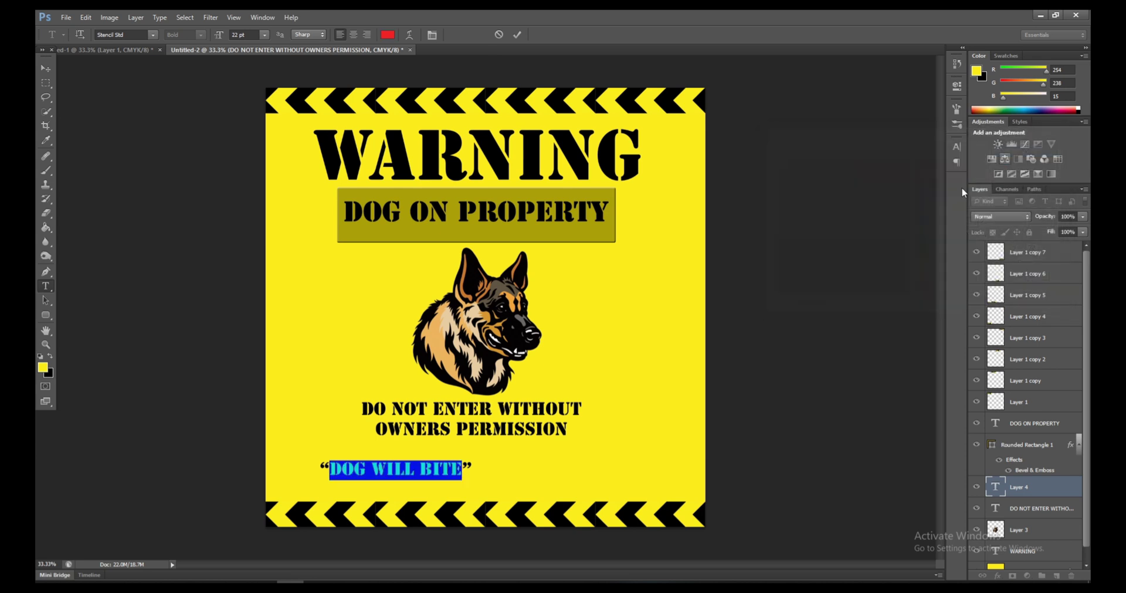
# - Try enlarging only the words between the quotation marks to 52 pt, and revert their size and colour changes
pyautogui.click(254, 35)
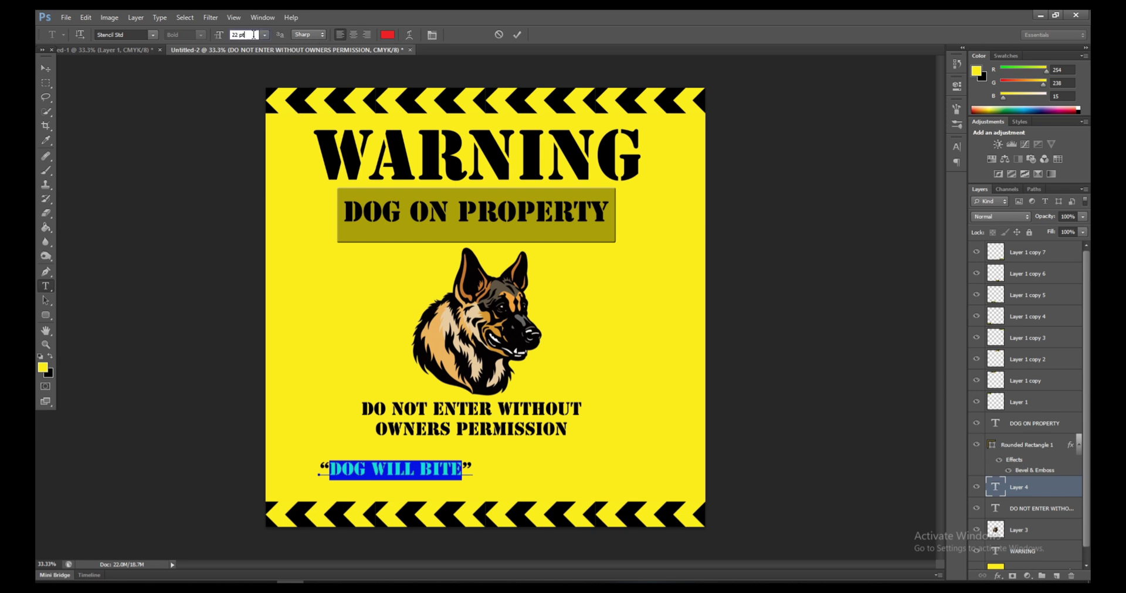
pyautogui.moveTo(254, 34); pyautogui.dragTo(230, 36)
pyautogui.hotkey('shift', 'Up')
pyautogui.hotkey('shift', 'Up')
pyautogui.hotkey('shift', 'Up')
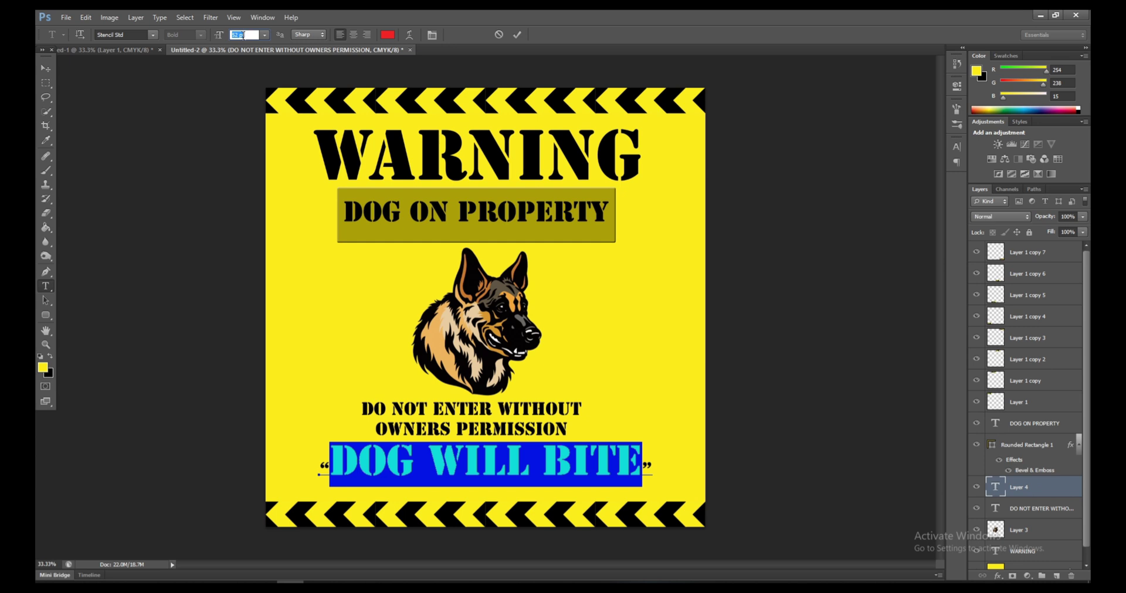
pyautogui.hotkey('shift', 'Down')
pyautogui.hotkey('shift', 'Down')
pyautogui.hotkey('shift', 'Down')
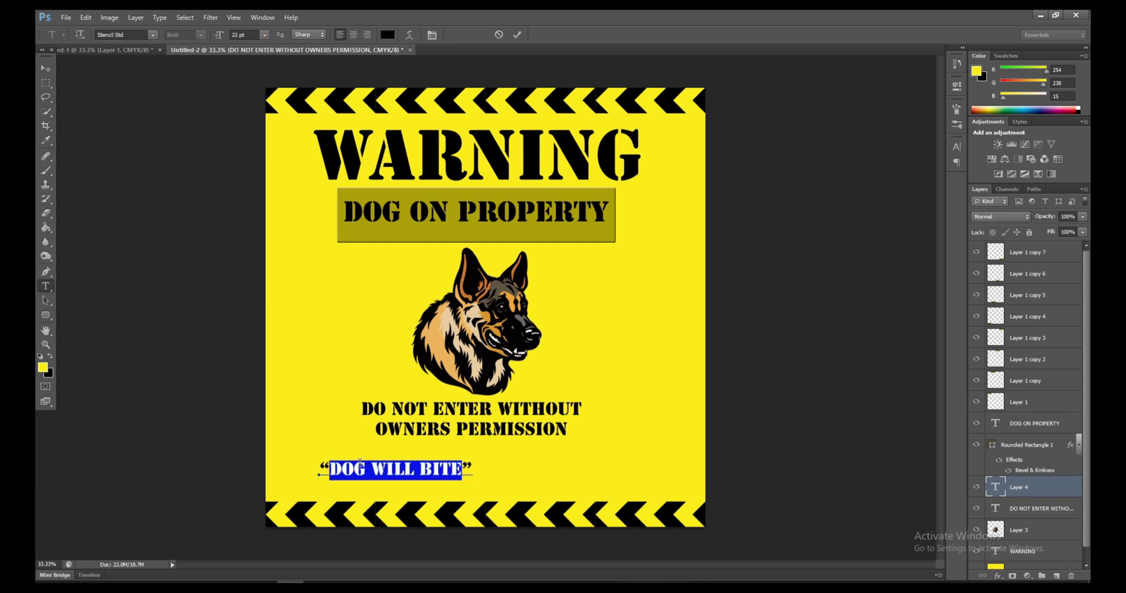
# - Set the whole “DOG WILL BITE” line, including its quotation marks, to 52 pt
pyautogui.doubleClick(360, 464)
pyautogui.tripleClick(359, 464)
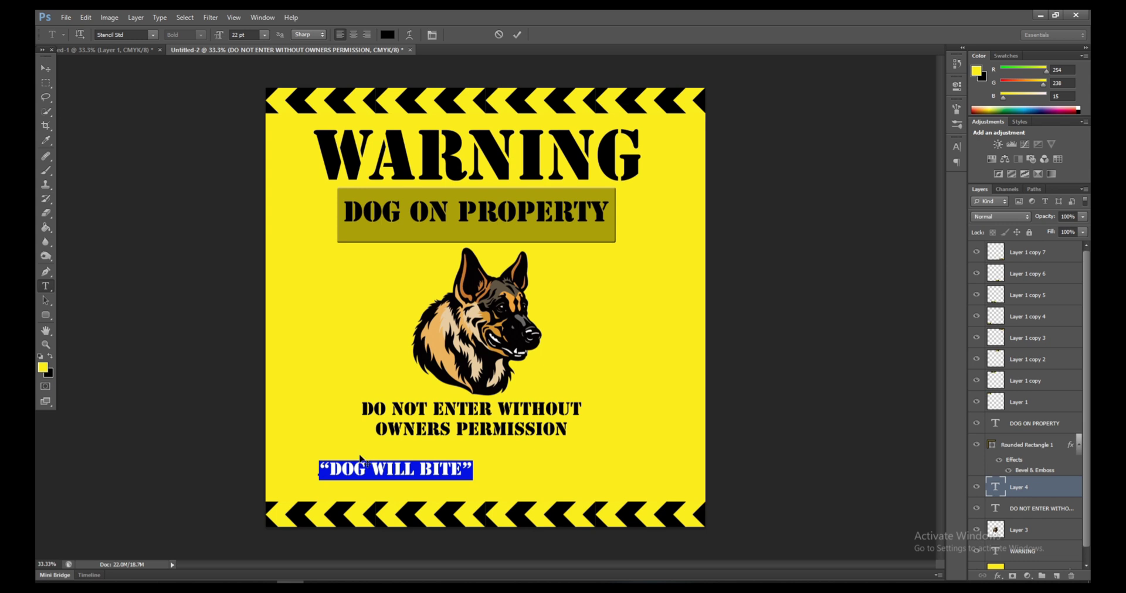
pyautogui.click(231, 35)
pyautogui.scroll(20, 252, 35)
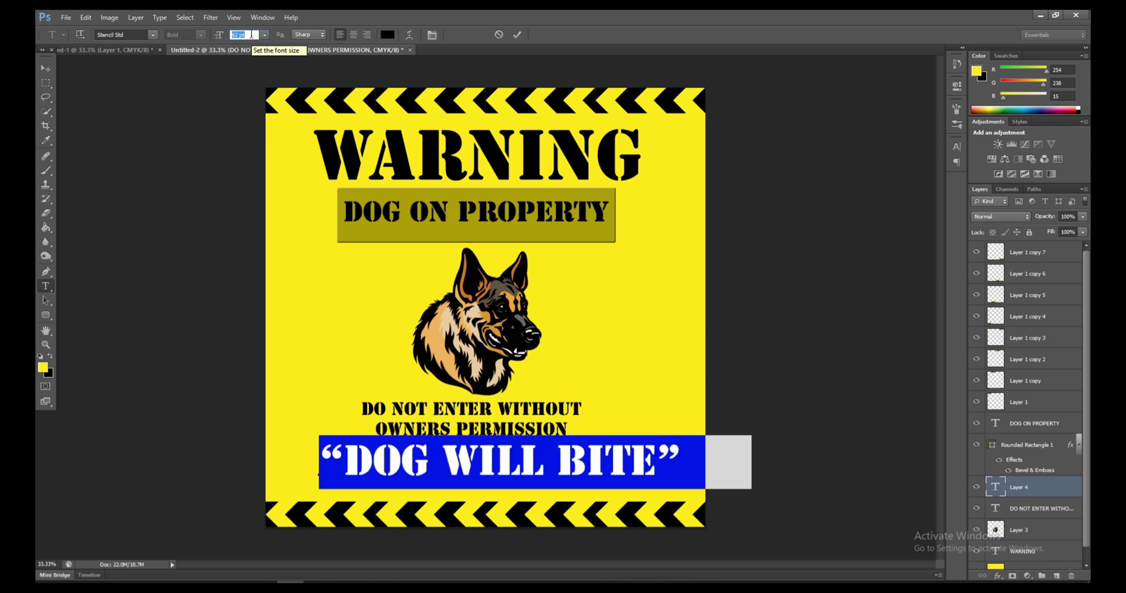
pyautogui.scroll(5, 252, 36)
pyautogui.scroll(-10, 252, 35)
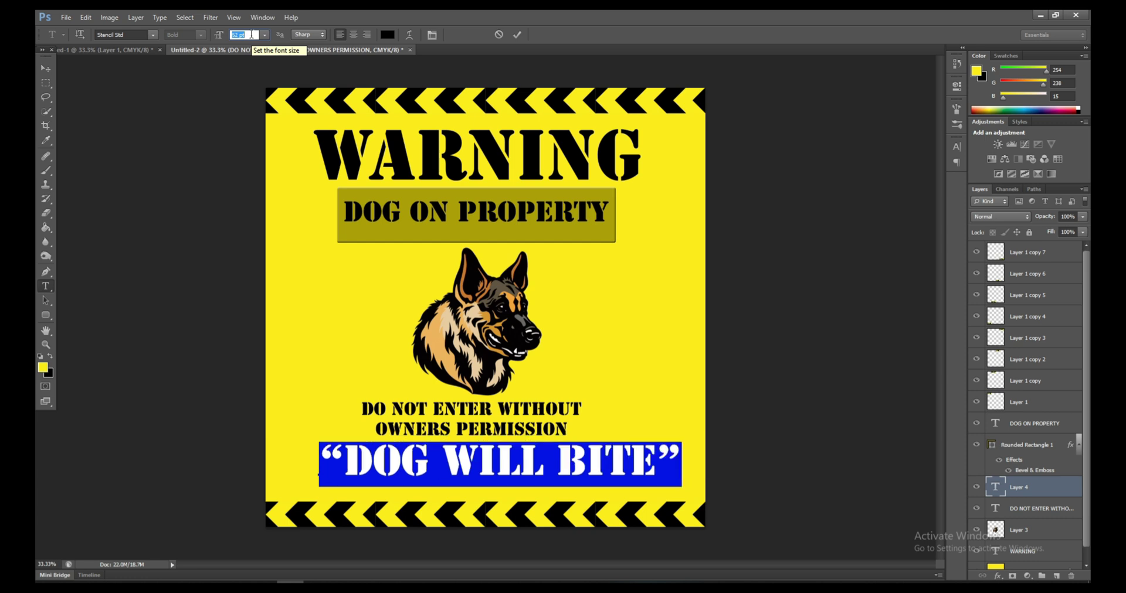
# - Enlarge the whole “DOG WILL BITE” line to 56 pt and shift it left and down, between the permission text and the lower stripes
pyautogui.scroll(2, 252, 35)
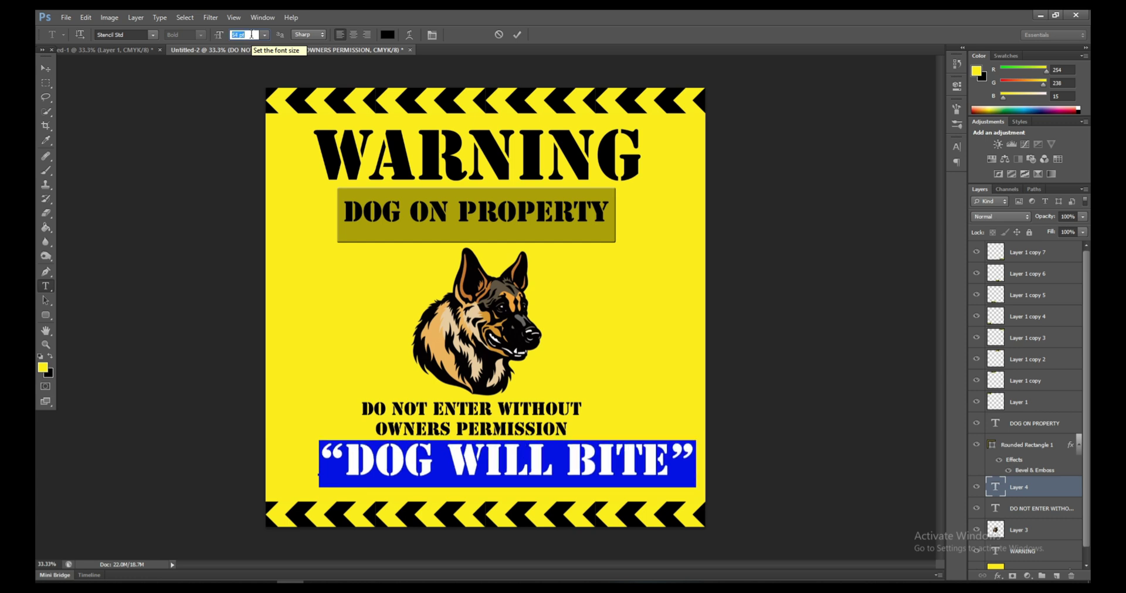
pyautogui.scroll(2, 252, 35)
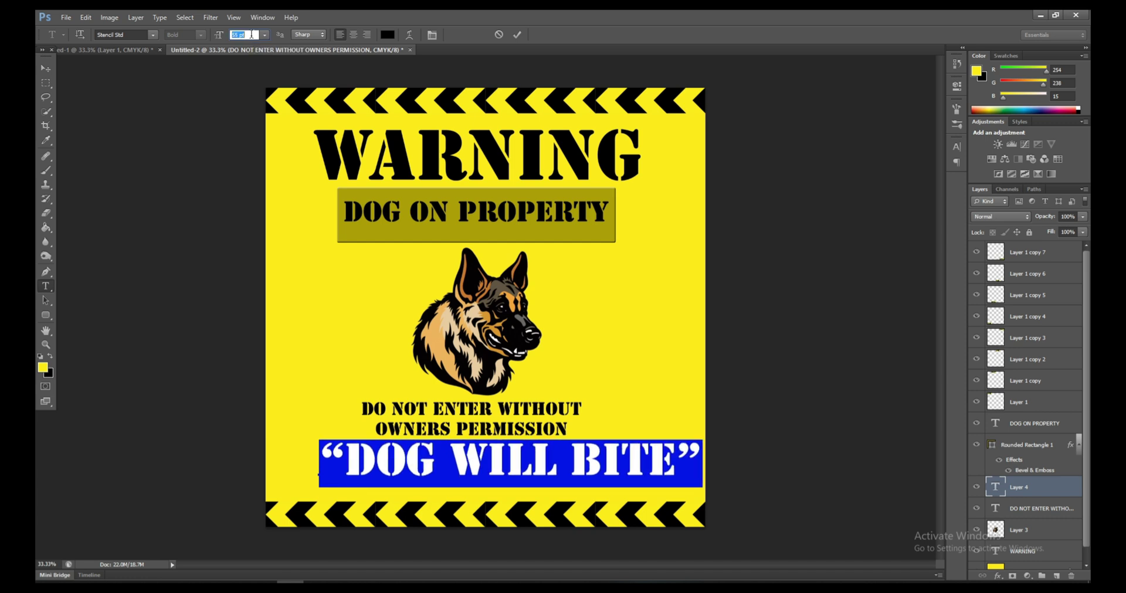
pyautogui.click(45, 66)
pyautogui.hotkey('shift', 'Left')
pyautogui.hotkey('shift', 'Left')
pyautogui.hotkey('shift', 'Left')
pyautogui.hotkey('shift', 'Left')
pyautogui.hotkey('shift', 'Left')
pyautogui.hotkey('shift', 'Left')
pyautogui.hotkey('shift', 'Left')
pyautogui.hotkey('shift', 'Left')
pyautogui.hotkey('shift', 'Left')
pyautogui.hotkey('shift', 'Left')
pyautogui.hotkey('shift', 'Left')
pyautogui.hotkey('shift', 'Left')
pyautogui.hotkey('shift', 'Left')
pyautogui.hotkey('shift', 'Left')
pyautogui.hotkey('shift', 'Left')
pyautogui.hotkey('shift', 'Left')
pyautogui.hotkey('shift', 'Left')
pyautogui.hotkey('shift', 'Left')
pyautogui.hotkey('shift', 'Left')
pyautogui.hotkey('shift', 'Left')
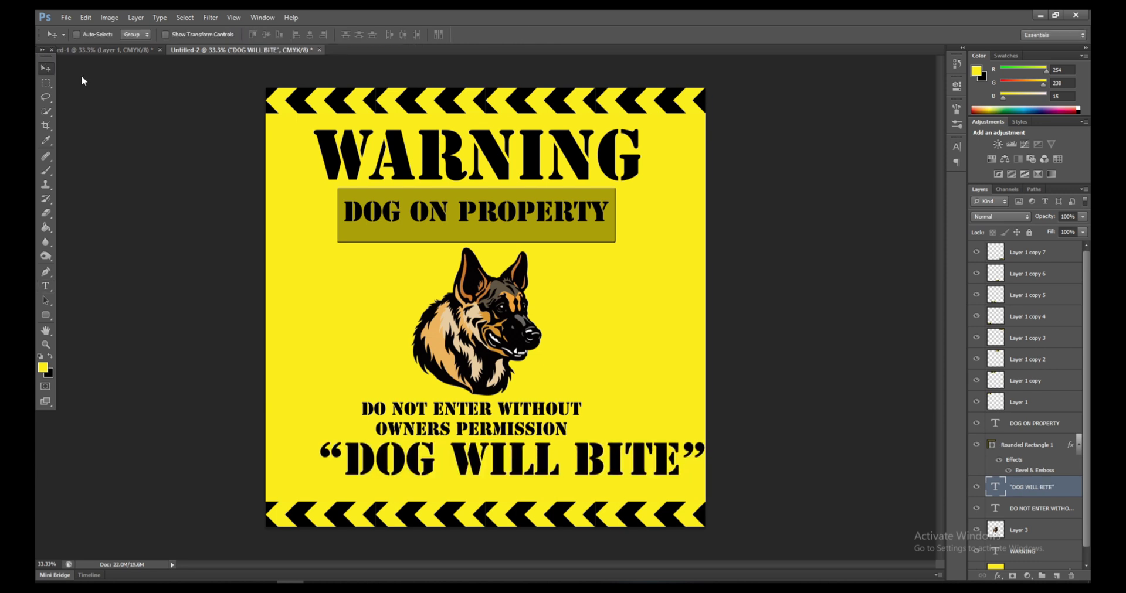
pyautogui.hotkey('shift', 'Down')
pyautogui.hotkey('shift', 'Down')
pyautogui.hotkey('shift', 'Down')
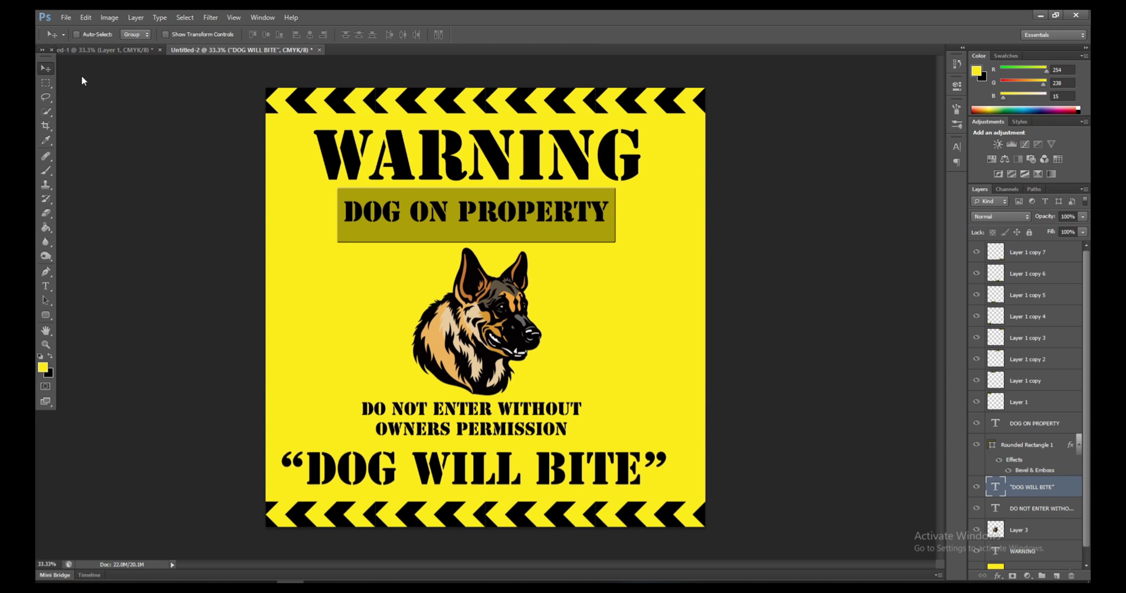
# - Colour only the words DOG WILL BITE between the quotation marks red (fe0000)
pyautogui.click(46, 287)
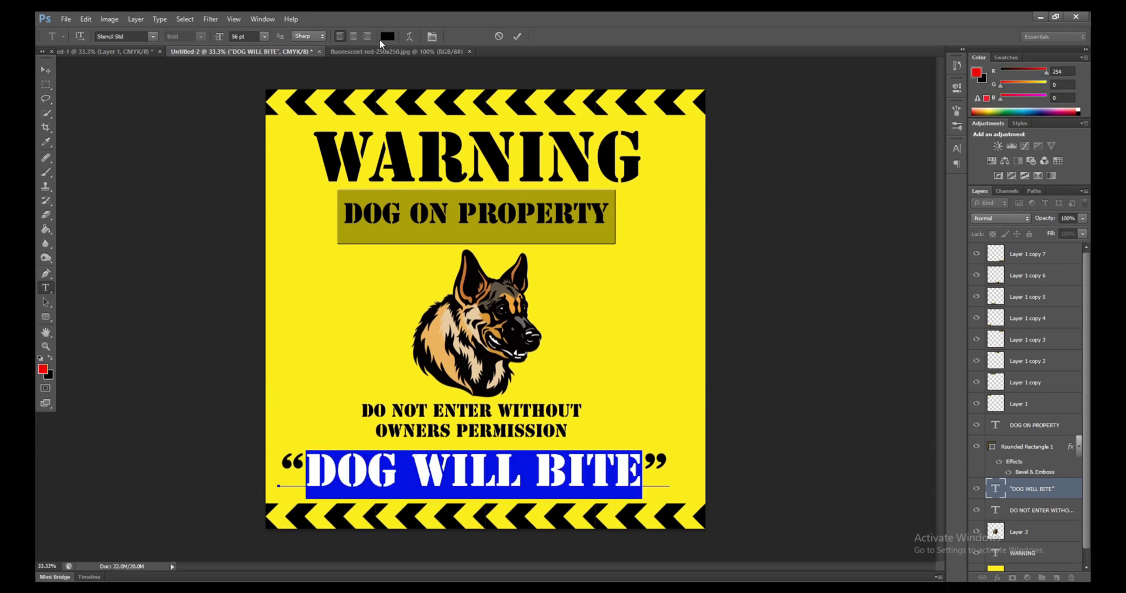
pyautogui.click(386, 36)
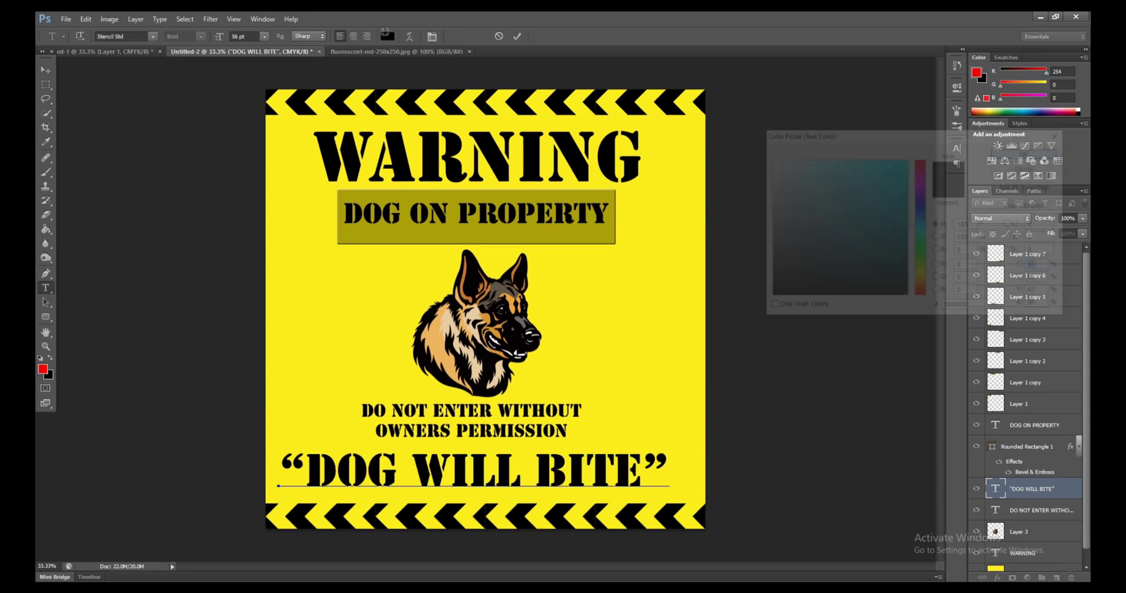
pyautogui.click(44, 368)
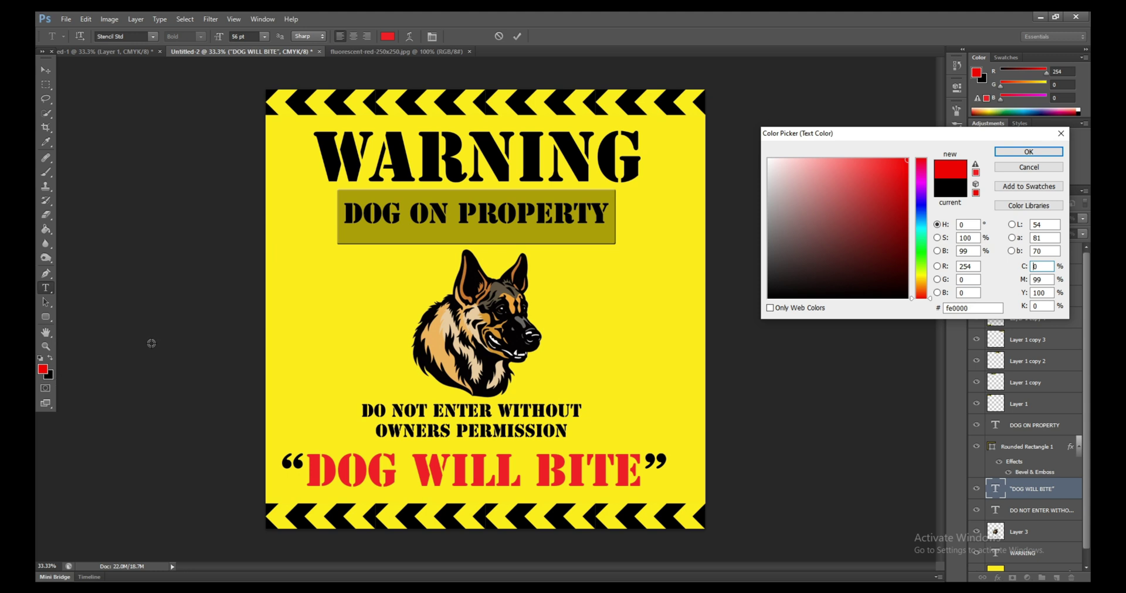
pyautogui.click(923, 288)
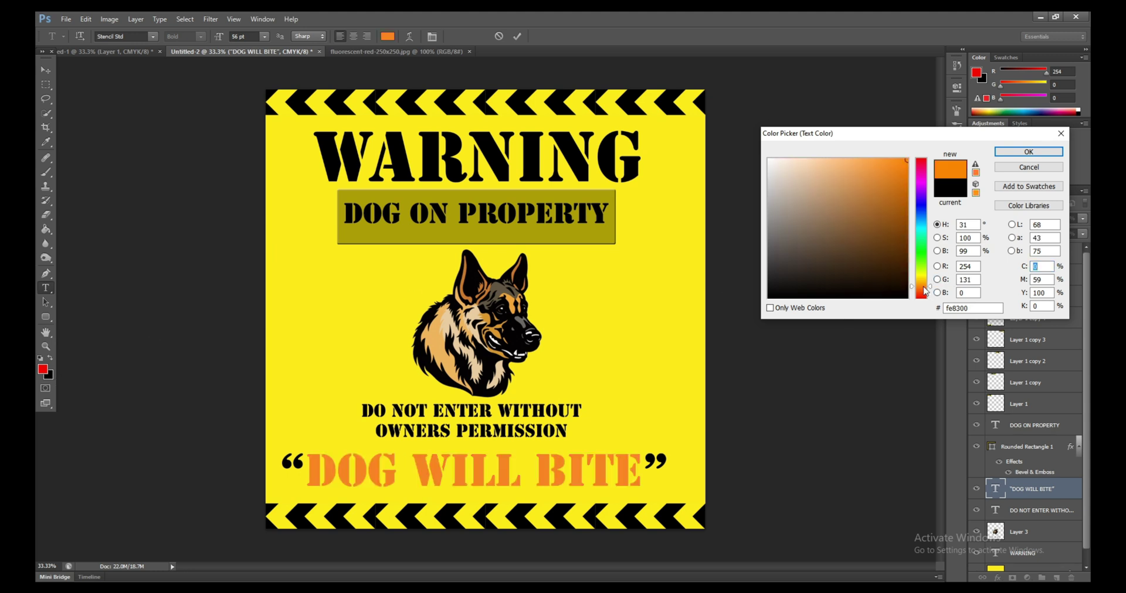
pyautogui.moveTo(922, 287); pyautogui.dragTo(927, 294)
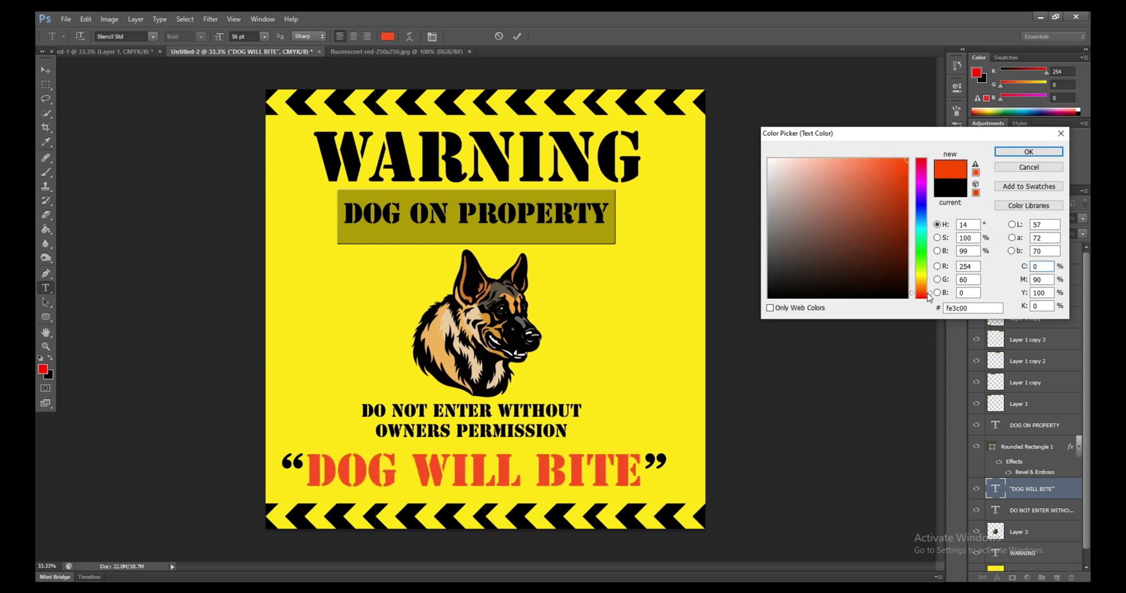
pyautogui.moveTo(928, 294); pyautogui.dragTo(930, 305)
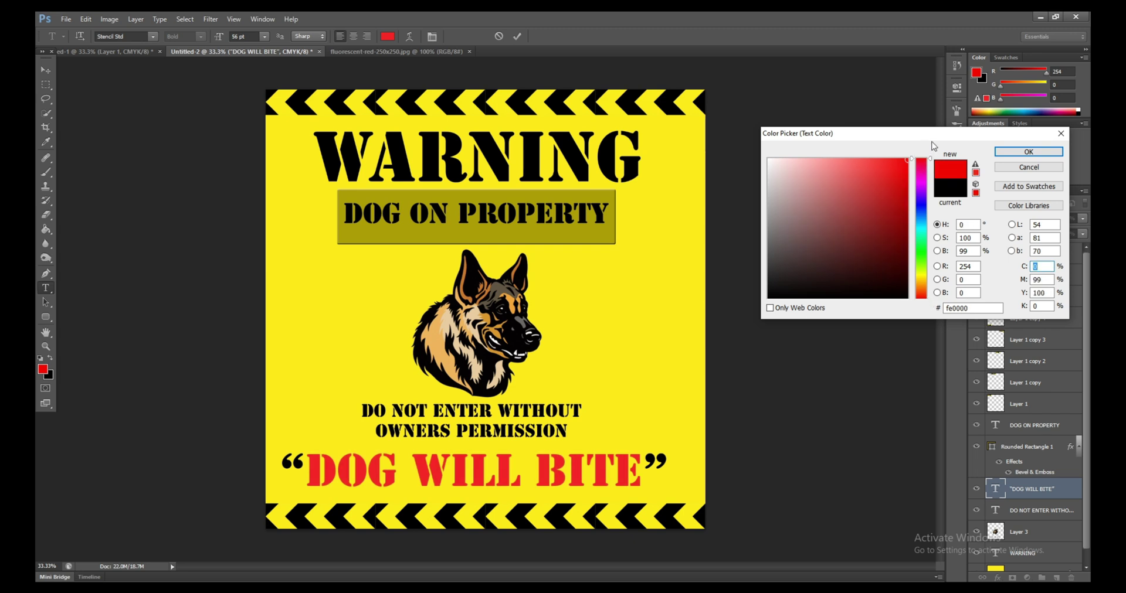
pyautogui.click(921, 187)
pyautogui.moveTo(922, 186); pyautogui.dragTo(931, 145)
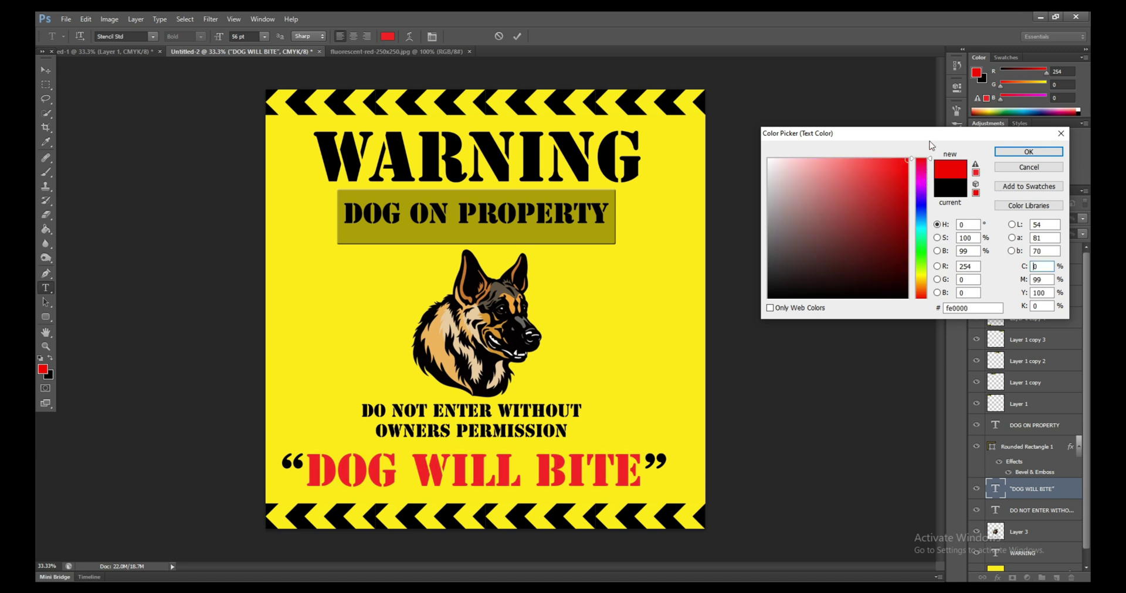
pyautogui.click(1049, 153)
pyautogui.click(604, 475)
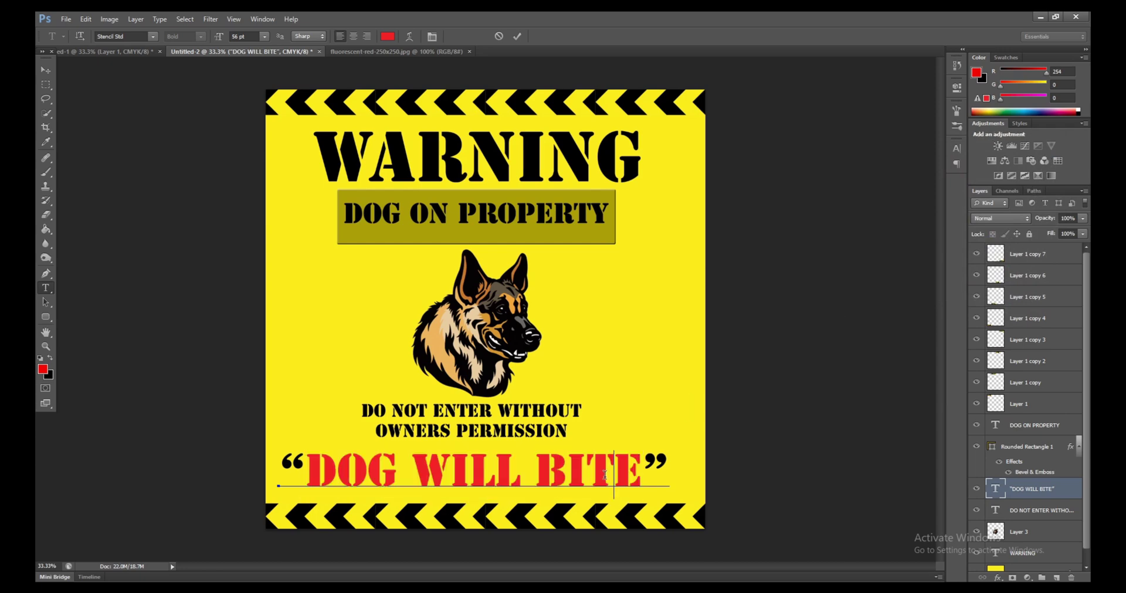
# - Give the “DOG WILL BITE” layer an enlarged smooth Inner Bevel with adjusted highlight opacity and a 3 px black outside stroke
pyautogui.click(1024, 493)
pyautogui.rightClick(1024, 493)
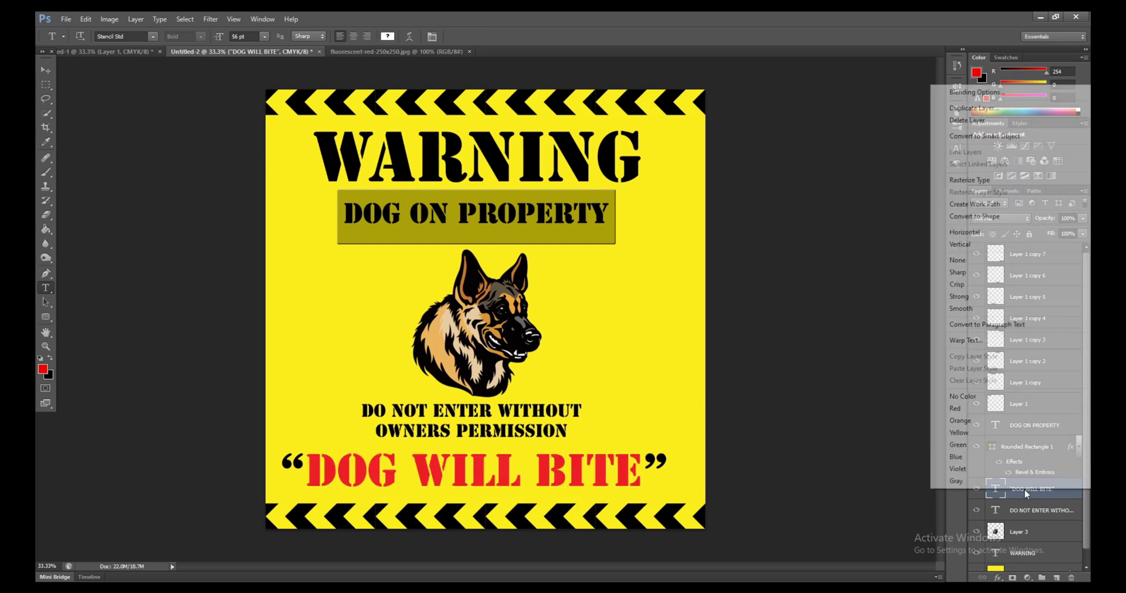
pyautogui.click(990, 92)
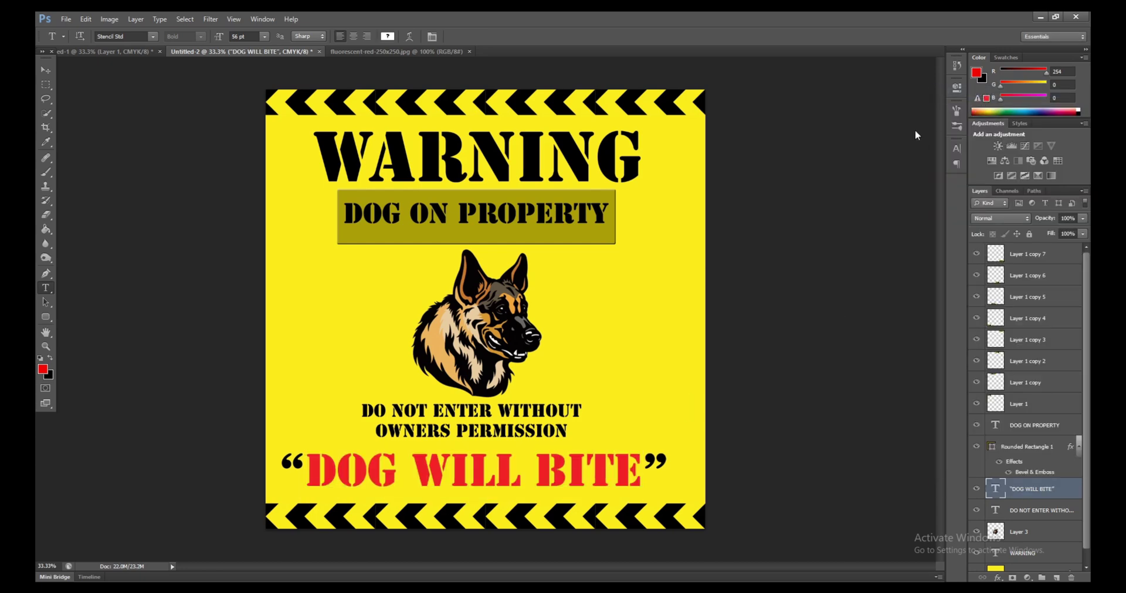
pyautogui.click(714, 190)
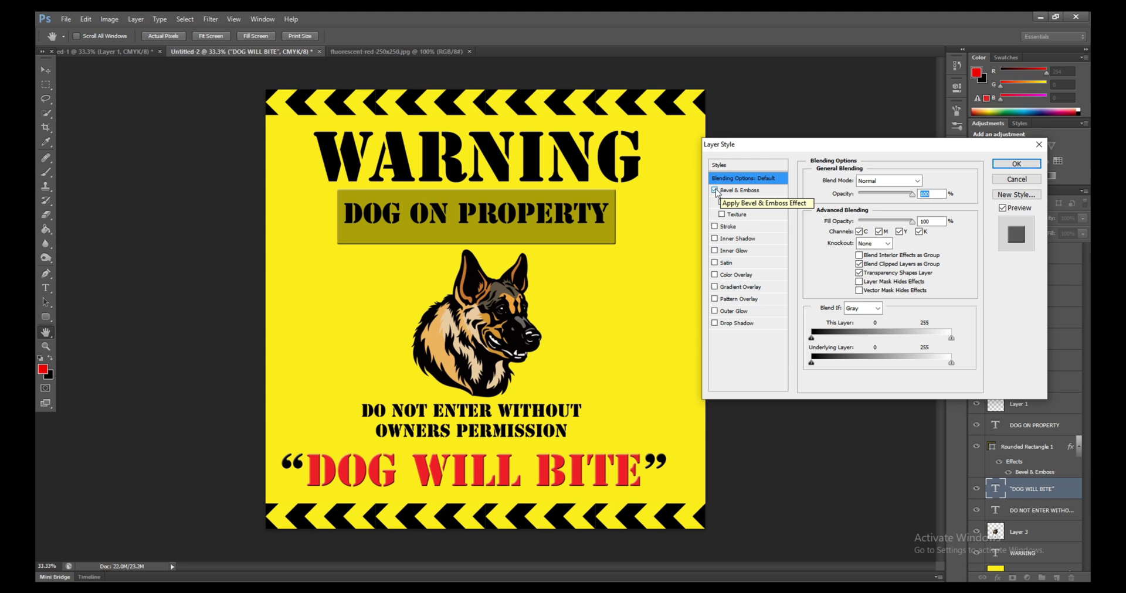
pyautogui.click(714, 191)
pyautogui.click(714, 190)
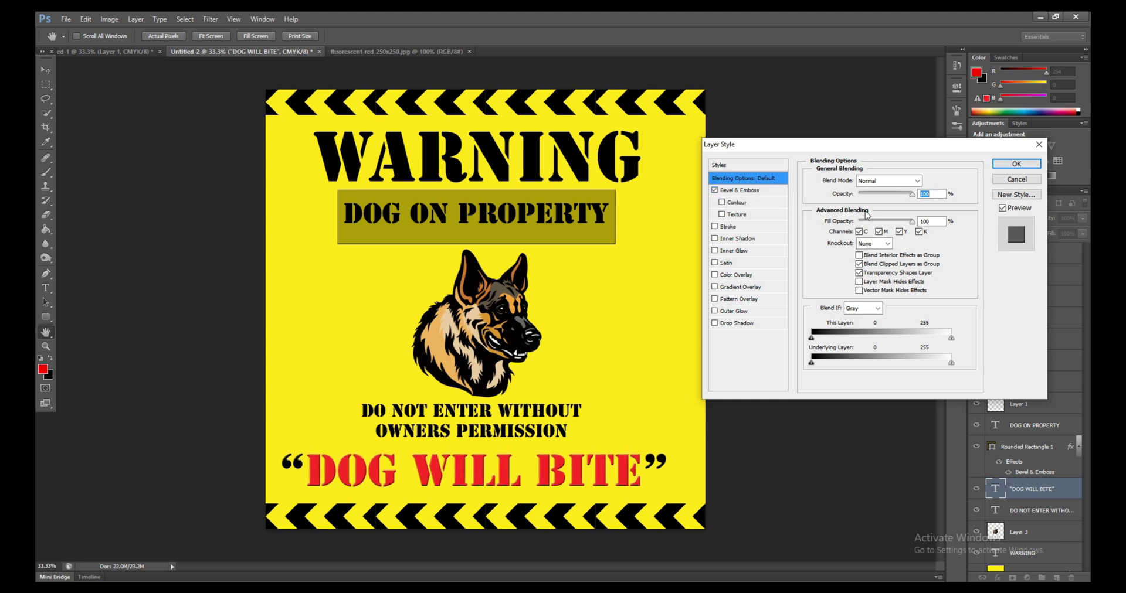
pyautogui.click(740, 191)
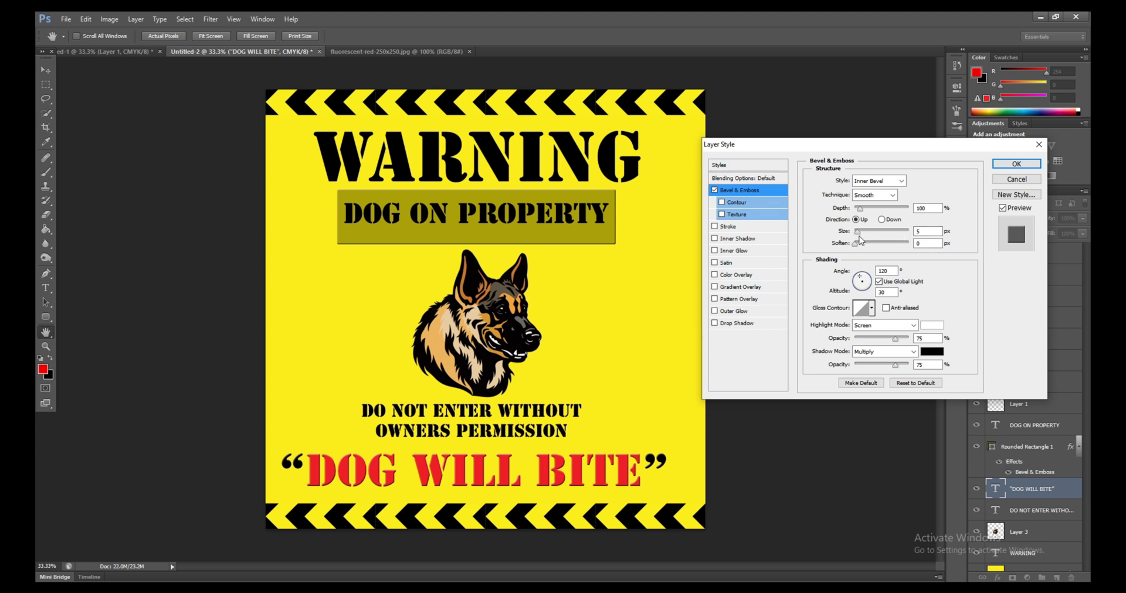
pyautogui.moveTo(860, 239); pyautogui.dragTo(863, 238)
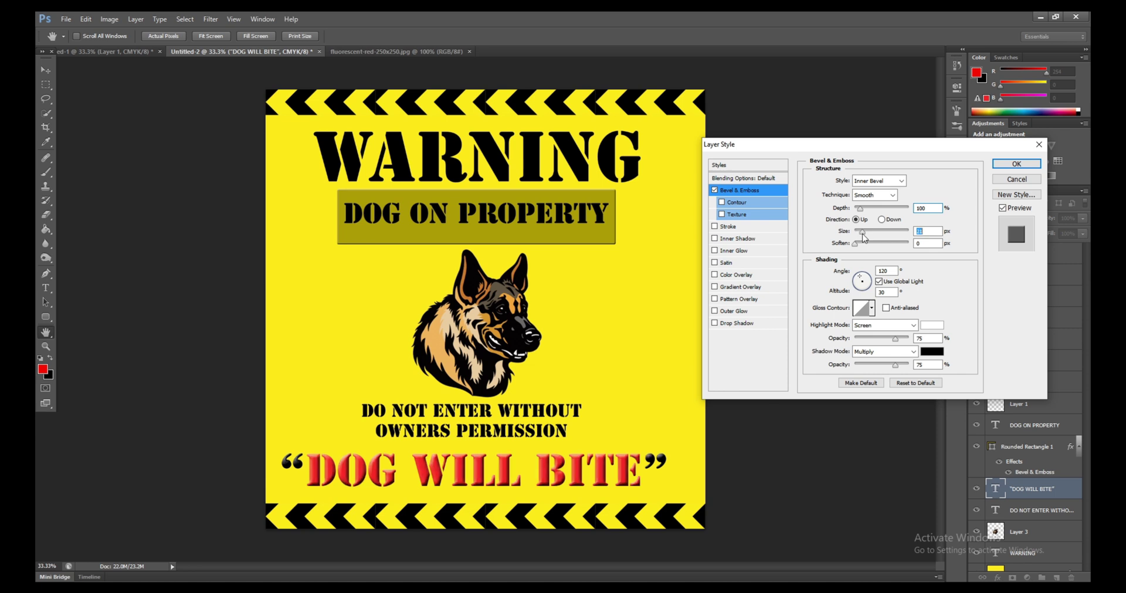
pyautogui.moveTo(863, 238); pyautogui.dragTo(865, 237)
pyautogui.moveTo(896, 344)
pyautogui.mouseDown()
pyautogui.moveTo(846, 343)
pyautogui.moveTo(899, 339)
pyautogui.mouseUp()
pyautogui.click(728, 226)
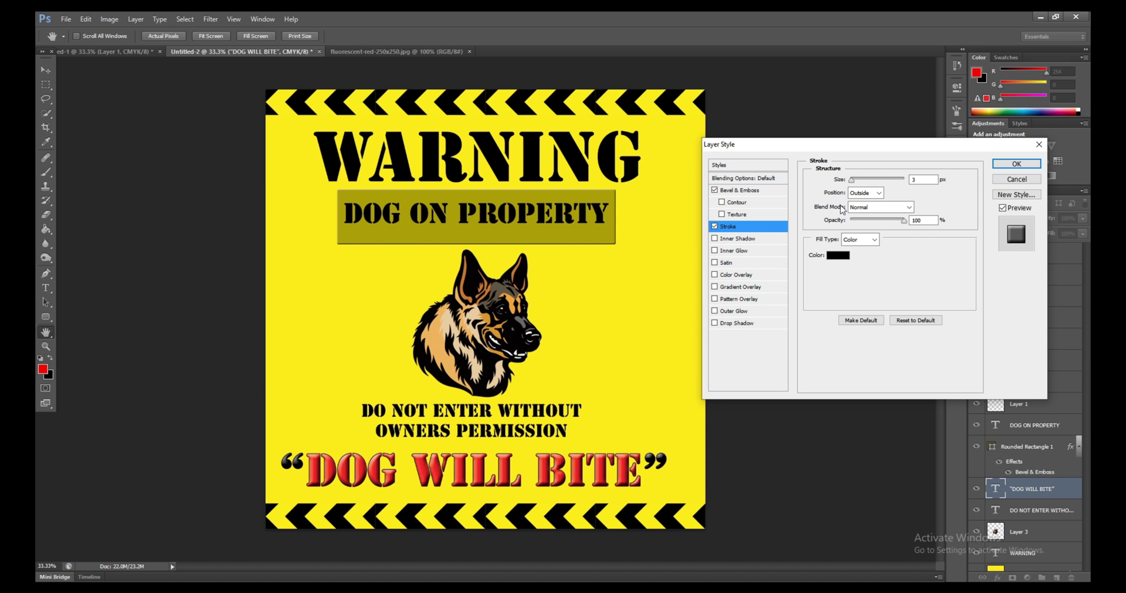
pyautogui.click(1010, 164)
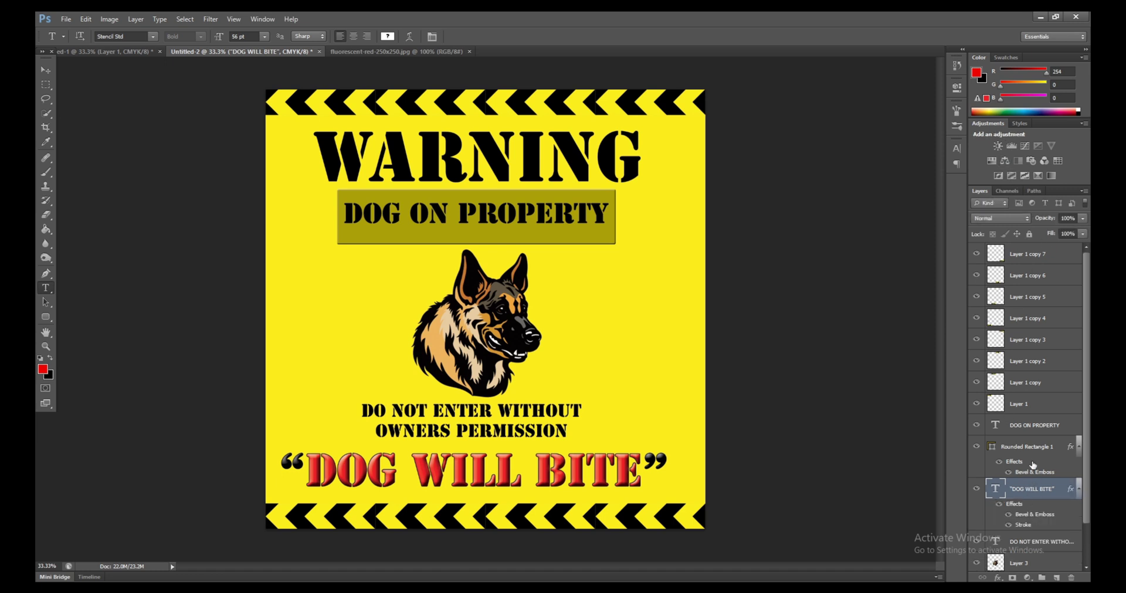
# - Add a Bevel & Emboss effect to the WARNING text layer with a smooth Inner Bevel 35 px in size
pyautogui.scroll(-2, 1028, 550)
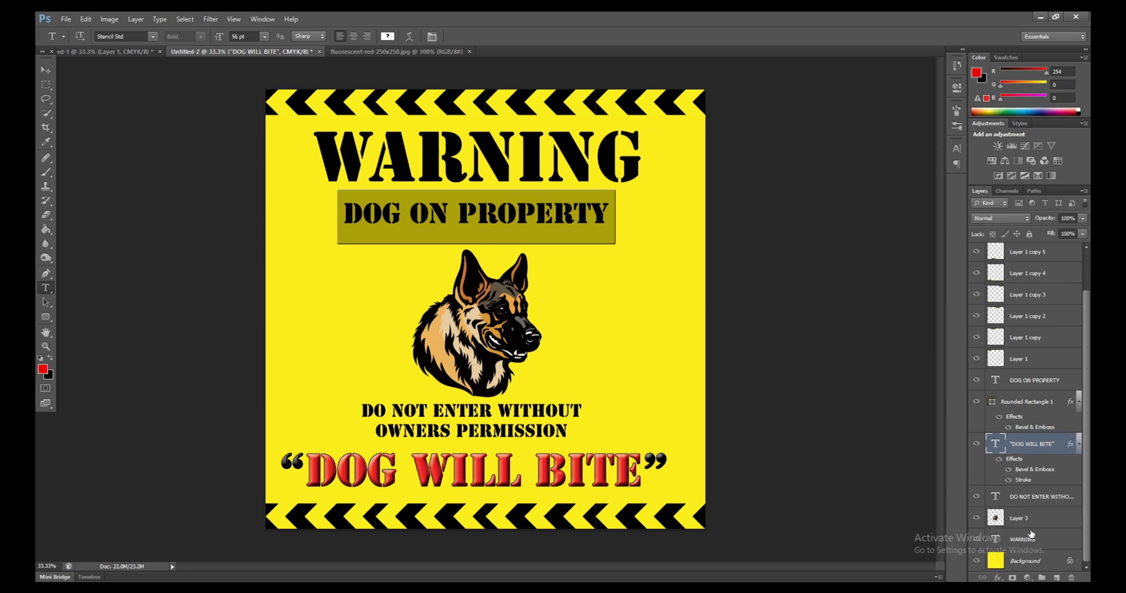
pyautogui.click(1031, 539)
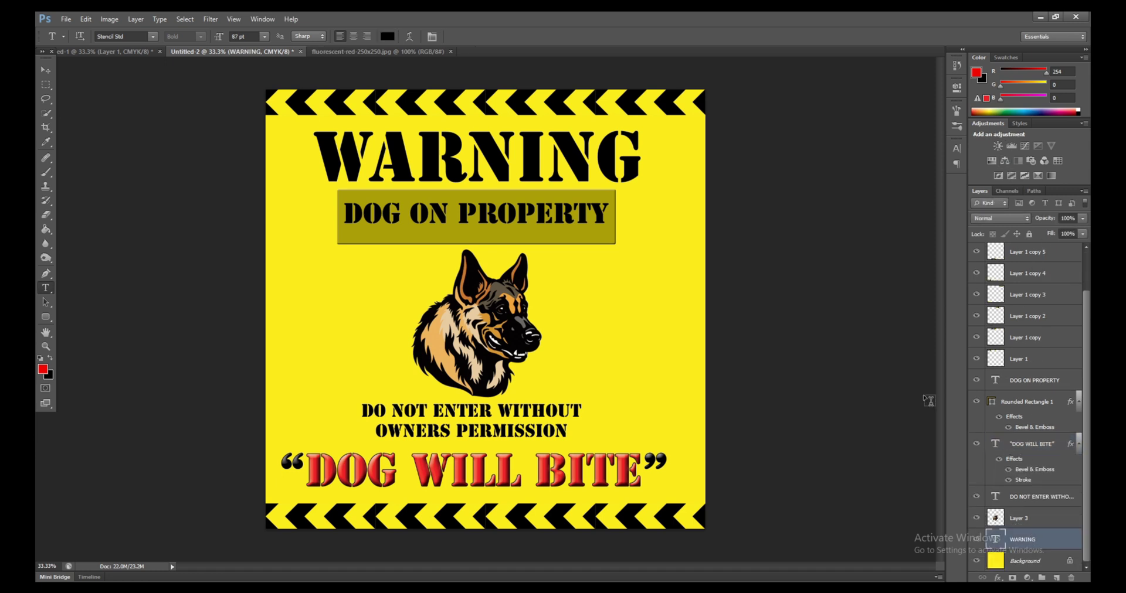
pyautogui.doubleClick(494, 145)
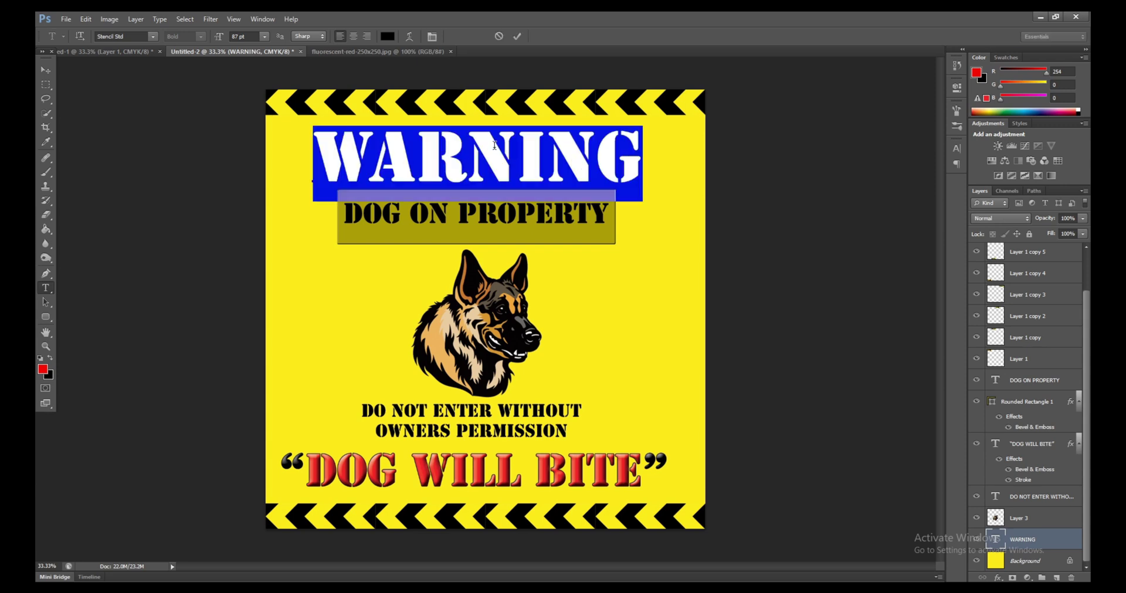
pyautogui.click(1041, 541)
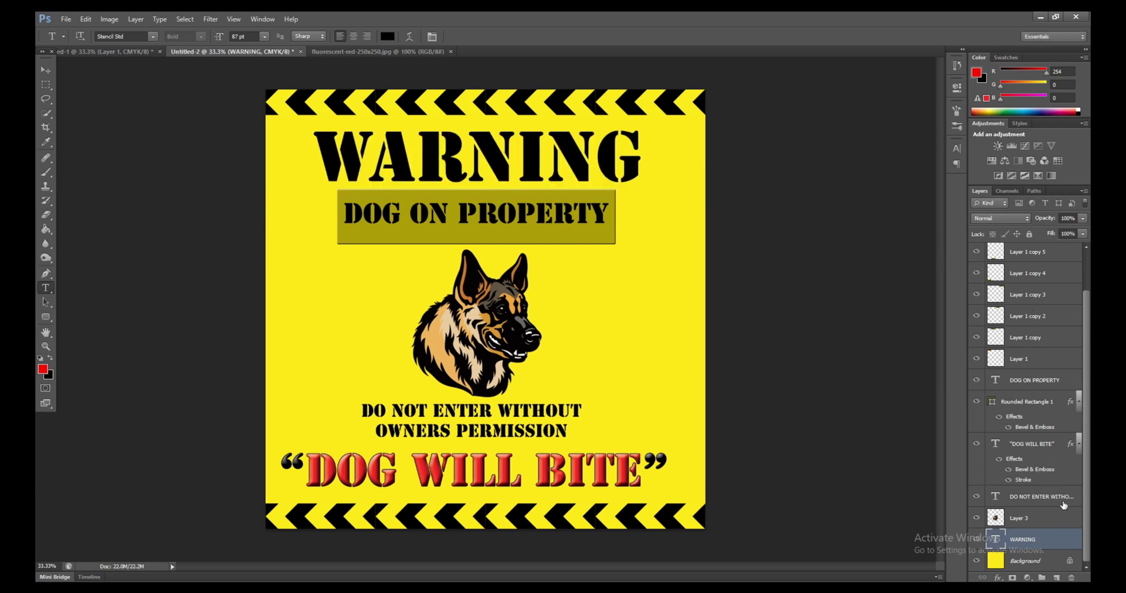
pyautogui.rightClick(1038, 538)
pyautogui.click(967, 140)
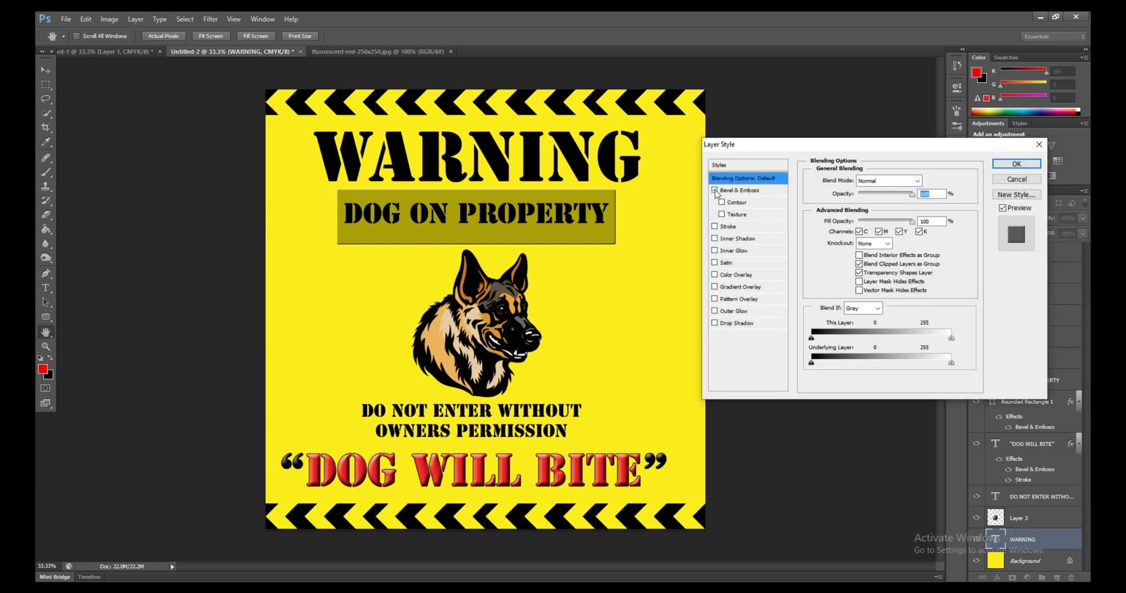
pyautogui.click(749, 191)
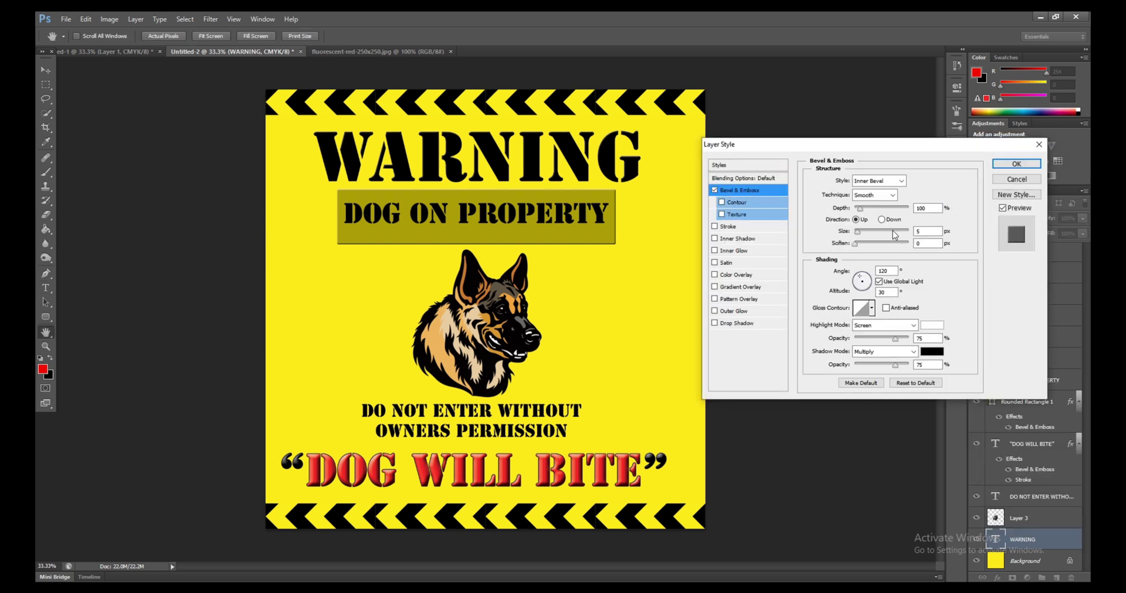
pyautogui.moveTo(857, 232)
pyautogui.mouseDown()
pyautogui.moveTo(882, 232)
pyautogui.moveTo(866, 237)
pyautogui.mouseUp()
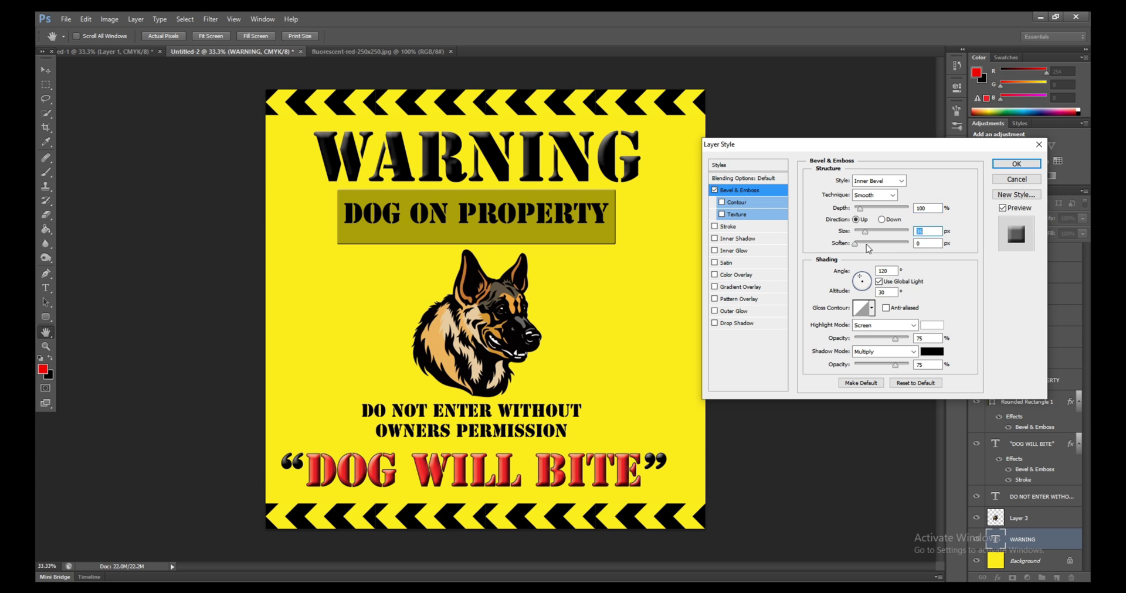
# - Compare the Contour and Texture options on the WARNING bevel, leaving only Contour enabled
pyautogui.click(722, 202)
pyautogui.click(722, 202)
pyautogui.click(721, 202)
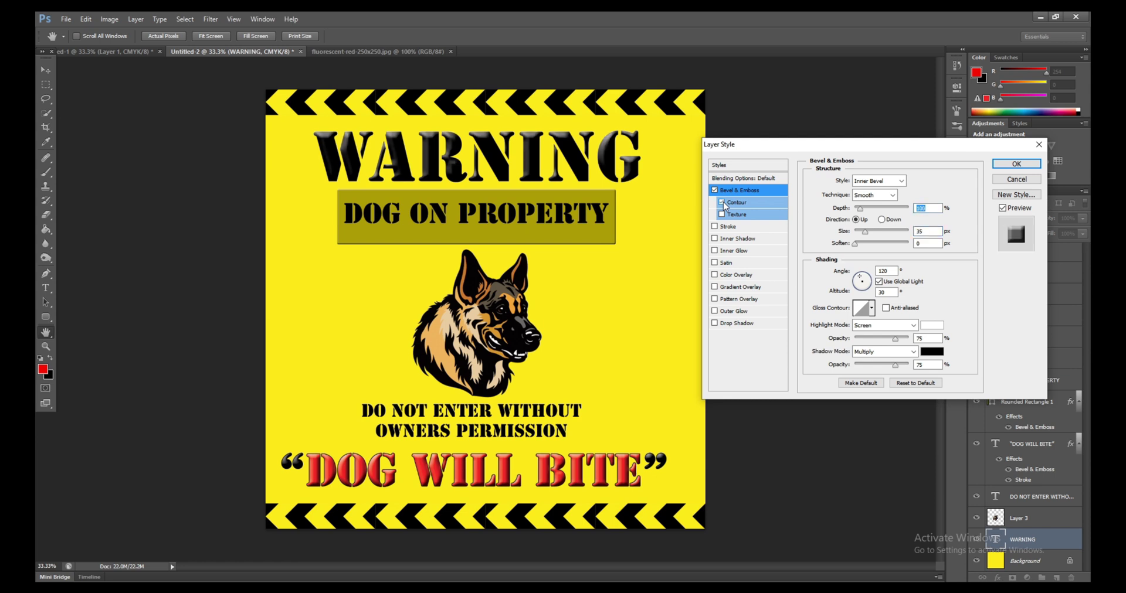
pyautogui.click(722, 215)
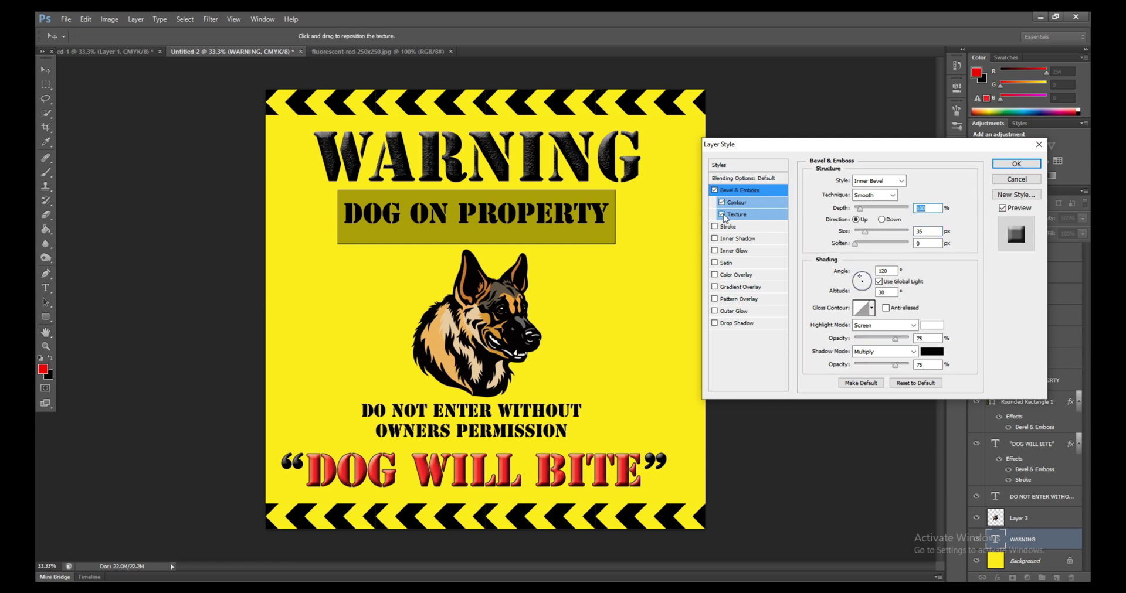
pyautogui.click(723, 216)
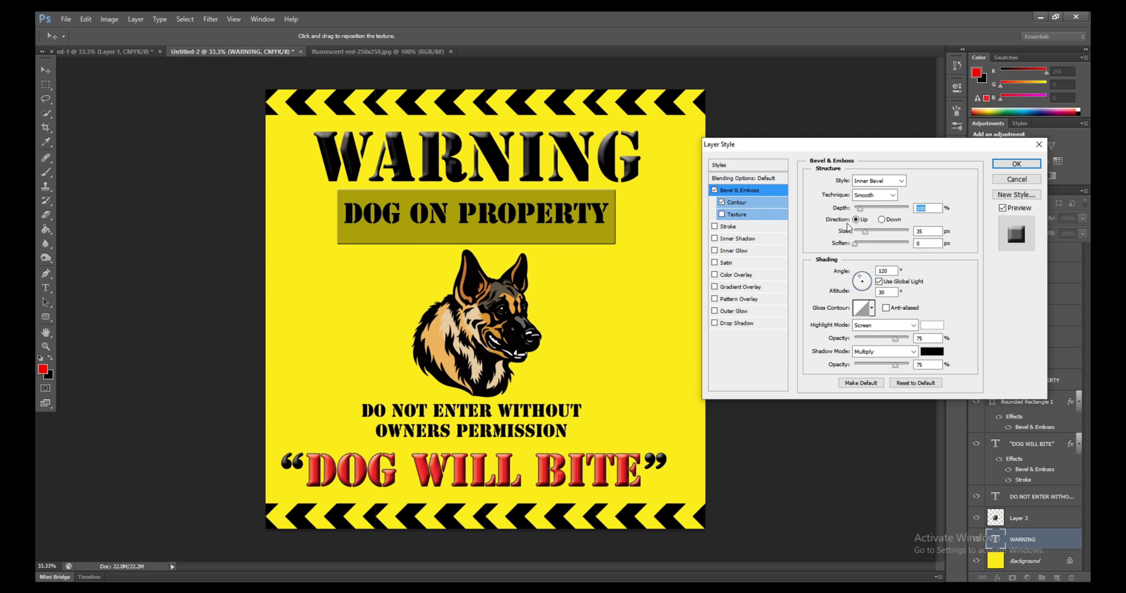
pyautogui.click(721, 204)
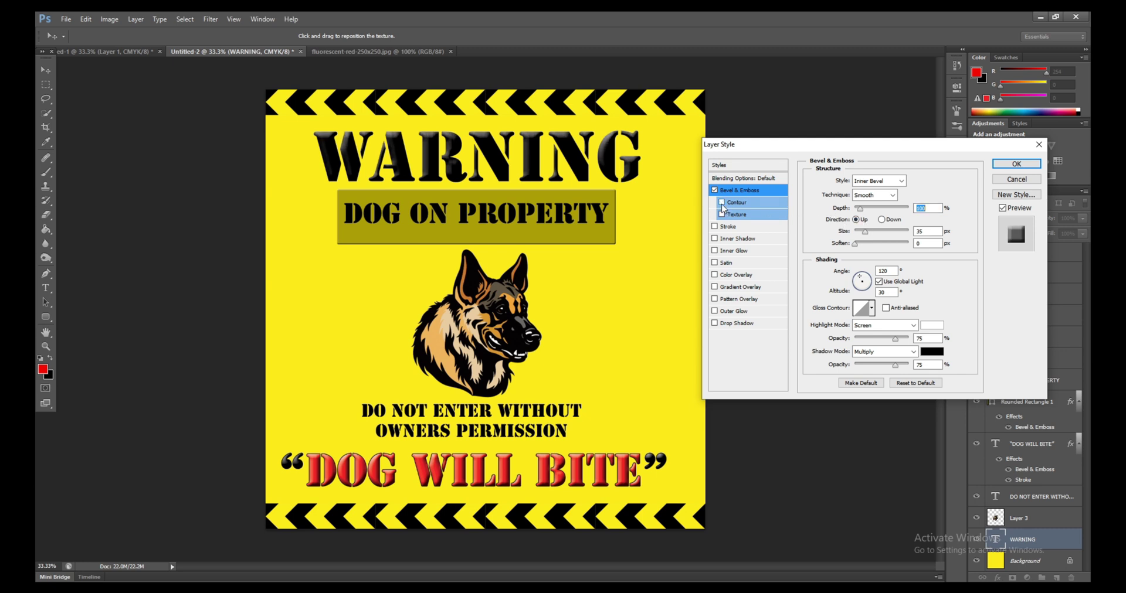
pyautogui.click(722, 203)
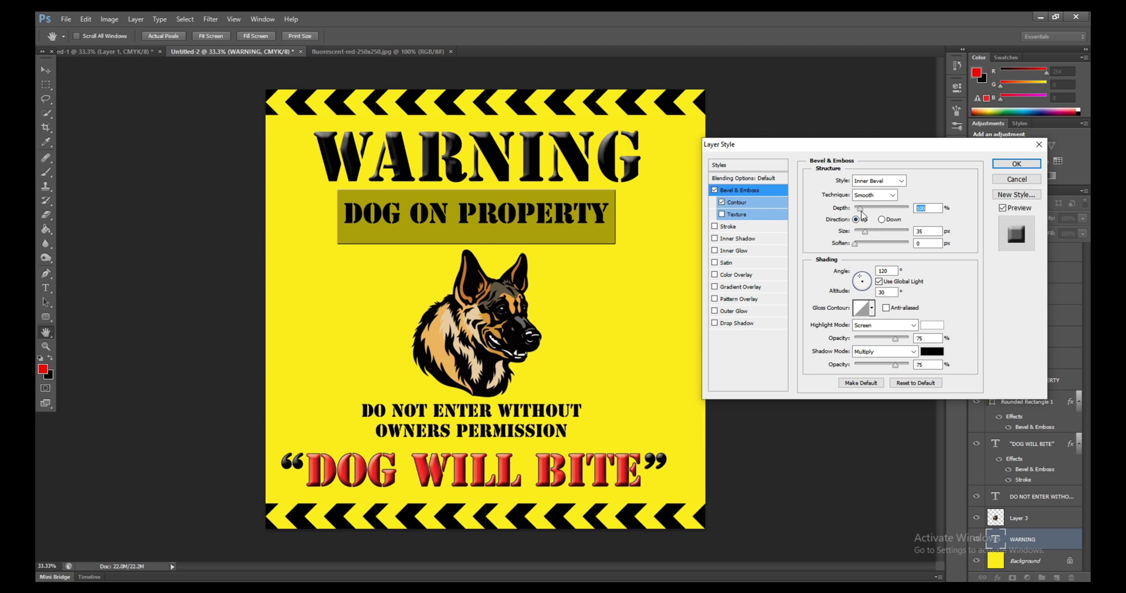
# - Set the WARNING bevel's depth to 409% and its size to about 35 px, adjust its softening, and apply the style
pyautogui.moveTo(860, 210); pyautogui.dragTo(909, 214)
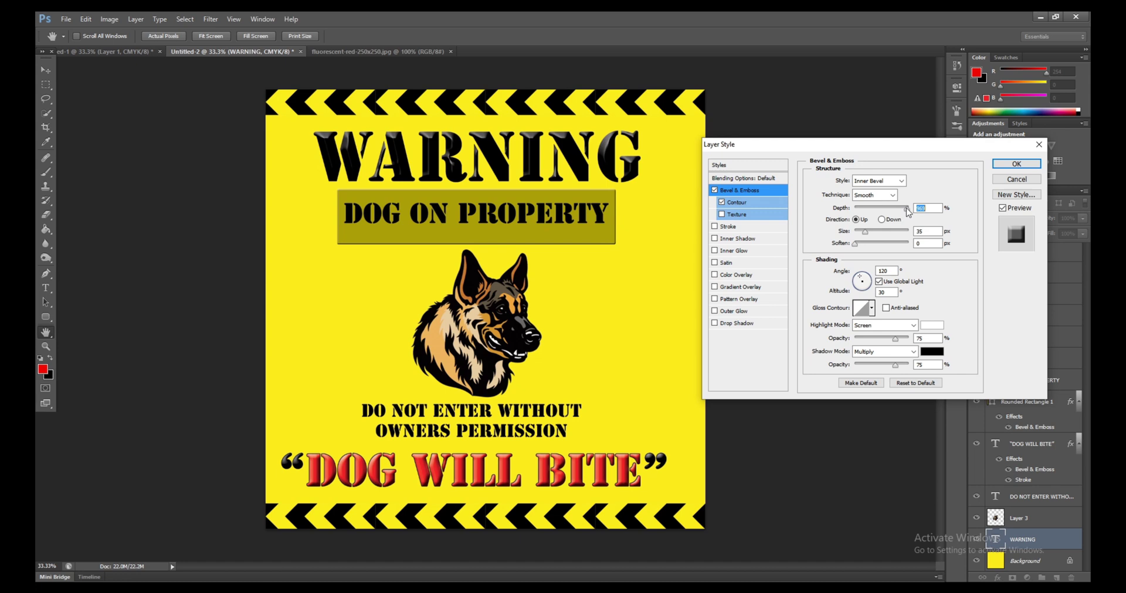
pyautogui.moveTo(908, 212); pyautogui.dragTo(871, 234)
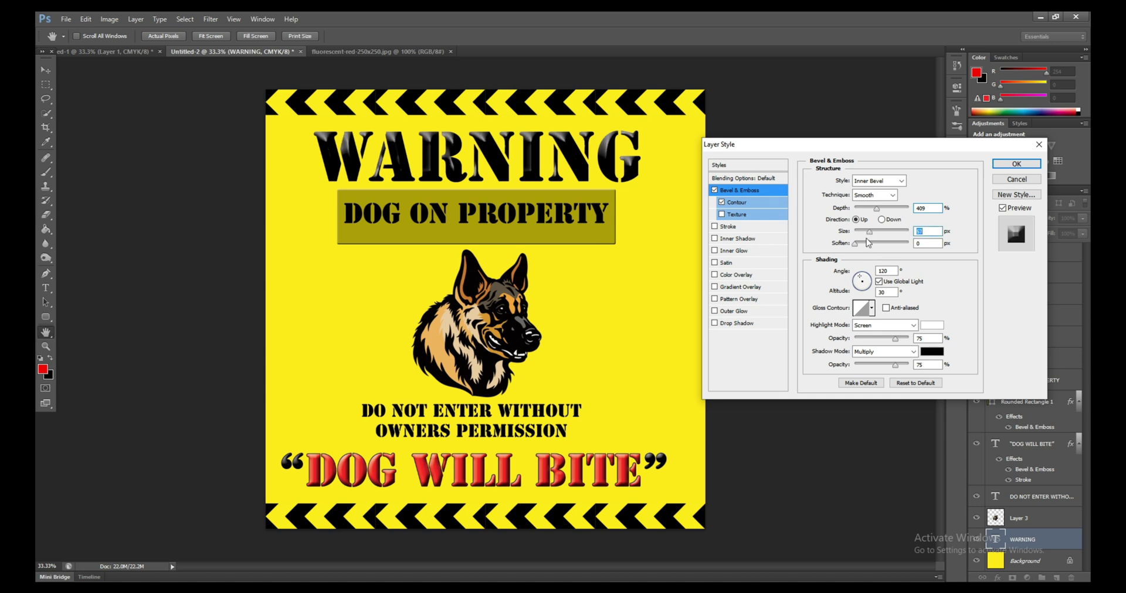
pyautogui.moveTo(870, 235); pyautogui.dragTo(867, 235)
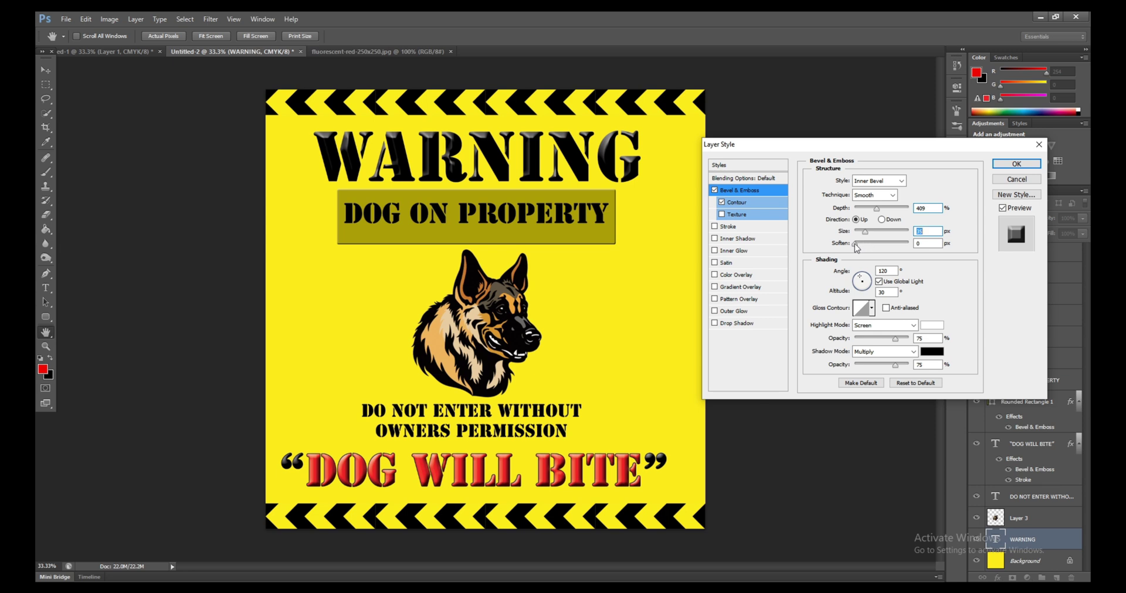
pyautogui.moveTo(855, 244); pyautogui.dragTo(880, 247)
pyautogui.click(1016, 164)
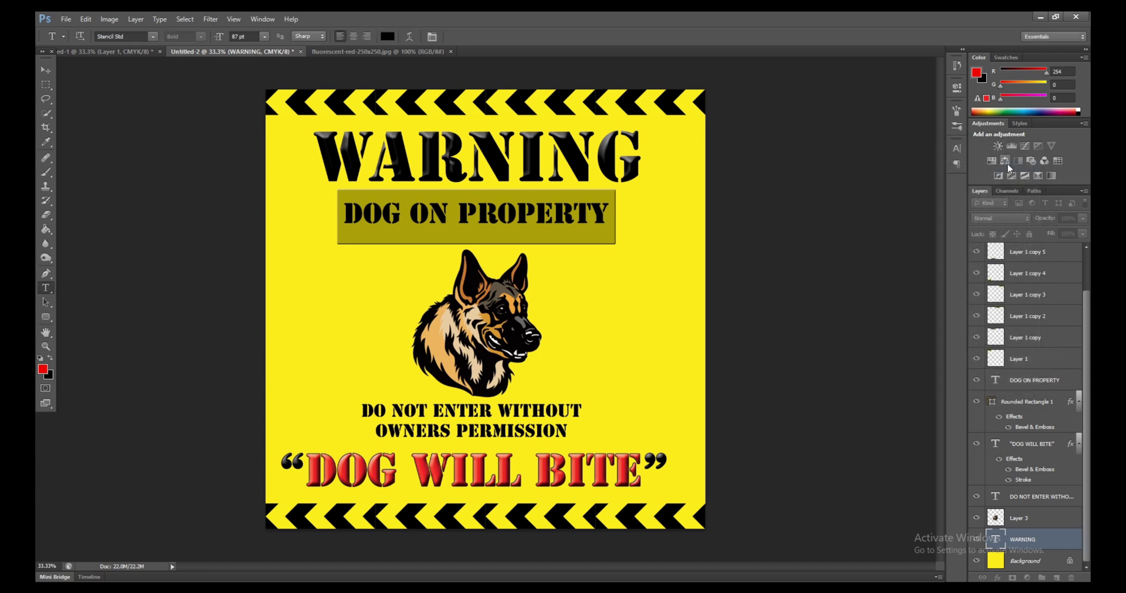